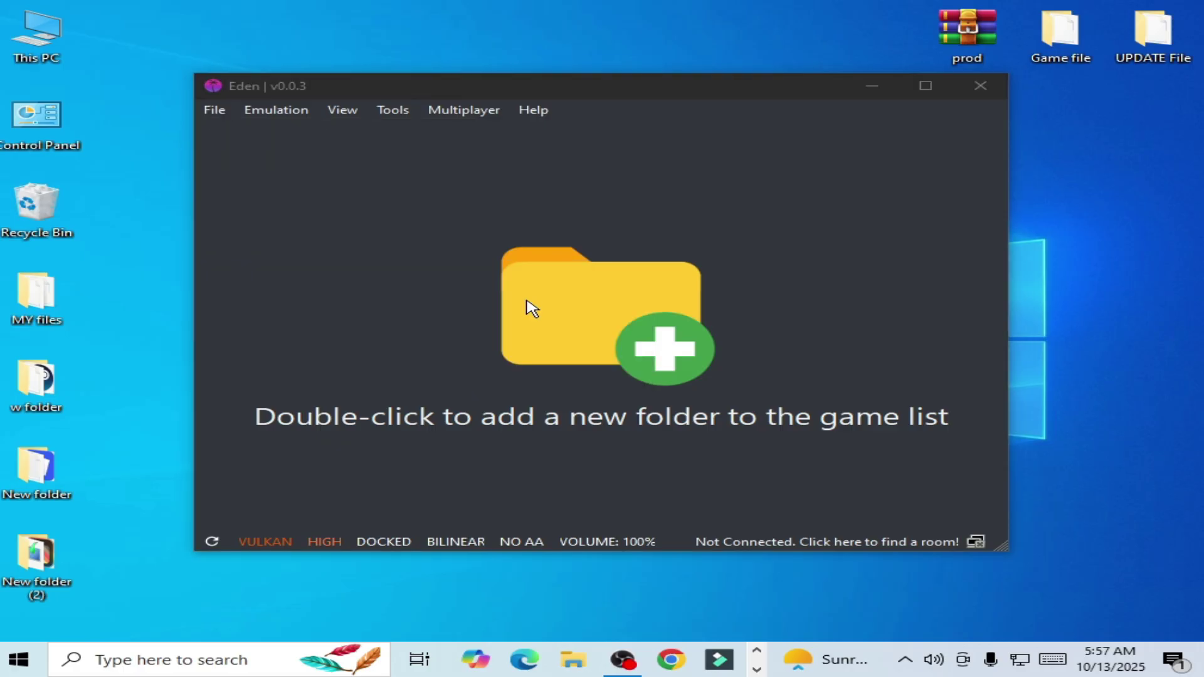
# Step: Open the eden keys folder in AppData Roaming and delete all existing key files in it
pyautogui.click(602, 178)
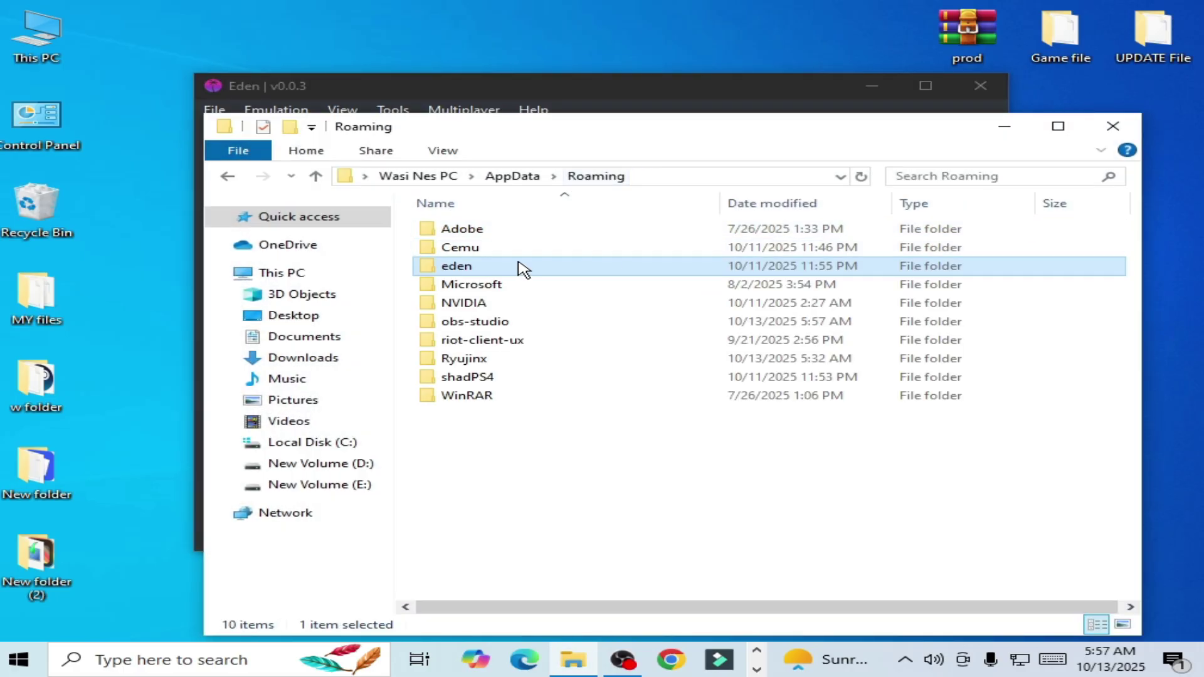
pyautogui.doubleClick(452, 266)
pyautogui.doubleClick(462, 340)
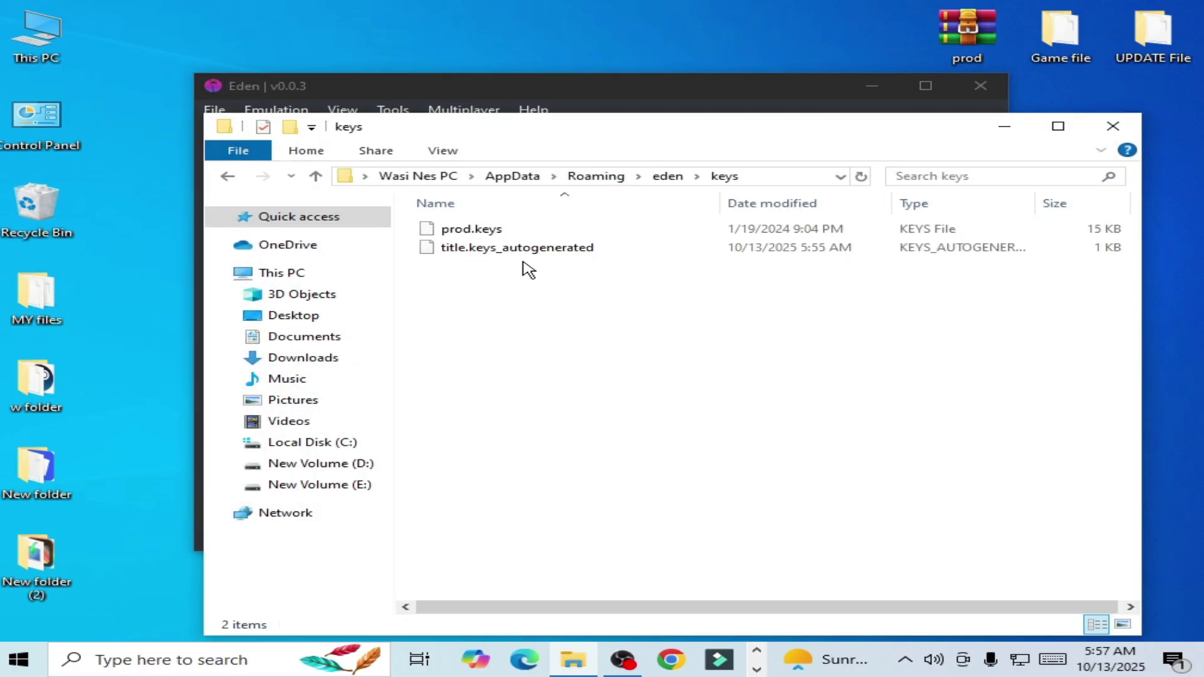
pyautogui.click(505, 237)
pyautogui.moveTo(451, 287); pyautogui.dragTo(491, 230)
pyautogui.rightClick(491, 231)
pyautogui.click(552, 482)
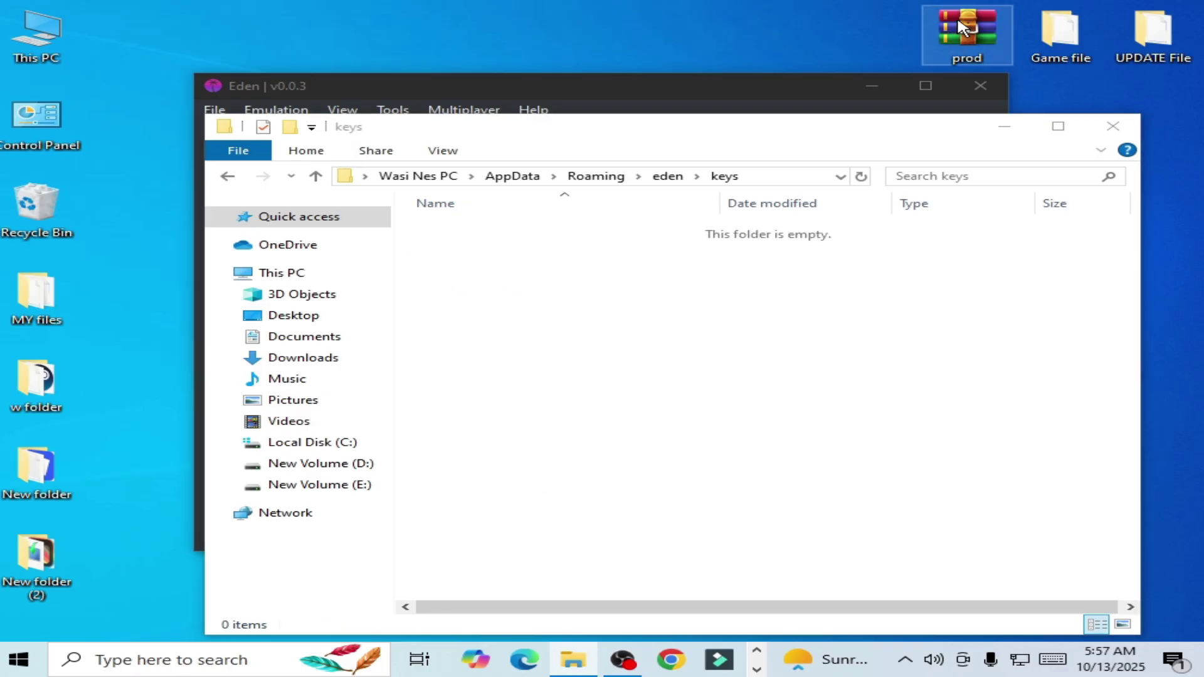
# Step: Extract the prod archive from the desktop inside the keys folder, and put the archive back on the desktop
pyautogui.moveTo(967, 31); pyautogui.dragTo(439, 245)
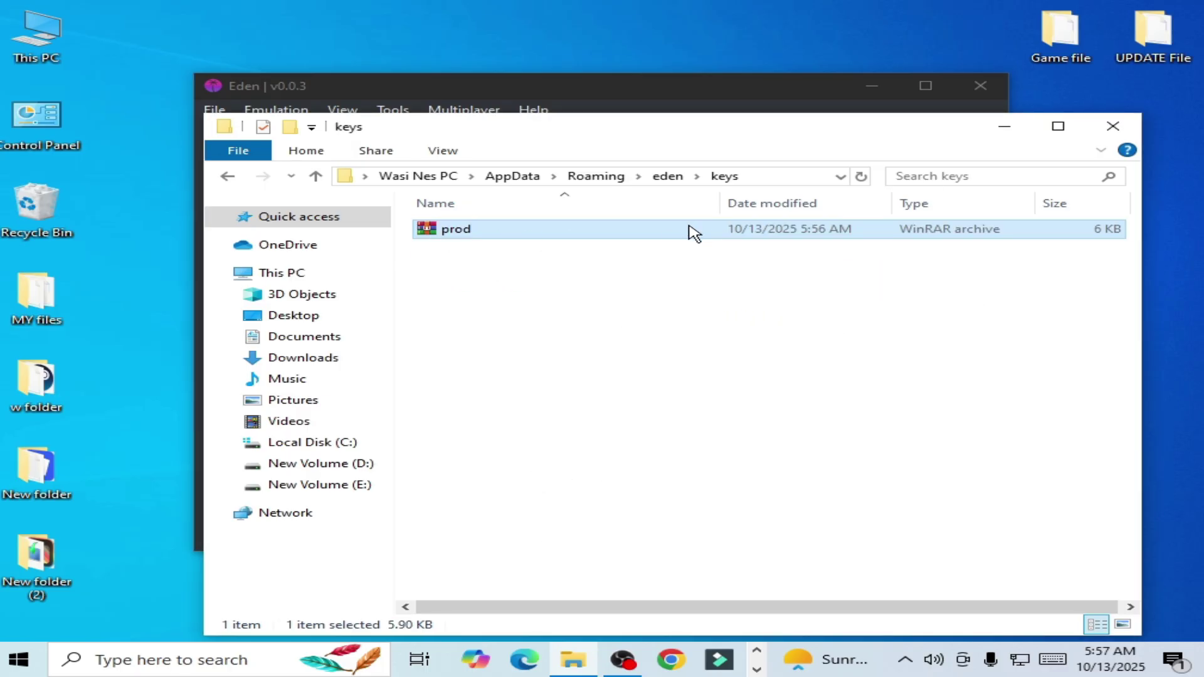
pyautogui.rightClick(461, 230)
pyautogui.click(480, 294)
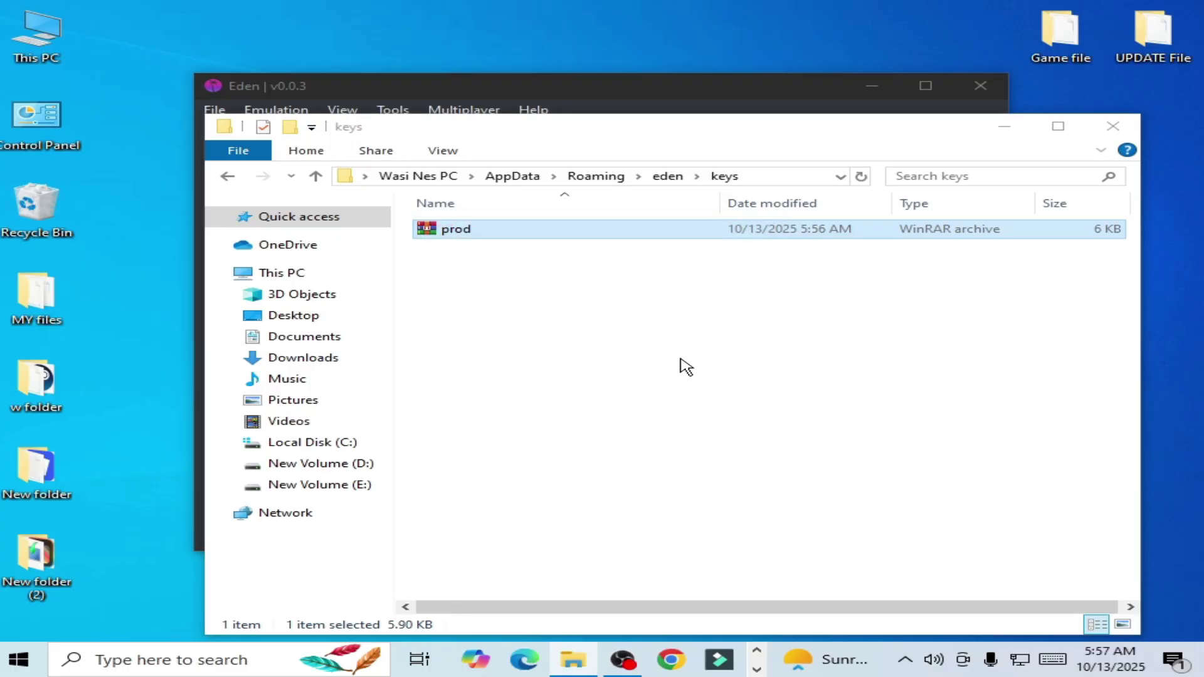
pyautogui.moveTo(457, 247); pyautogui.dragTo(784, 50)
pyautogui.click(1113, 126)
# Step: Extract the prod archive directly onto the desktop
pyautogui.click(393, 109)
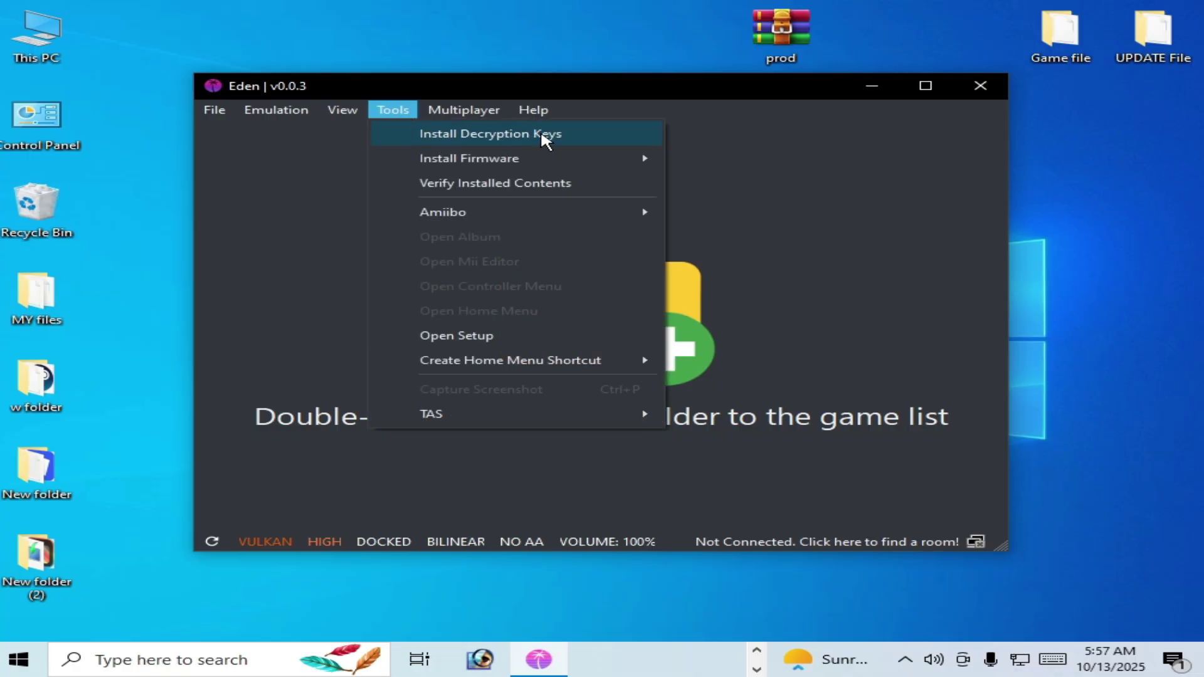
pyautogui.rightClick(776, 36)
pyautogui.click(818, 103)
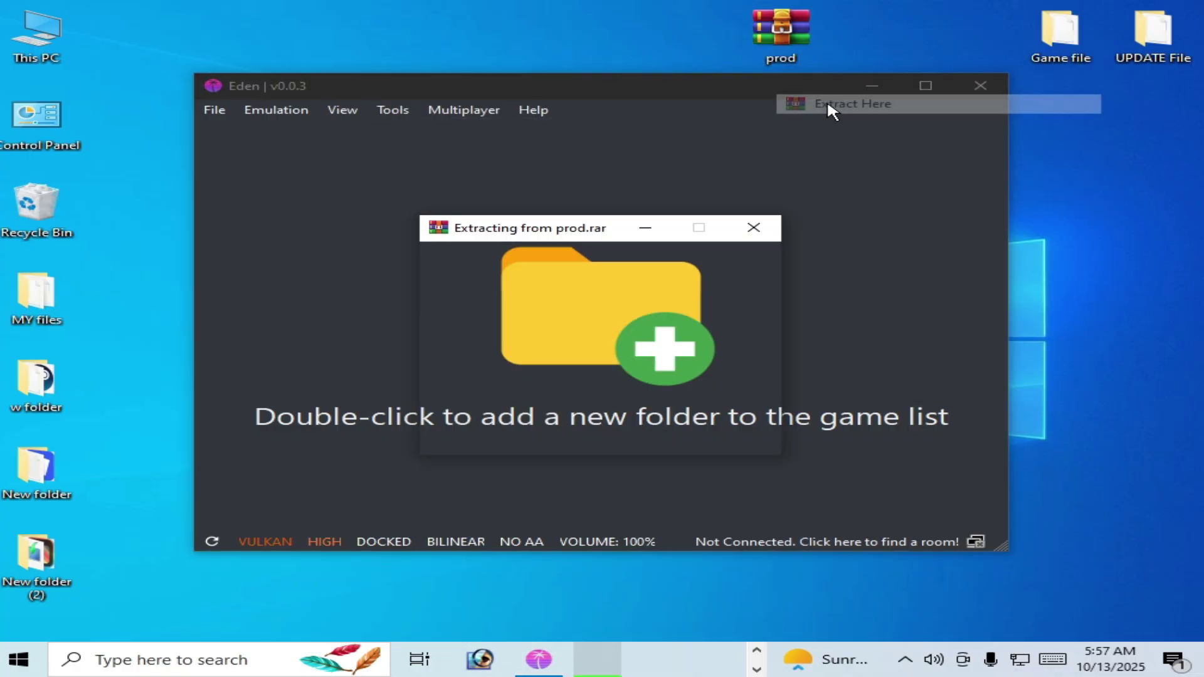
# Step: Install the decryption keys in Eden from the prod.keys file on the desktop
pyautogui.click(376, 110)
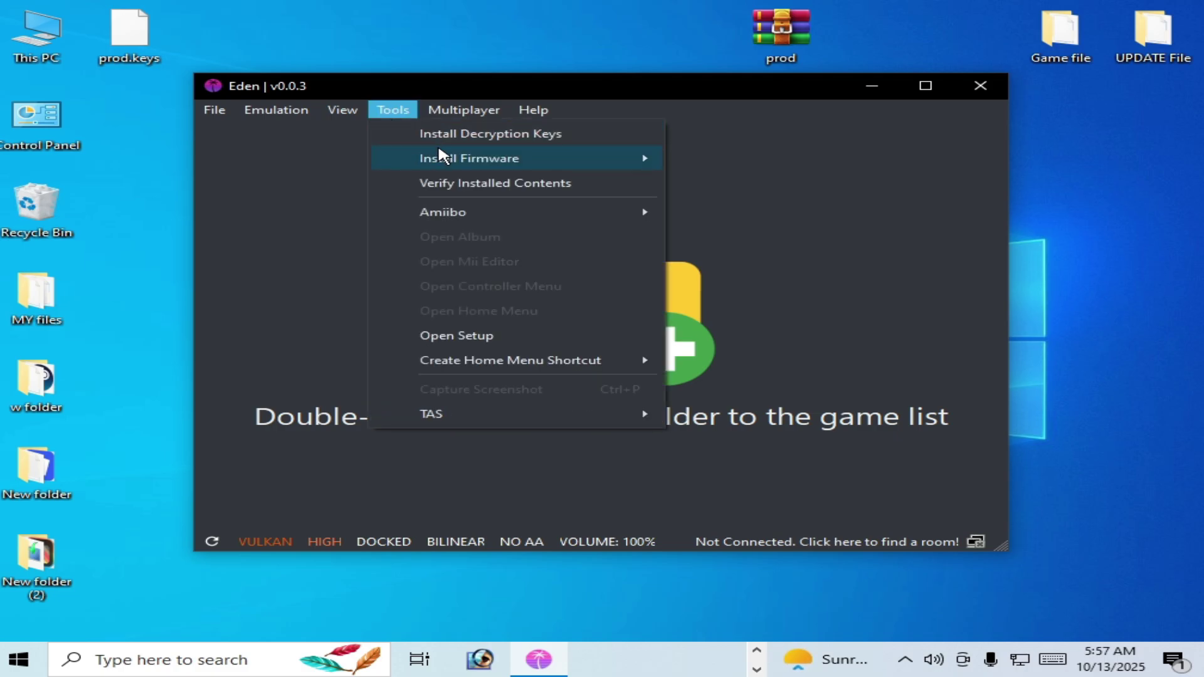
pyautogui.click(536, 133)
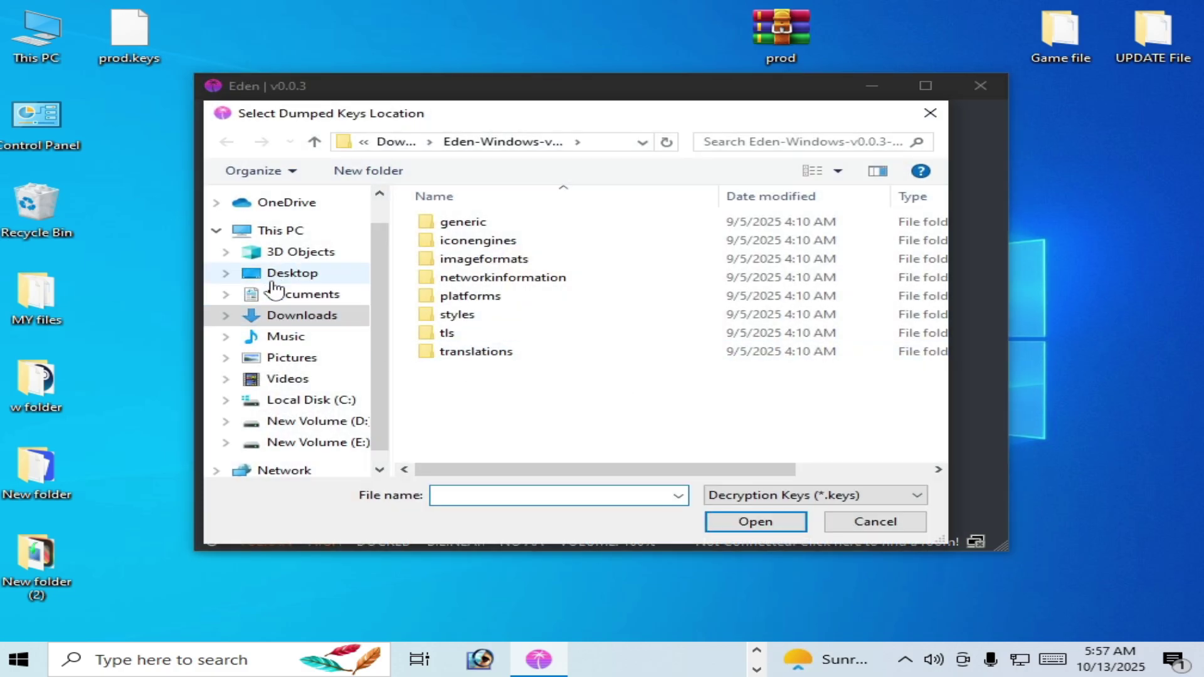
pyautogui.click(285, 274)
pyautogui.click(784, 373)
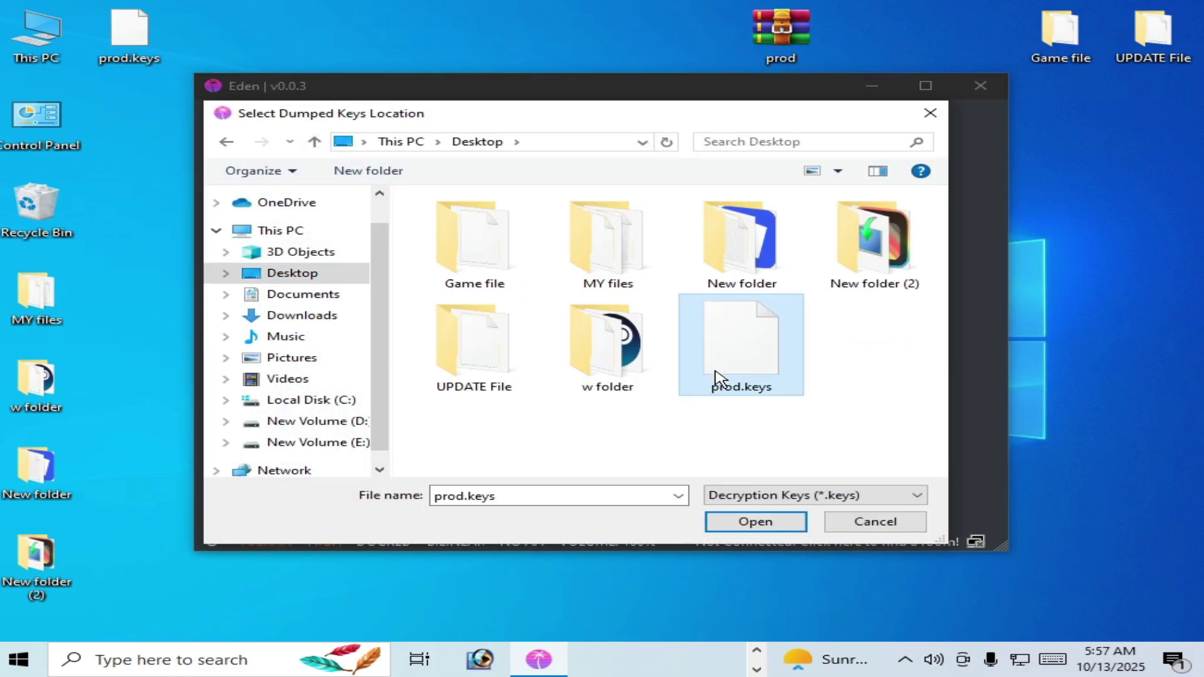
pyautogui.click(749, 520)
pyautogui.click(693, 340)
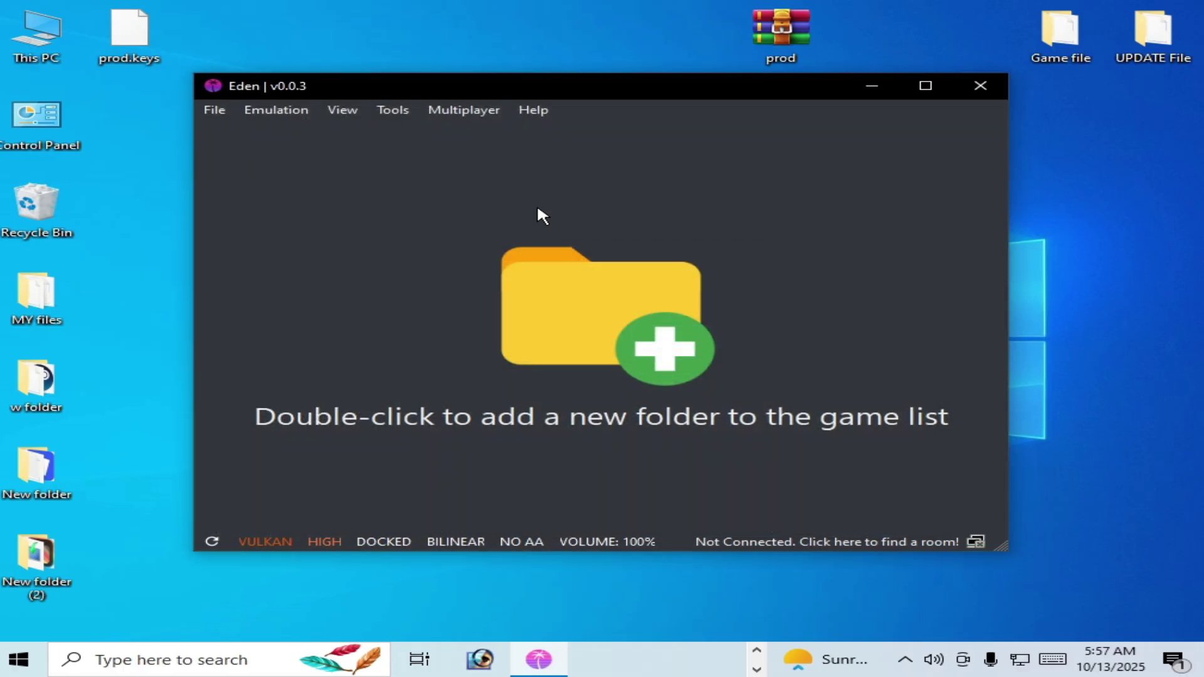
# Step: Close Eden and restart it from its desktop shortcut
pyautogui.click(980, 87)
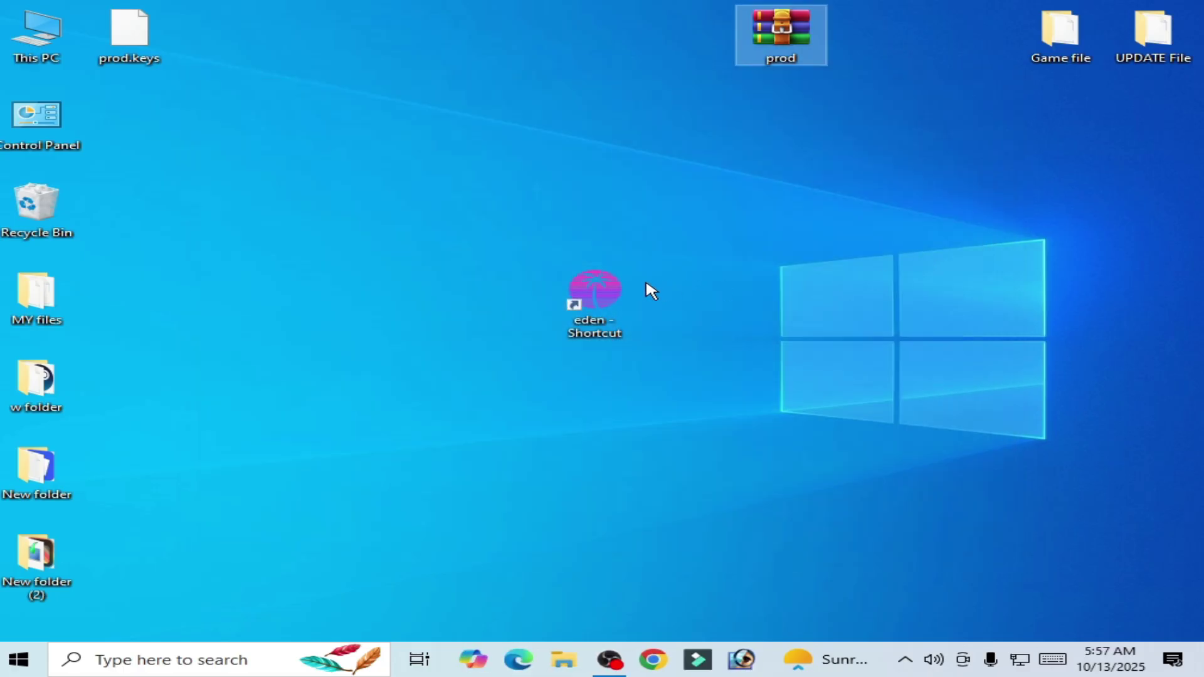
pyautogui.rightClick(627, 292)
pyautogui.click(684, 228)
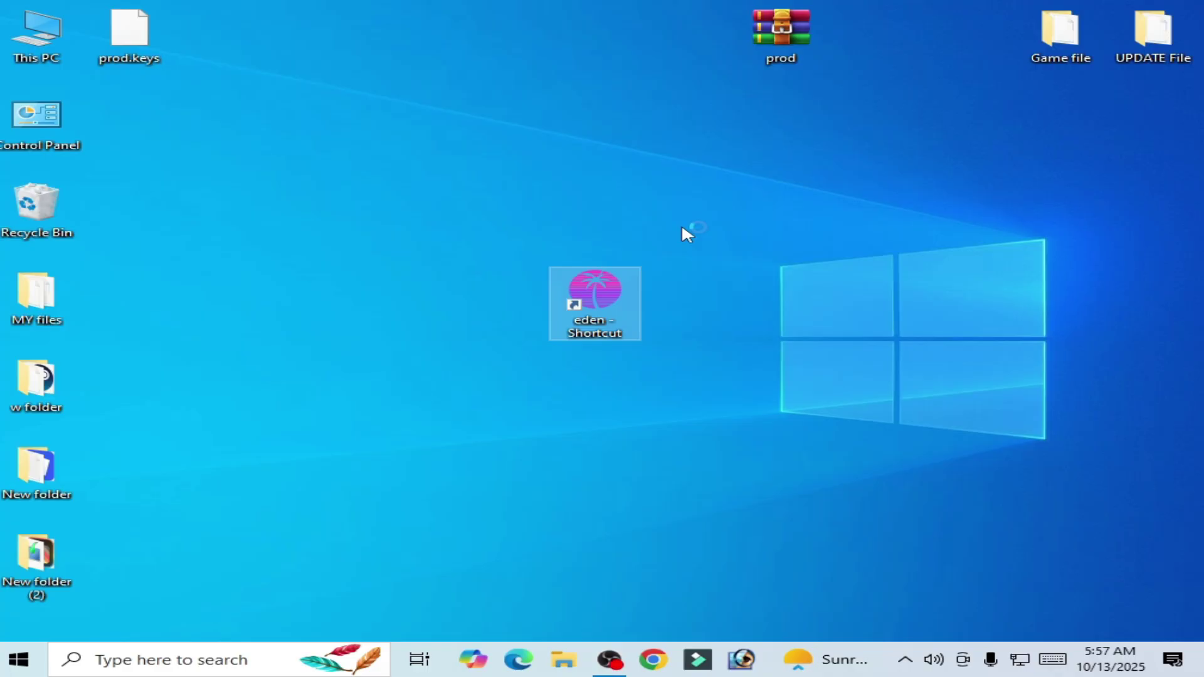
# Step: Load the Demons Are Coming game file in Eden
pyautogui.click(216, 110)
pyautogui.click(254, 161)
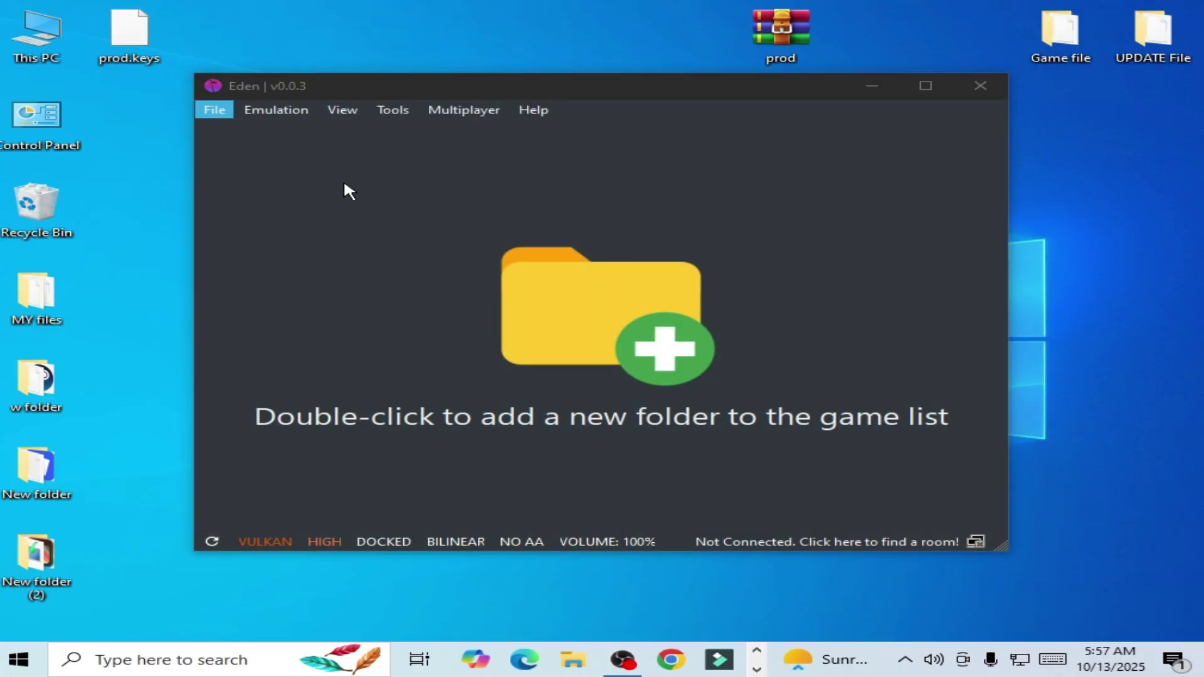
pyautogui.doubleClick(565, 226)
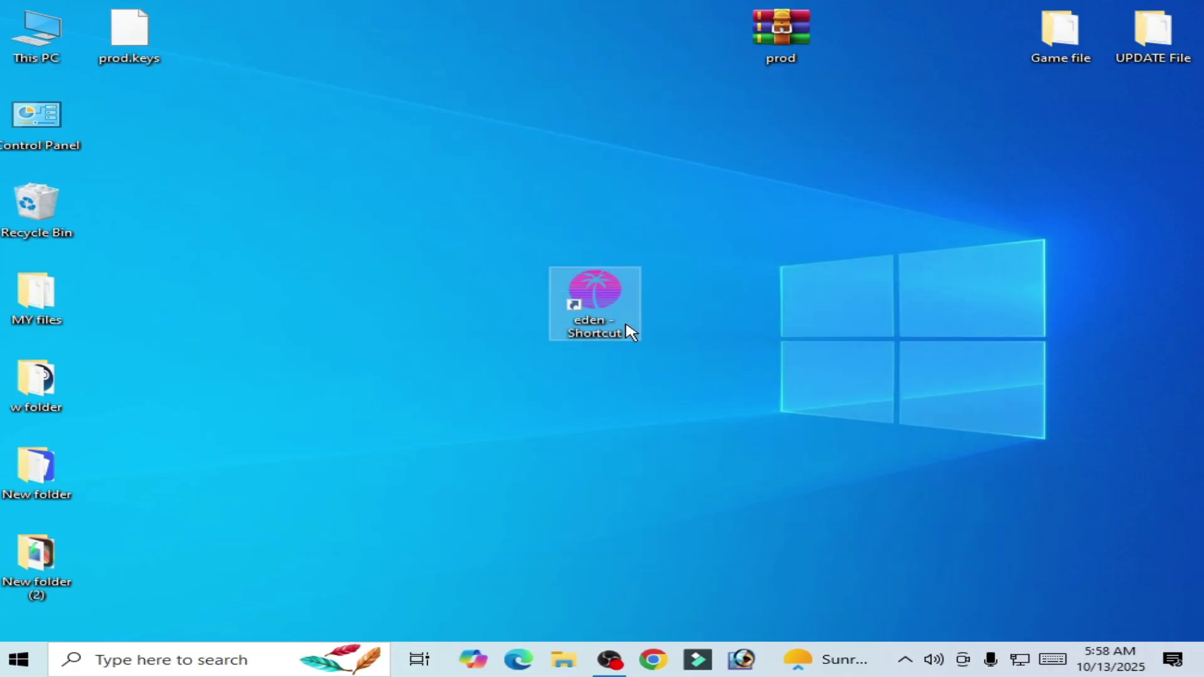
# Step: Relaunch Eden from the desktop shortcut and switch its renderer from Vulkan to OpenGL SPIR-V
pyautogui.rightClick(607, 299)
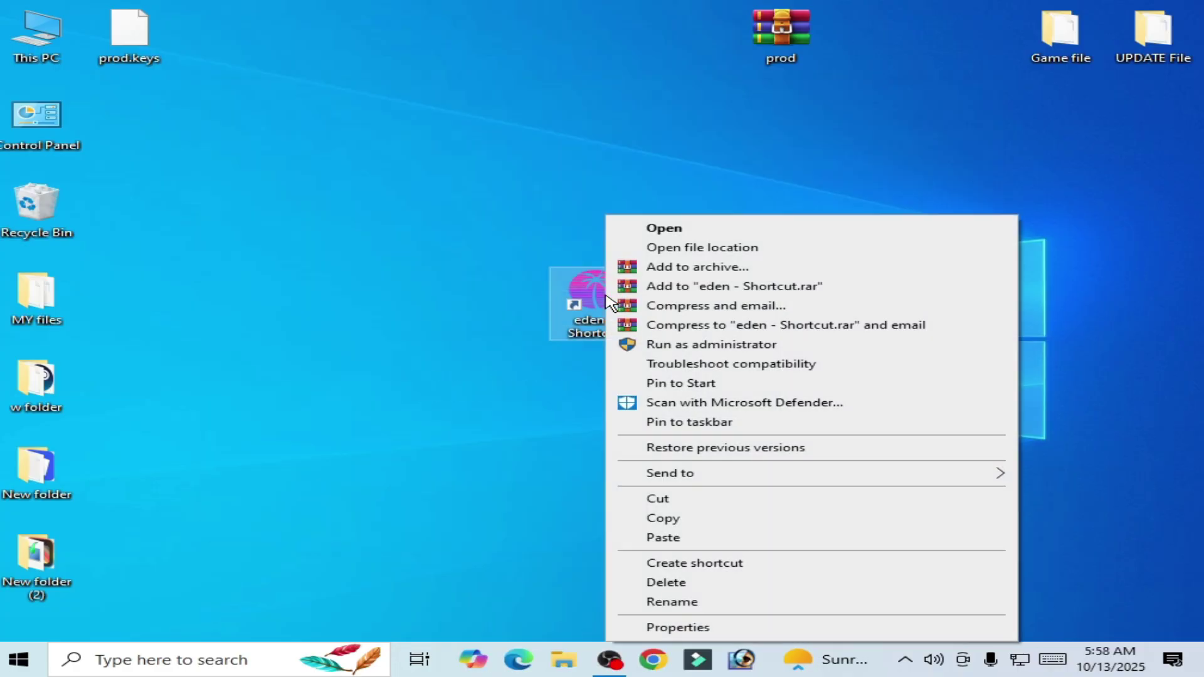
pyautogui.click(655, 228)
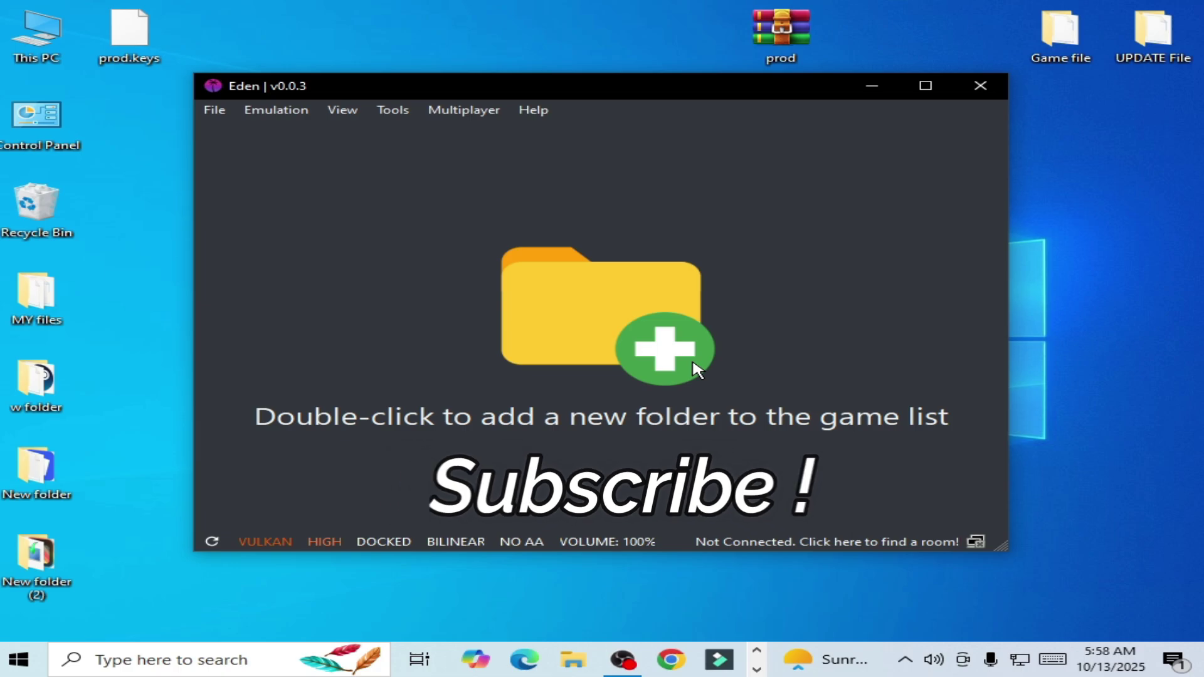
pyautogui.click(277, 540)
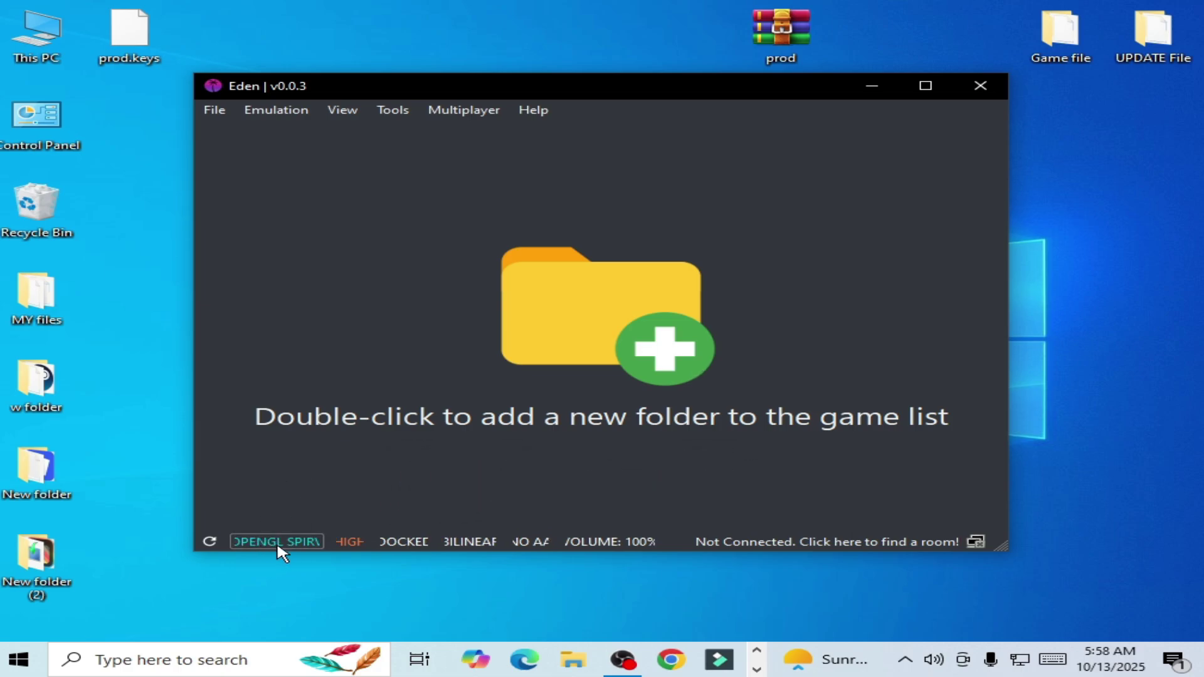
# Step: Configure Eden's graphics with OpenGL as the API and GLASM (Assembly Shaders, NVIDIA Only) as the shader backend
pyautogui.click(258, 113)
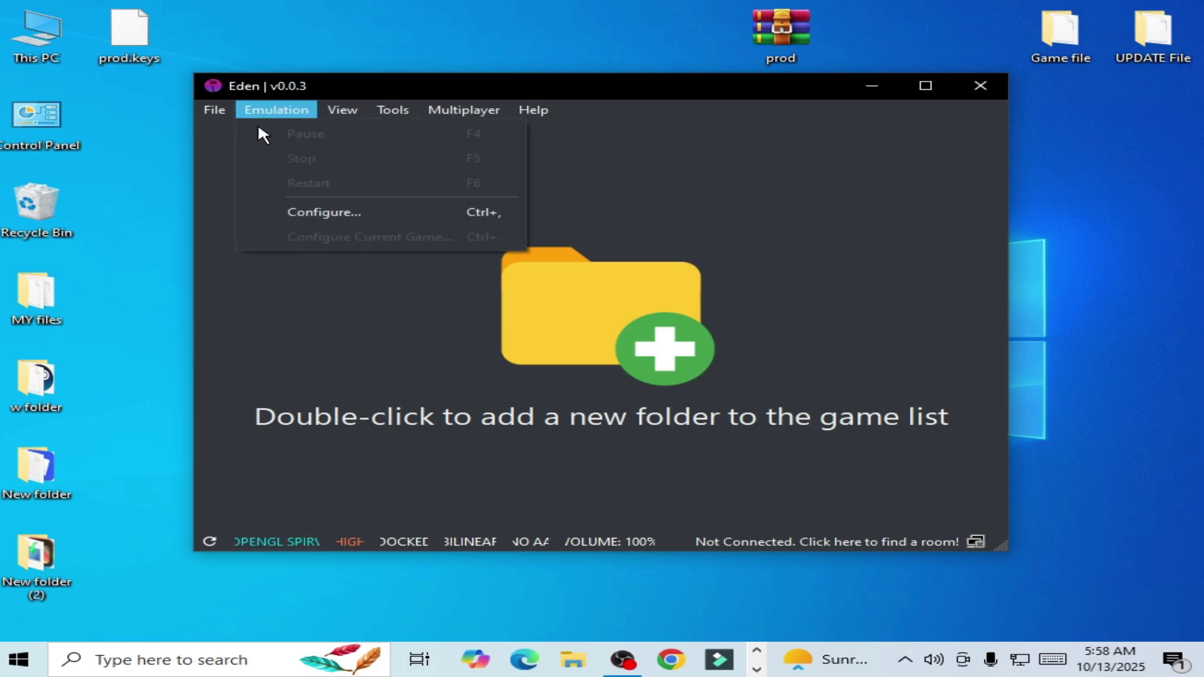
pyautogui.click(313, 214)
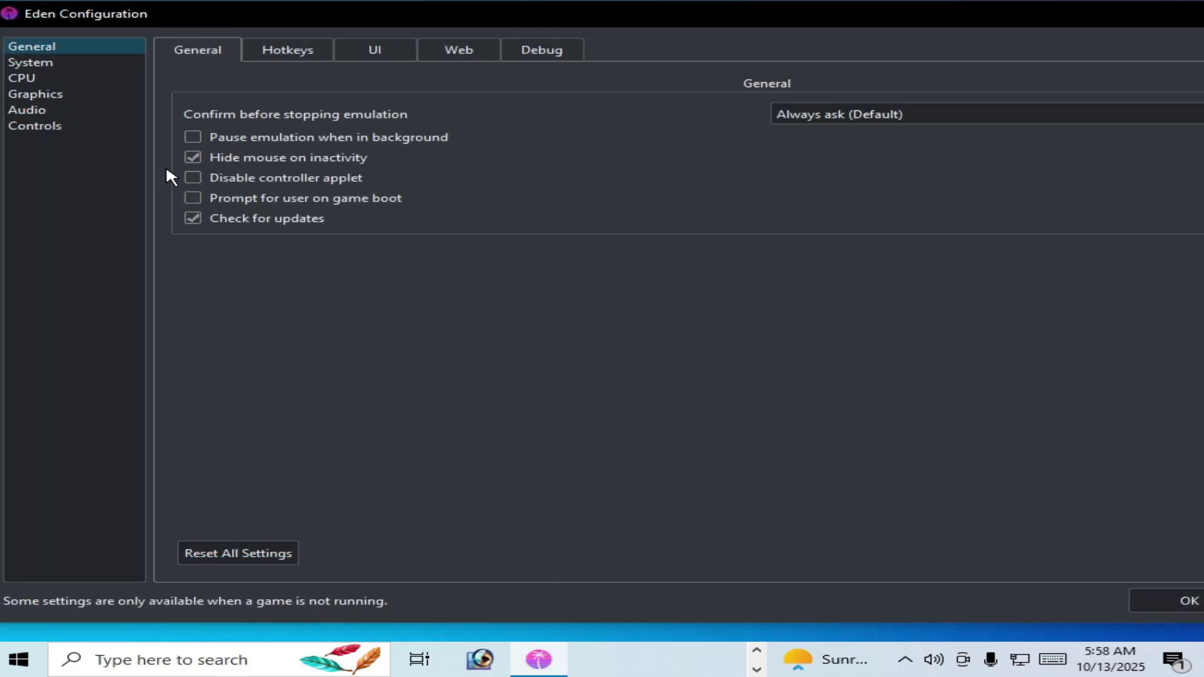
pyautogui.click(54, 93)
pyautogui.click(864, 113)
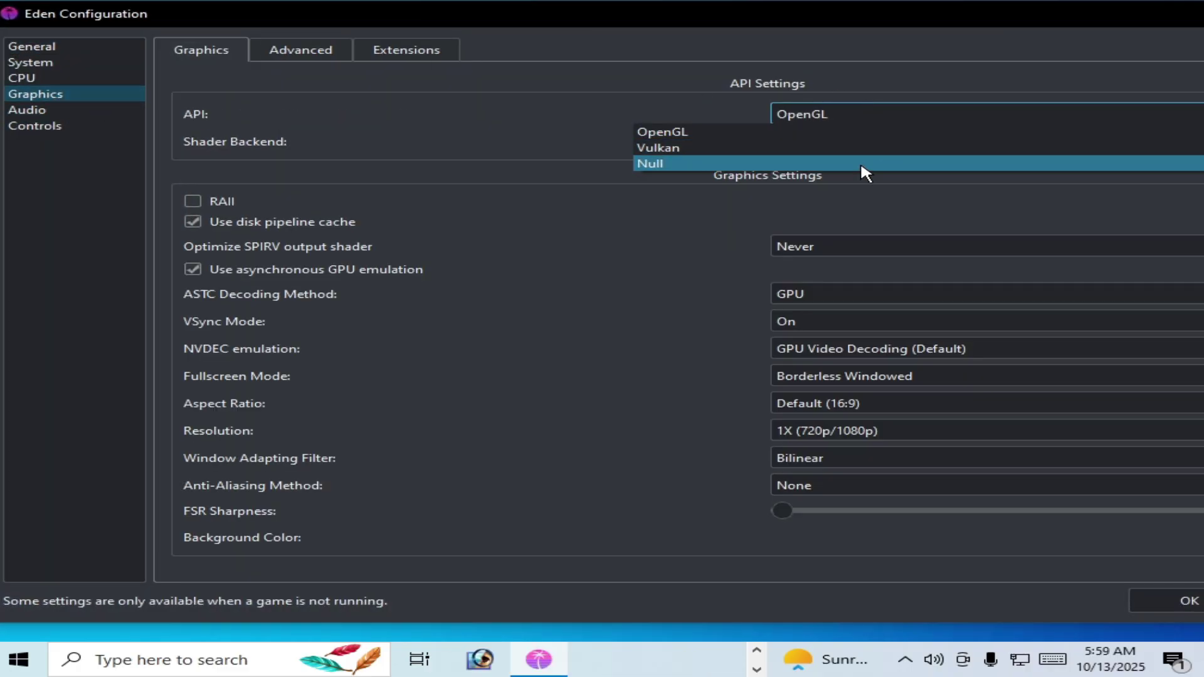
pyautogui.click(702, 129)
pyautogui.click(873, 139)
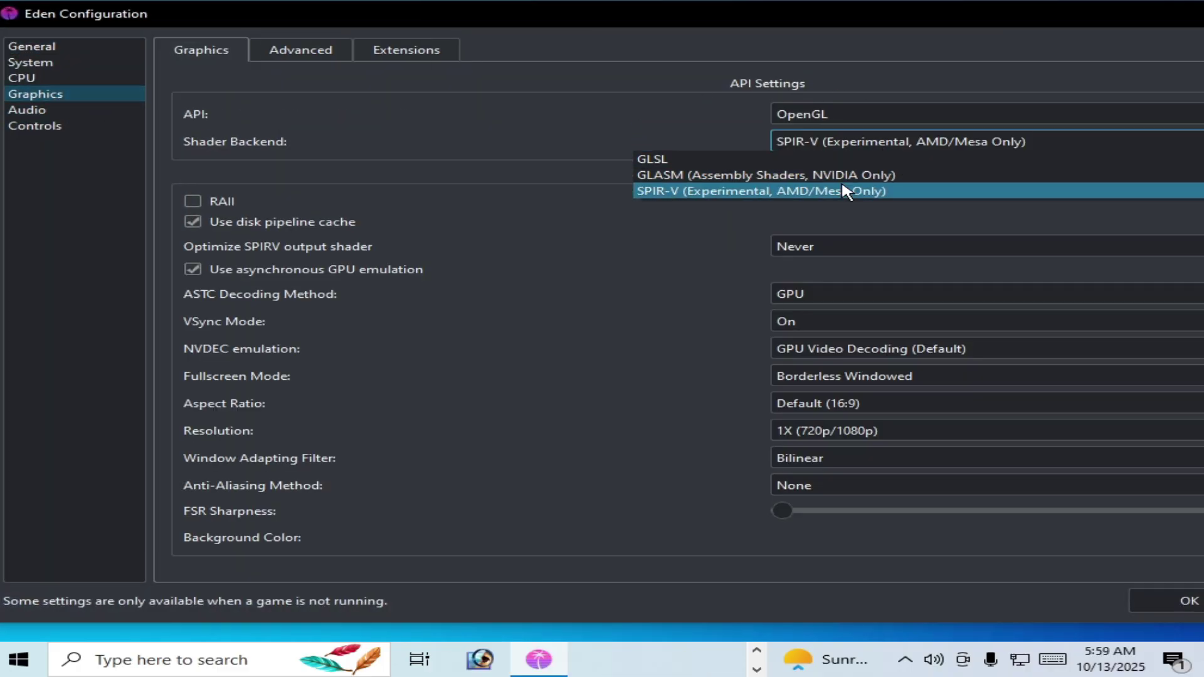
pyautogui.click(768, 178)
pyautogui.click(1135, 601)
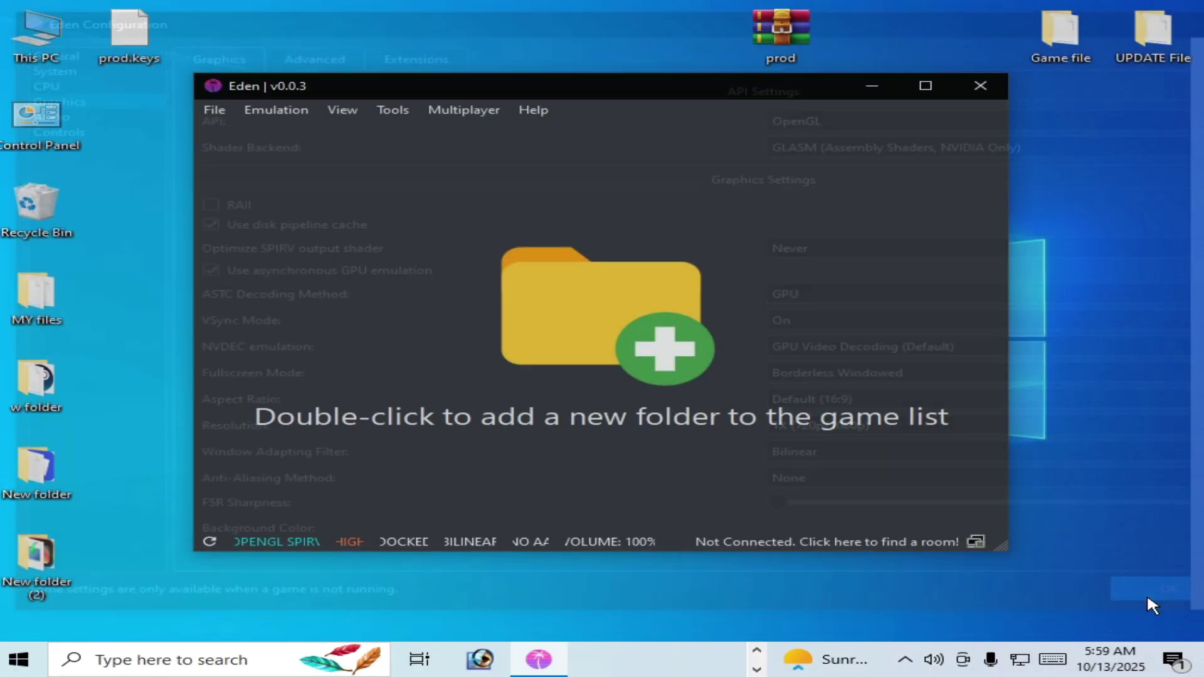
# Step: Load the Demons Are Coming game file with the new graphics settings
pyautogui.click(207, 111)
pyautogui.click(279, 163)
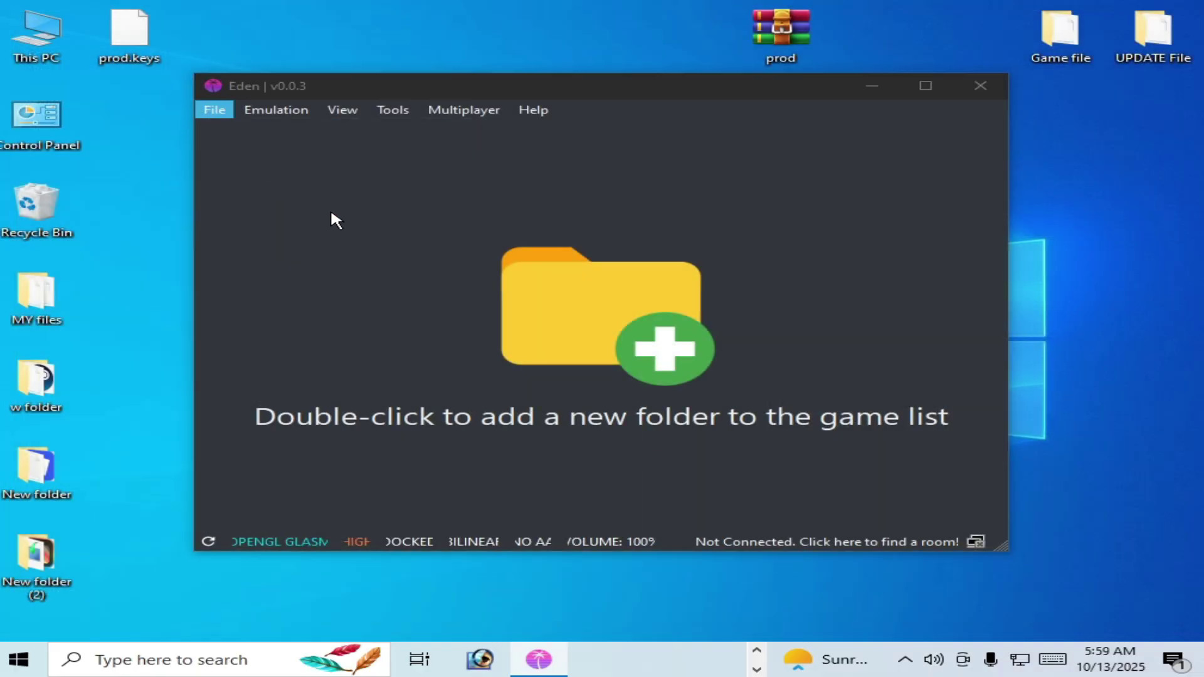
pyautogui.click(564, 220)
pyautogui.click(755, 521)
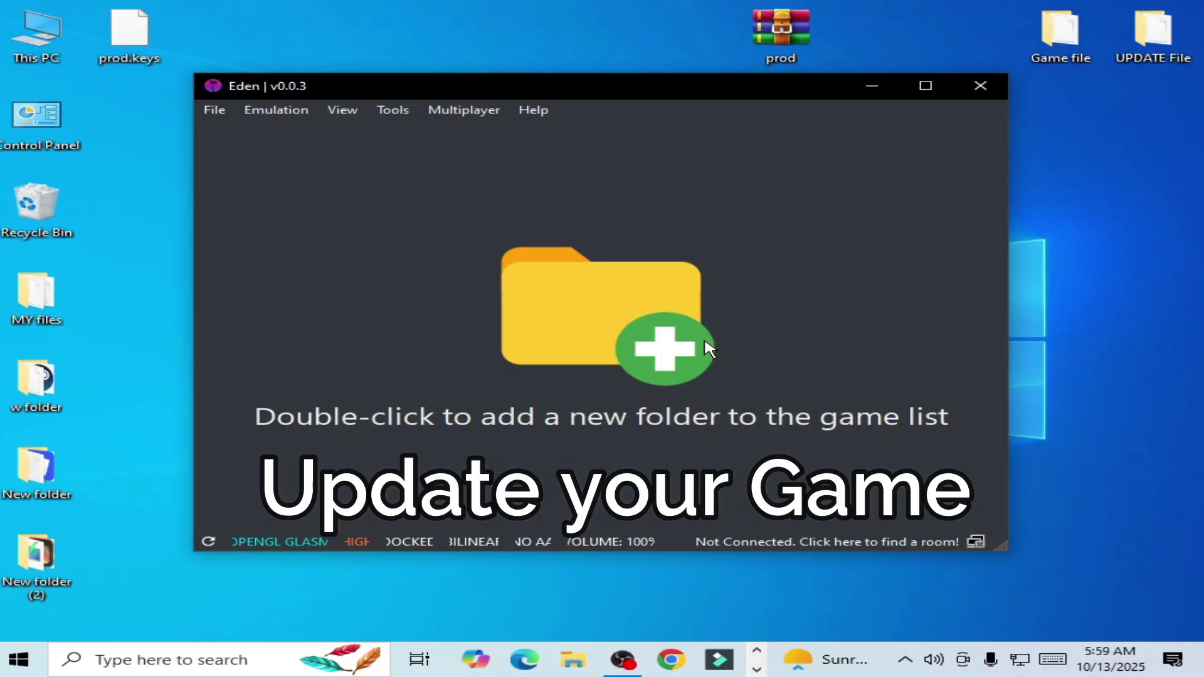
# Step: Add the desktop's Game file folder to the game list and select Demons are coming!
pyautogui.doubleClick(462, 313)
pyautogui.click(287, 272)
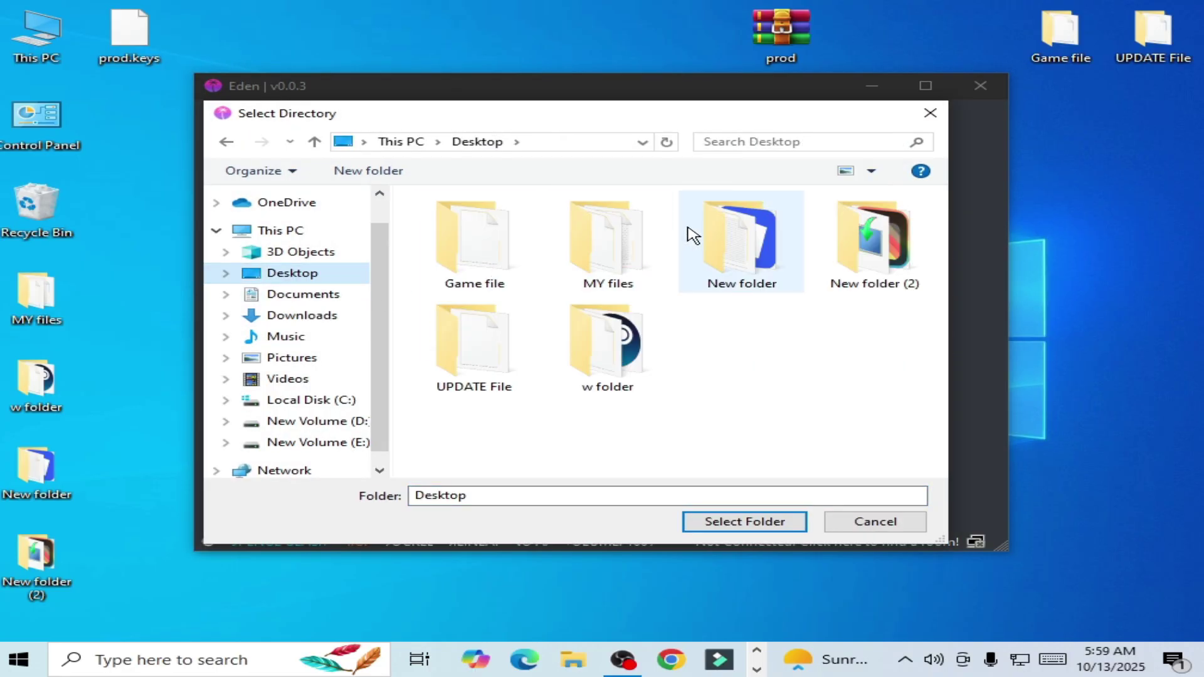
pyautogui.click(481, 264)
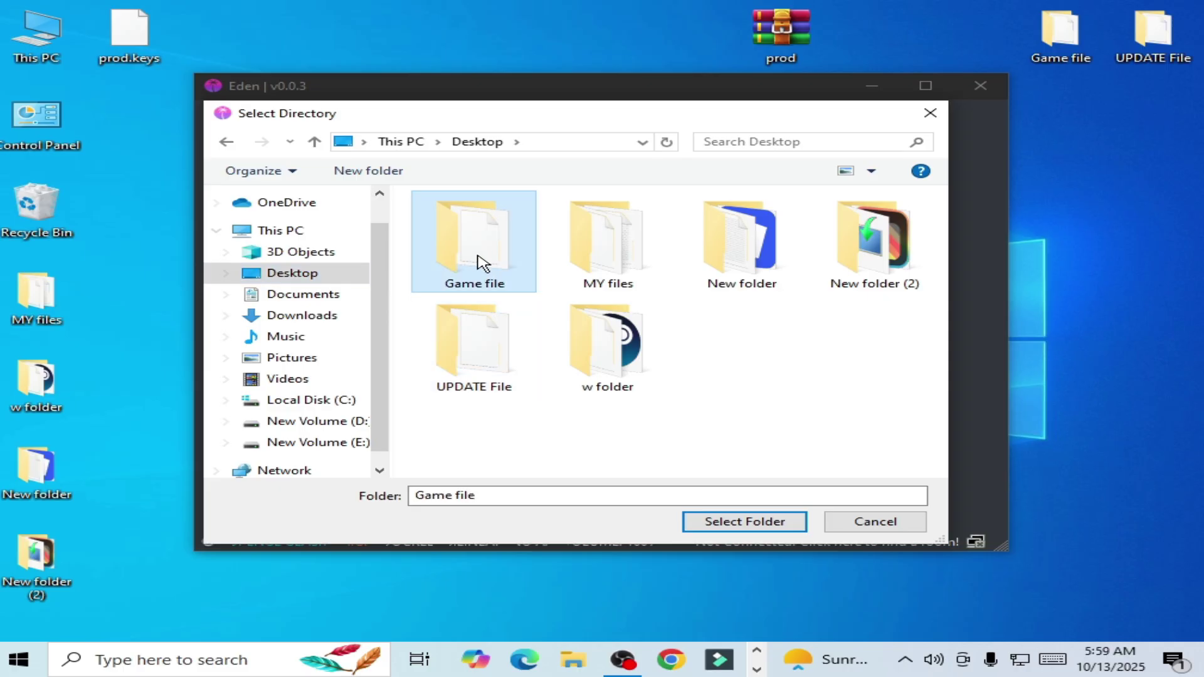
pyautogui.doubleClick(481, 263)
pyautogui.click(758, 525)
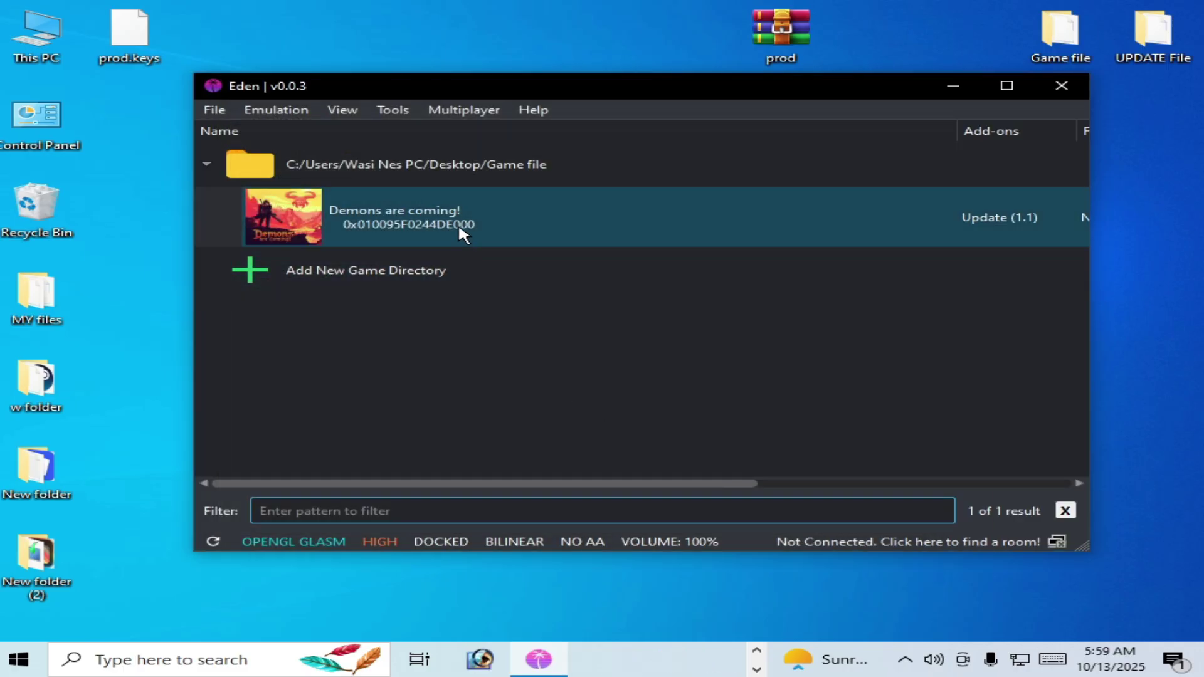
pyautogui.click(462, 221)
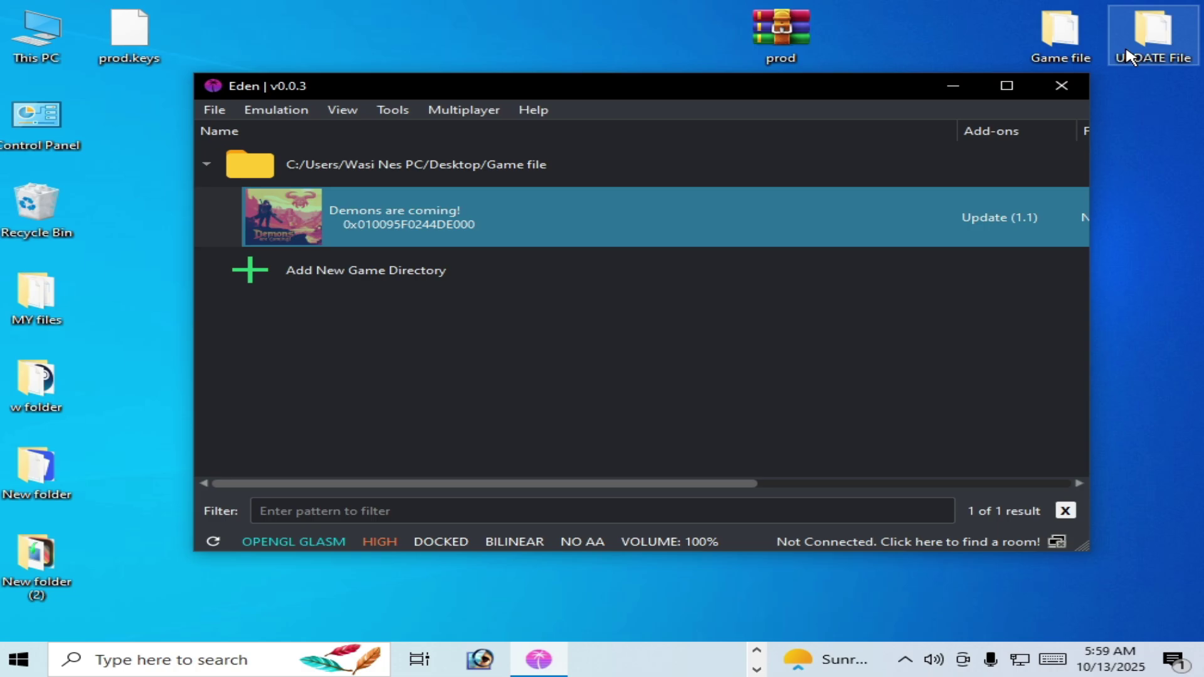
# Step: Install the Demons Are Coming [010095F0244DE800] [v65536].nsp update from the desktop's UPDATE File folder to NAND
pyautogui.click(214, 109)
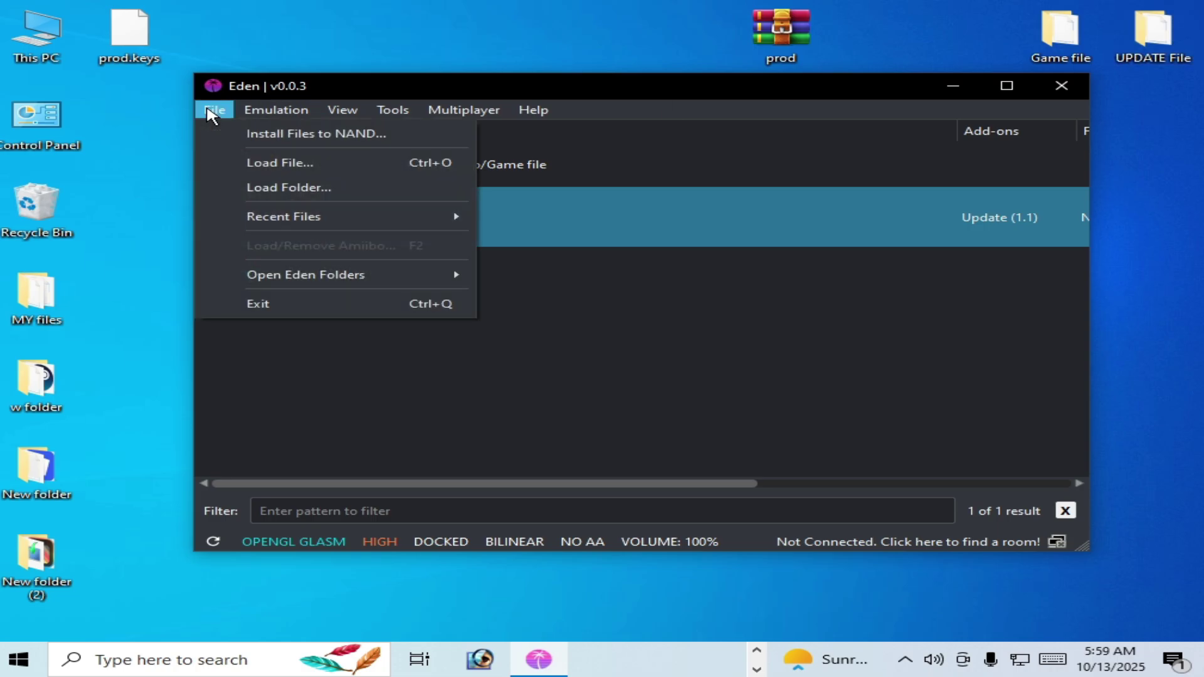
pyautogui.click(264, 134)
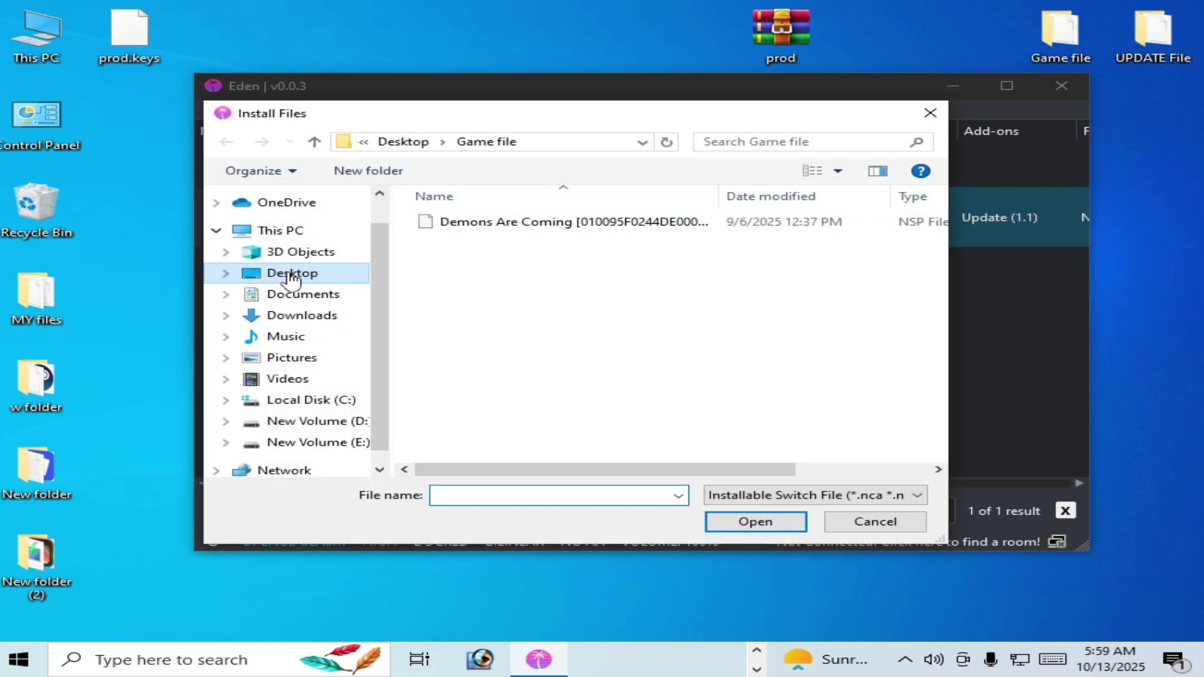
pyautogui.click(290, 276)
pyautogui.doubleClick(465, 367)
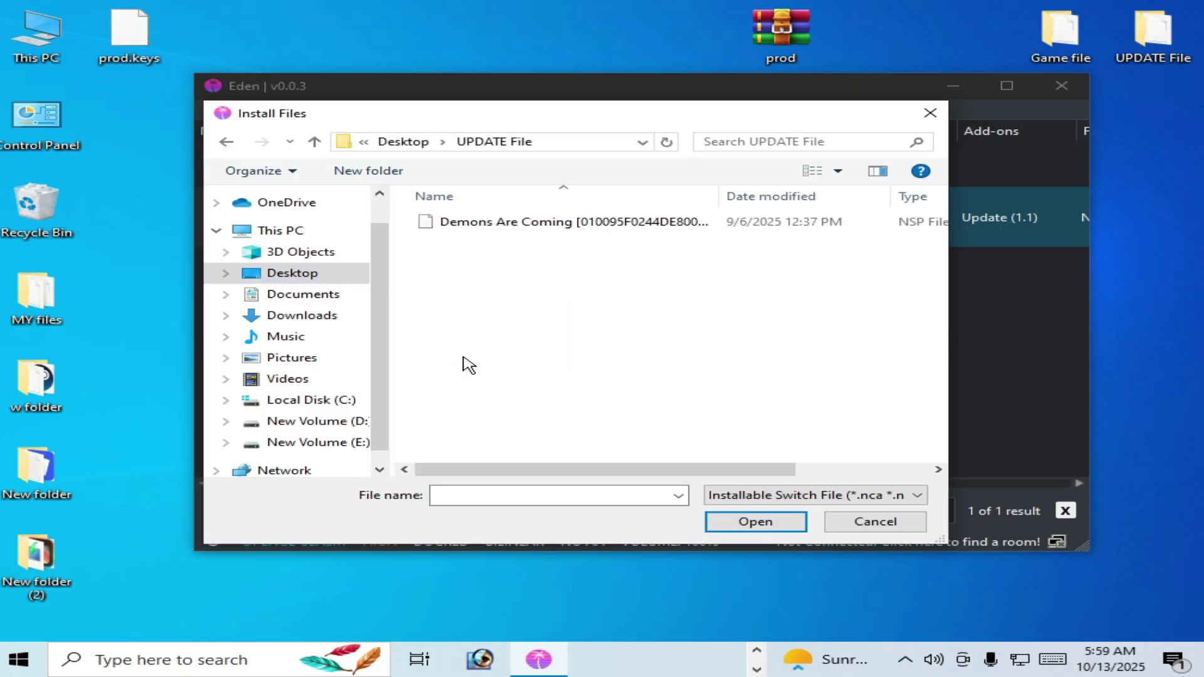
pyautogui.click(495, 230)
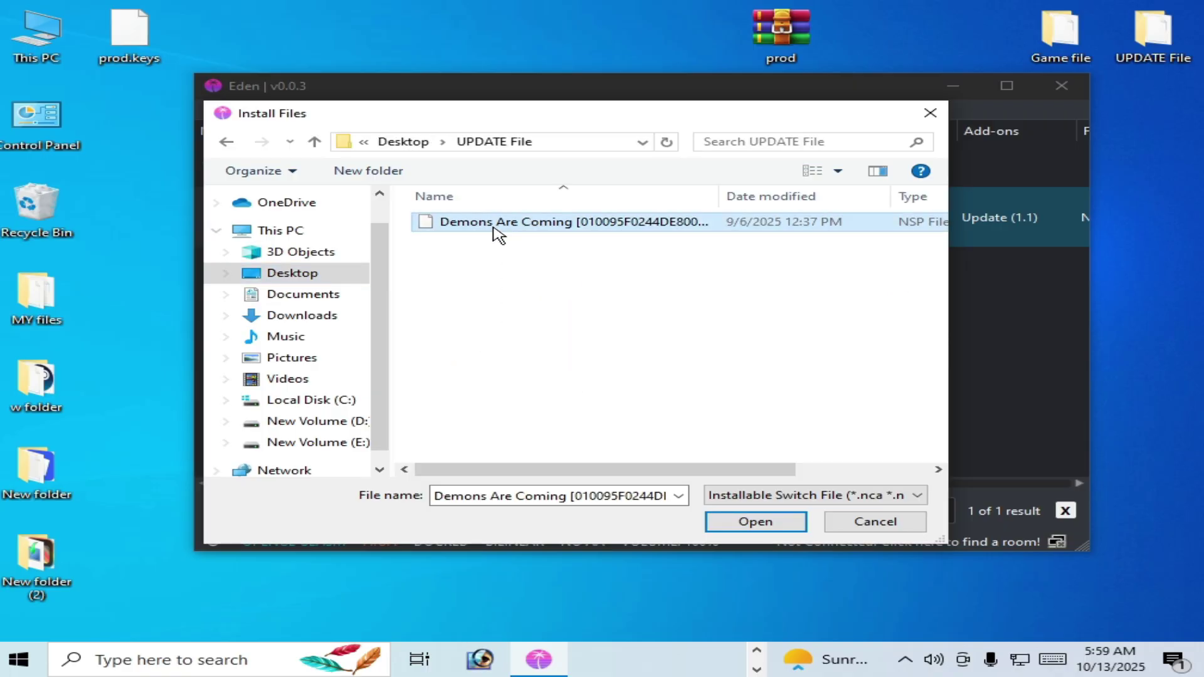
pyautogui.click(744, 523)
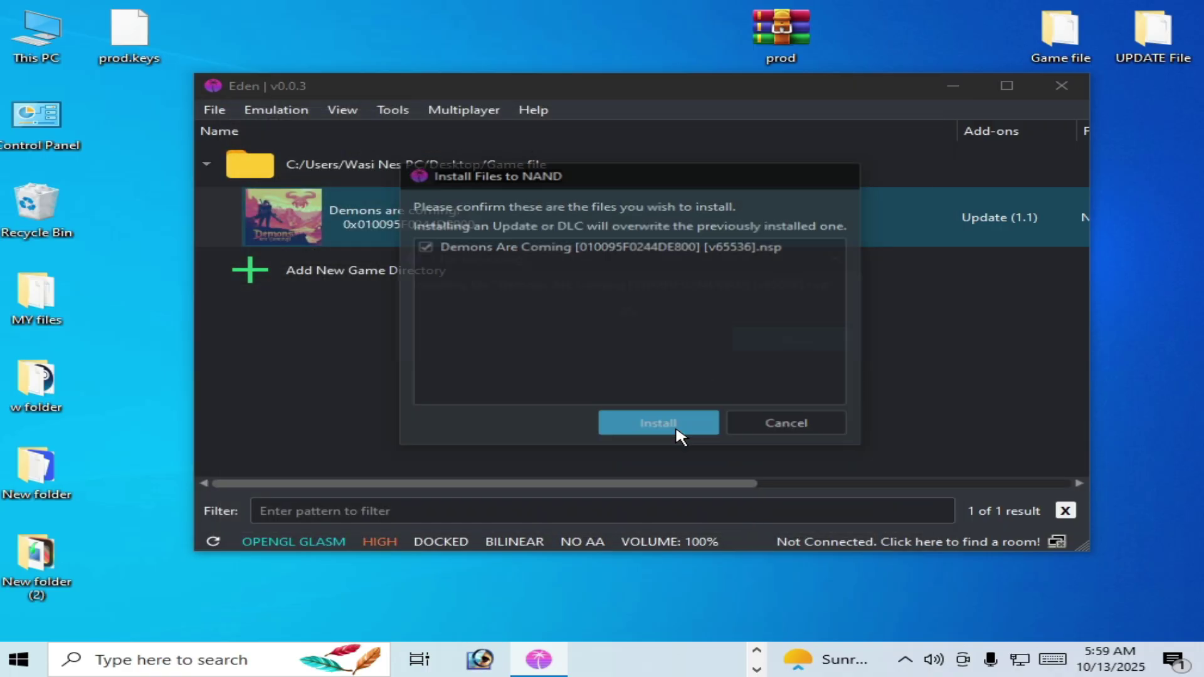
pyautogui.click(677, 429)
pyautogui.click(678, 344)
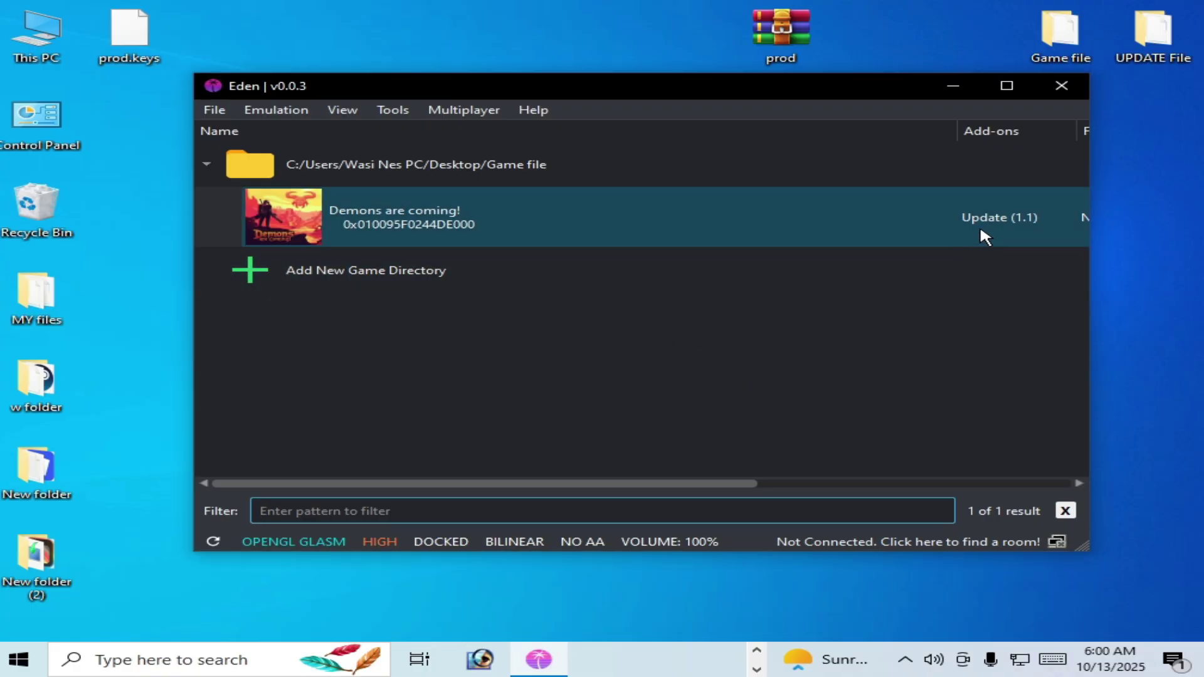
pyautogui.click(985, 223)
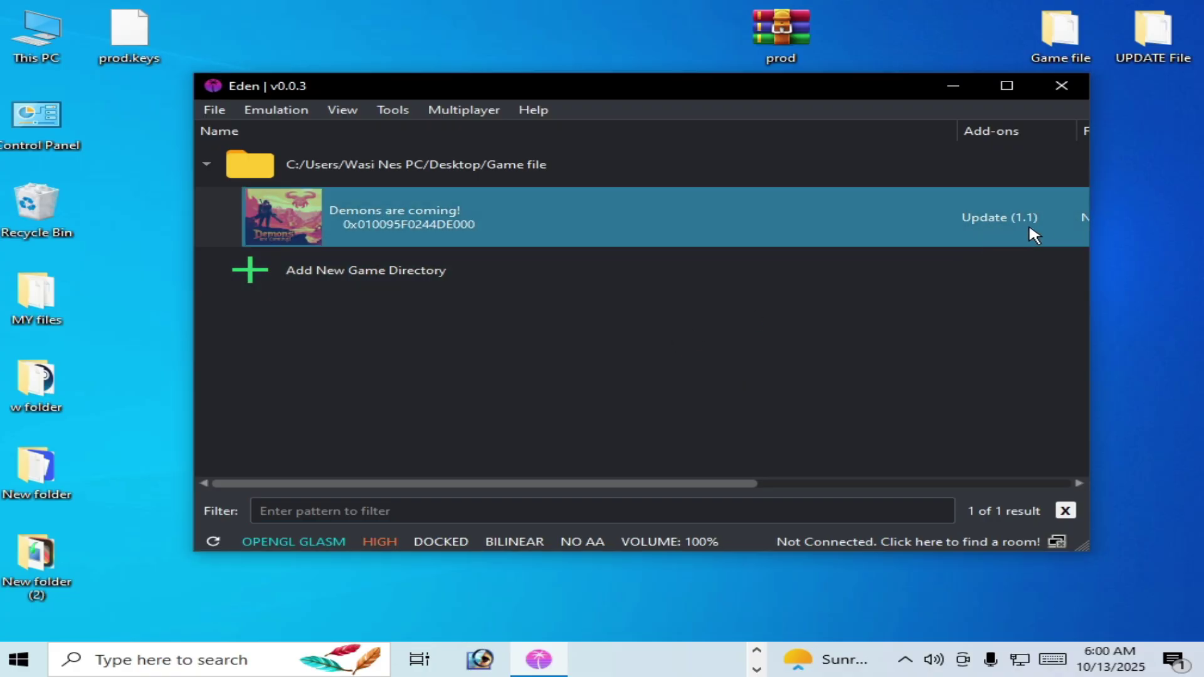
pyautogui.moveTo(551, 483)
pyautogui.mouseDown()
pyautogui.moveTo(686, 483)
pyautogui.moveTo(551, 482)
pyautogui.mouseUp()
pyautogui.rightClick(442, 224)
pyautogui.click(433, 384)
# Step: Disable Fast GPU Time (Hack) in Eden's advanced graphics settings and save the configuration
pyautogui.click(279, 110)
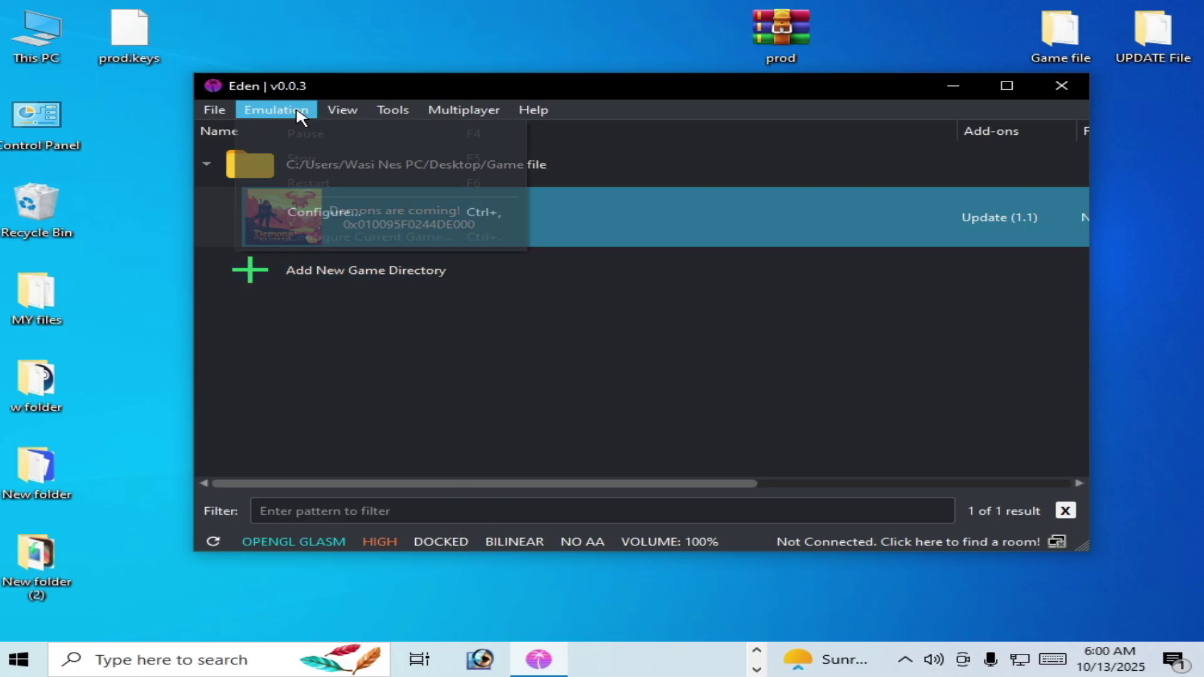
pyautogui.click(346, 214)
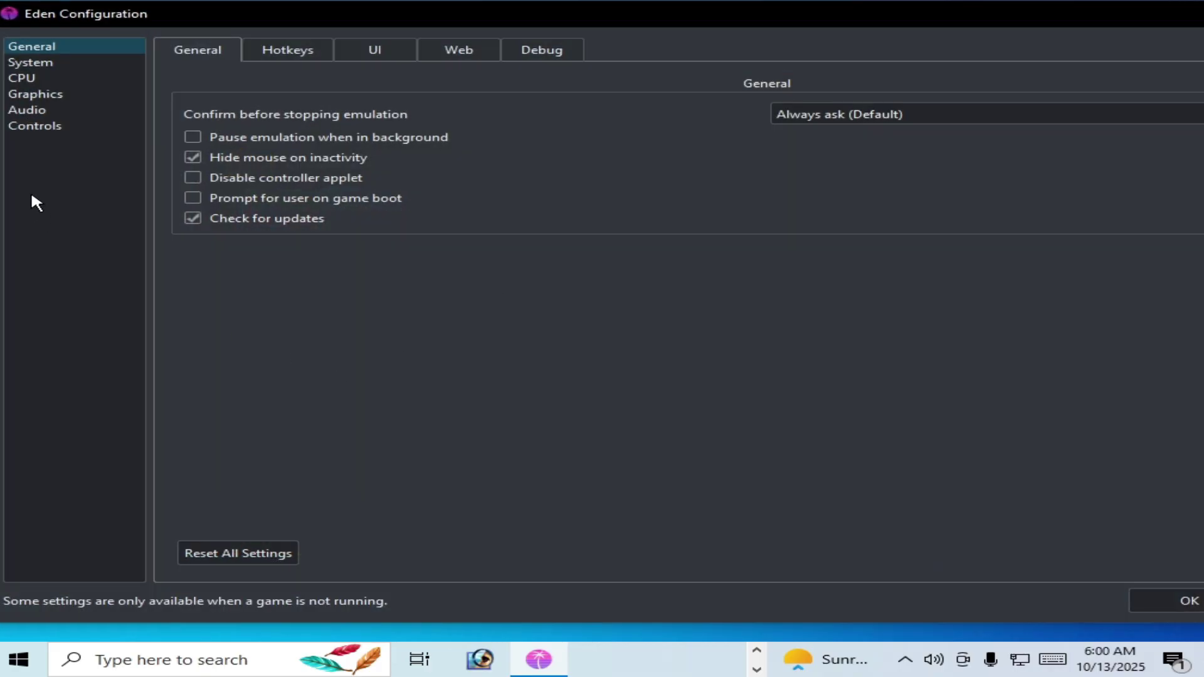
pyautogui.click(41, 95)
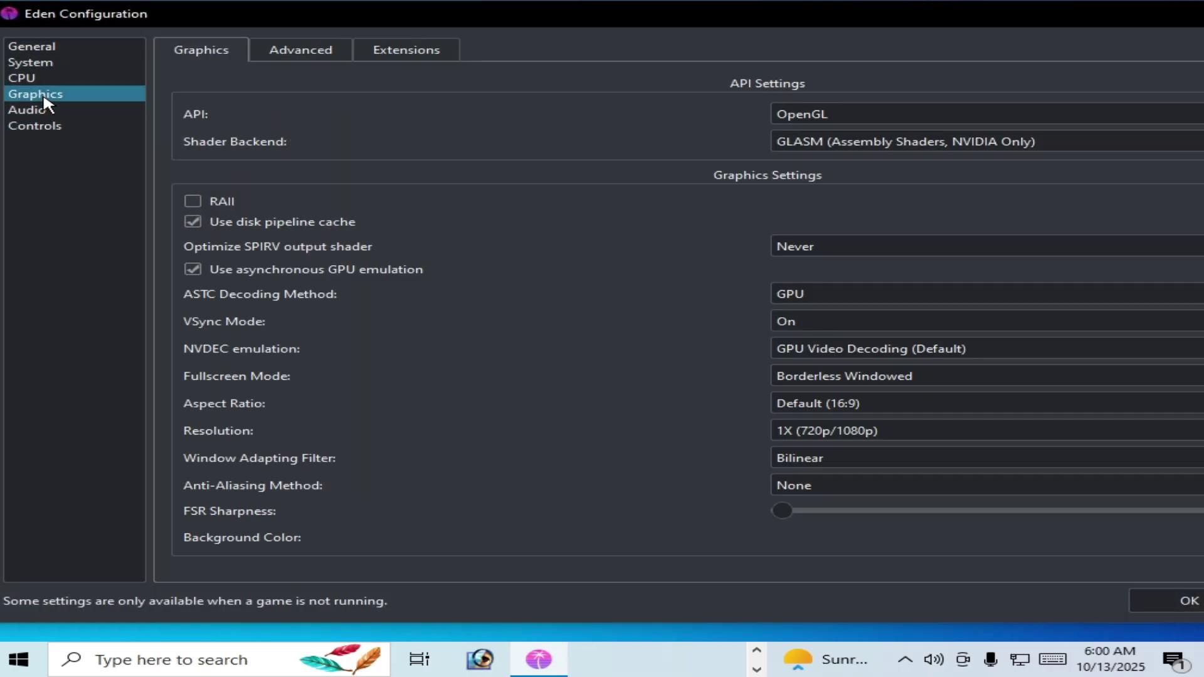
pyautogui.click(286, 55)
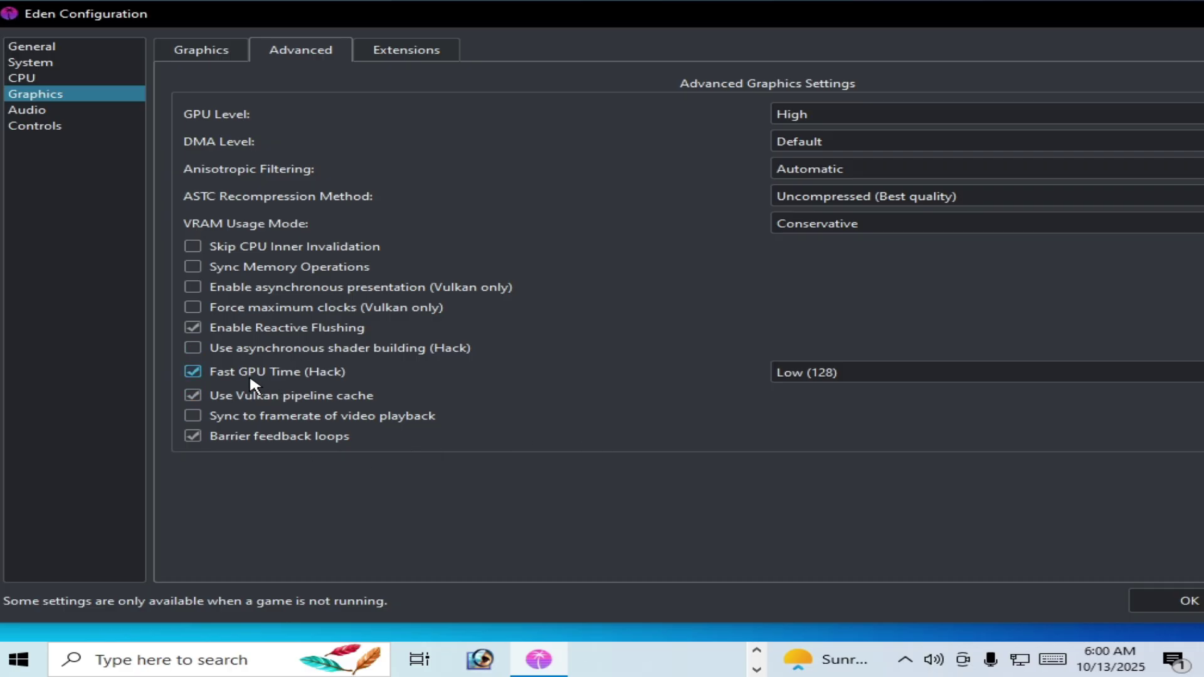
pyautogui.click(193, 371)
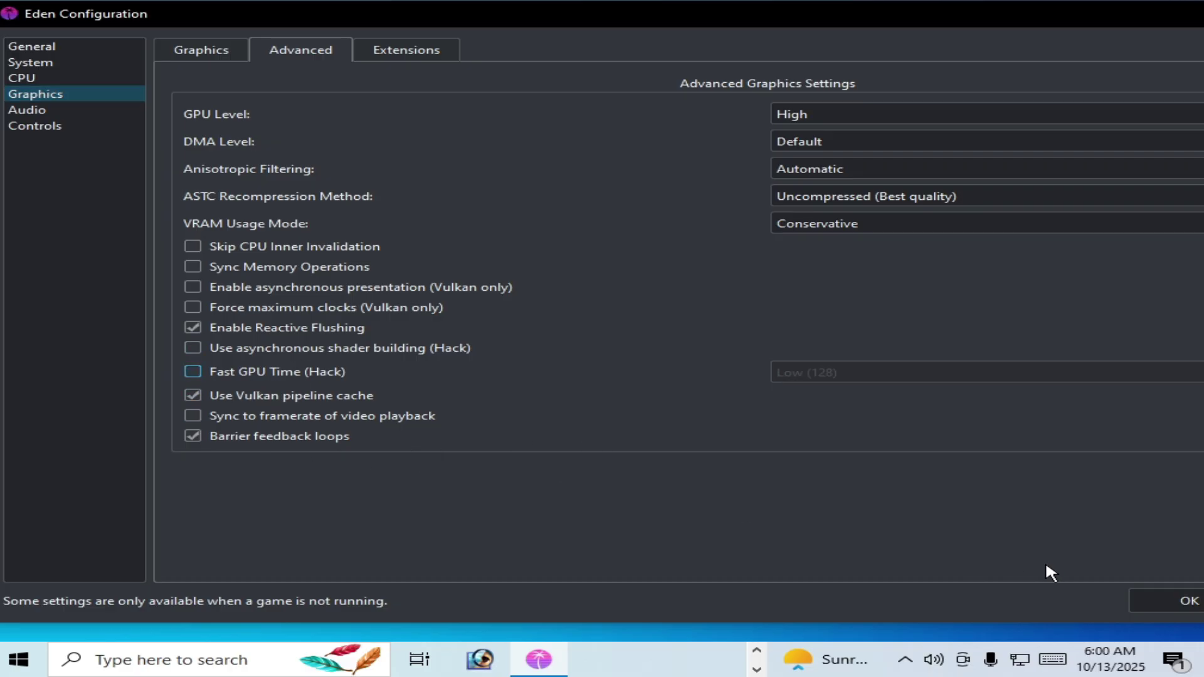
pyautogui.click(1142, 601)
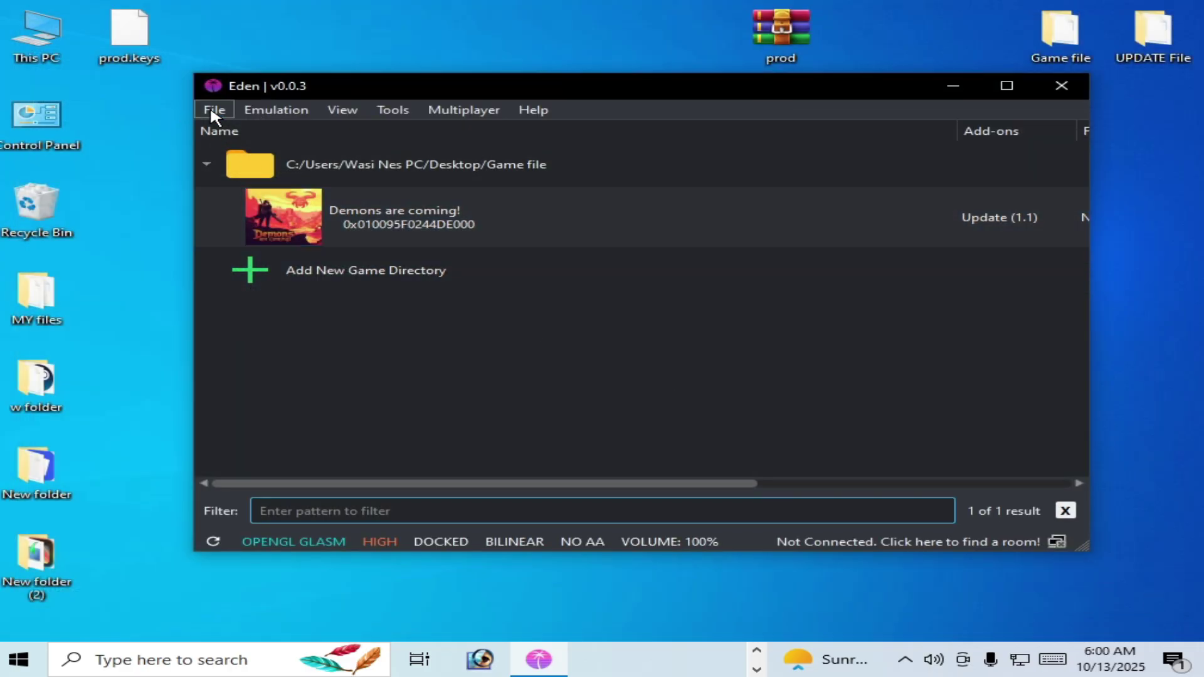
pyautogui.click(213, 110)
pyautogui.click(620, 331)
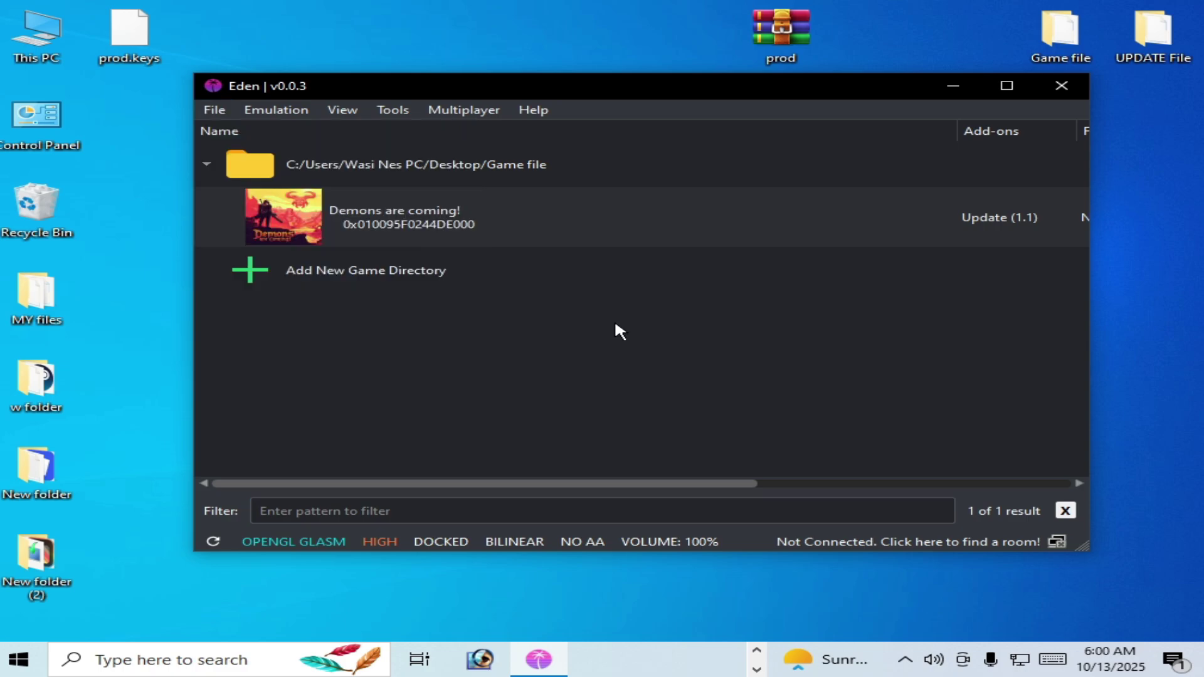
# Step: Find and open the Windows Device Manager and expand its Display adapters category
pyautogui.click(154, 659)
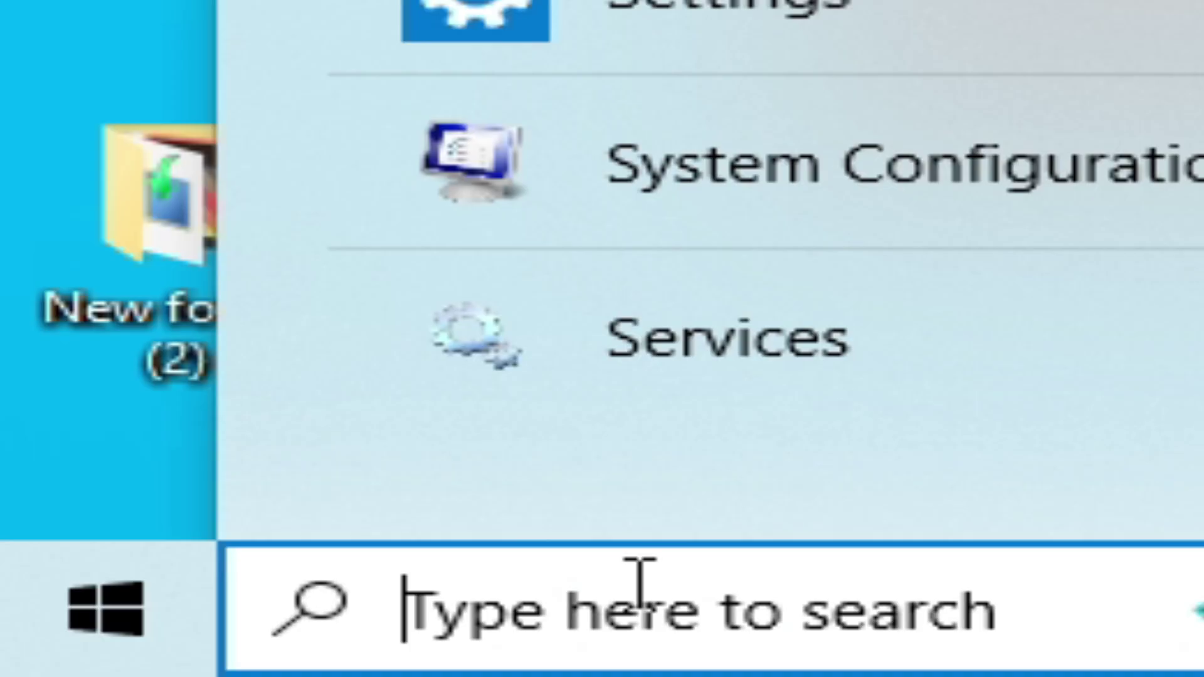
pyautogui.write('device Manager')
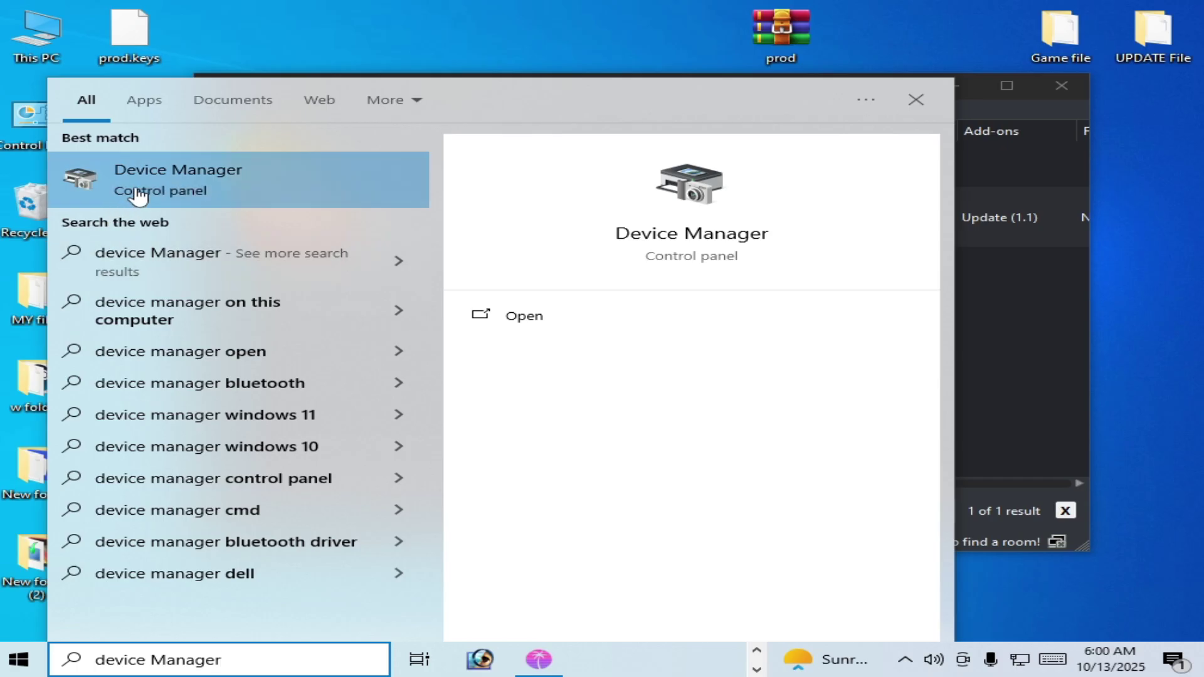
pyautogui.click(134, 191)
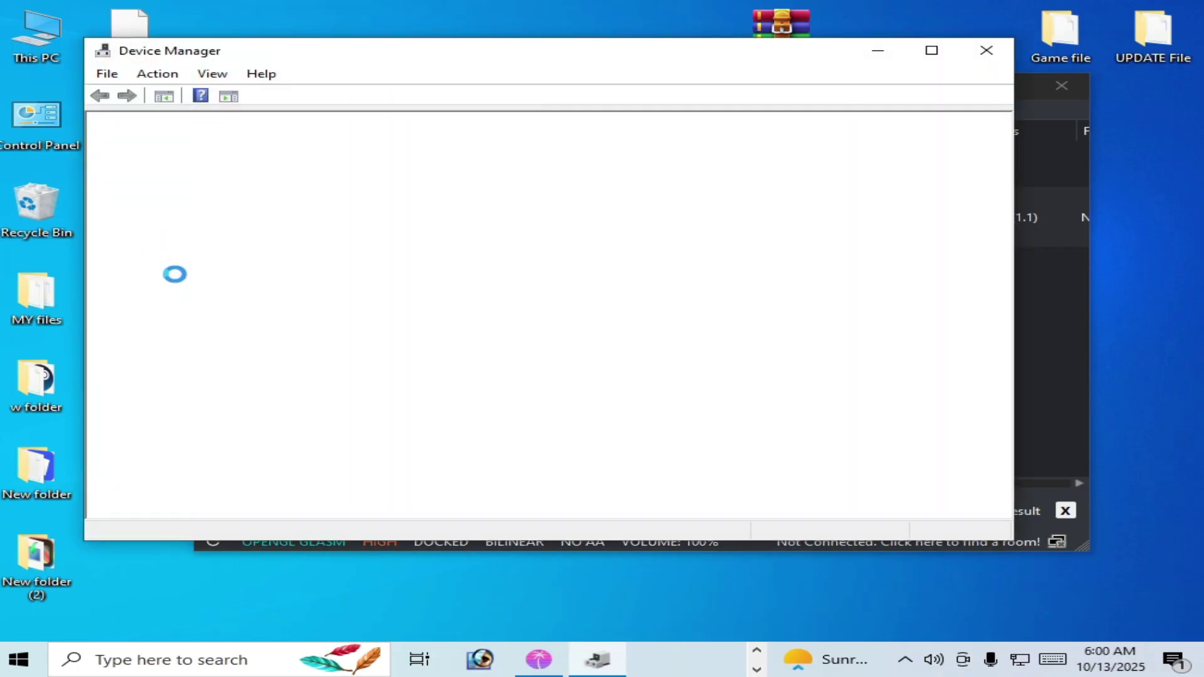
pyautogui.click(123, 184)
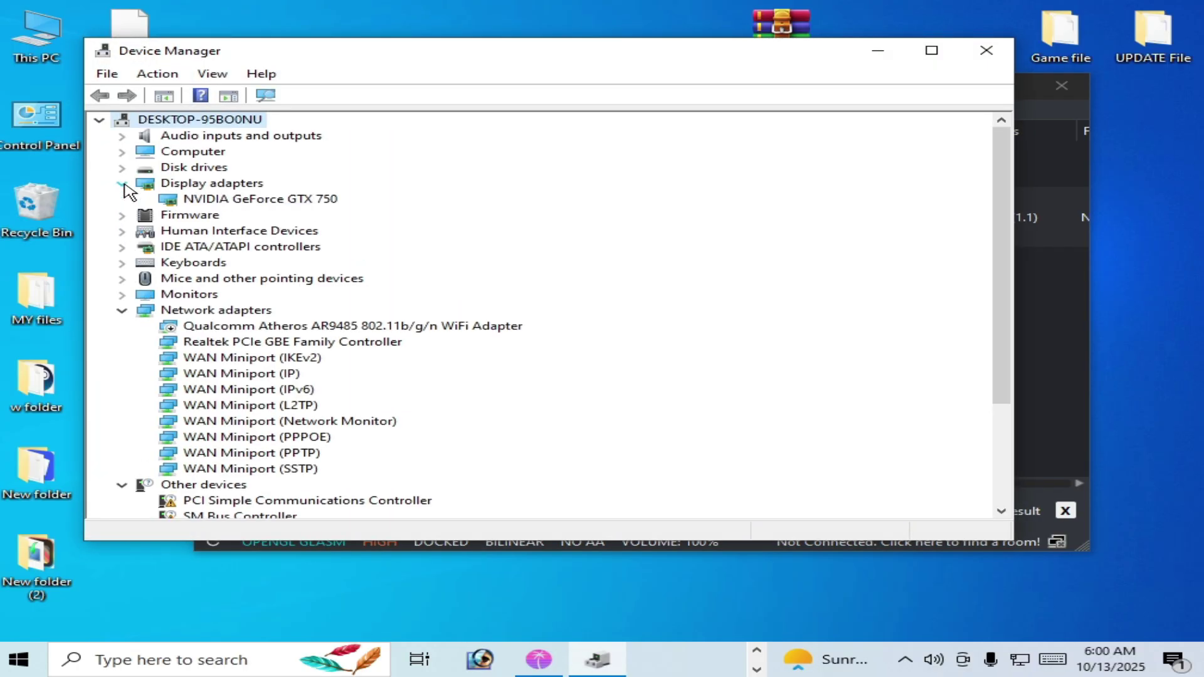
# Step: Roll back the NVIDIA GeForce GTX 750 driver, giving "My apps don't work with this driver" as the reason
pyautogui.click(229, 200)
pyautogui.rightClick(286, 201)
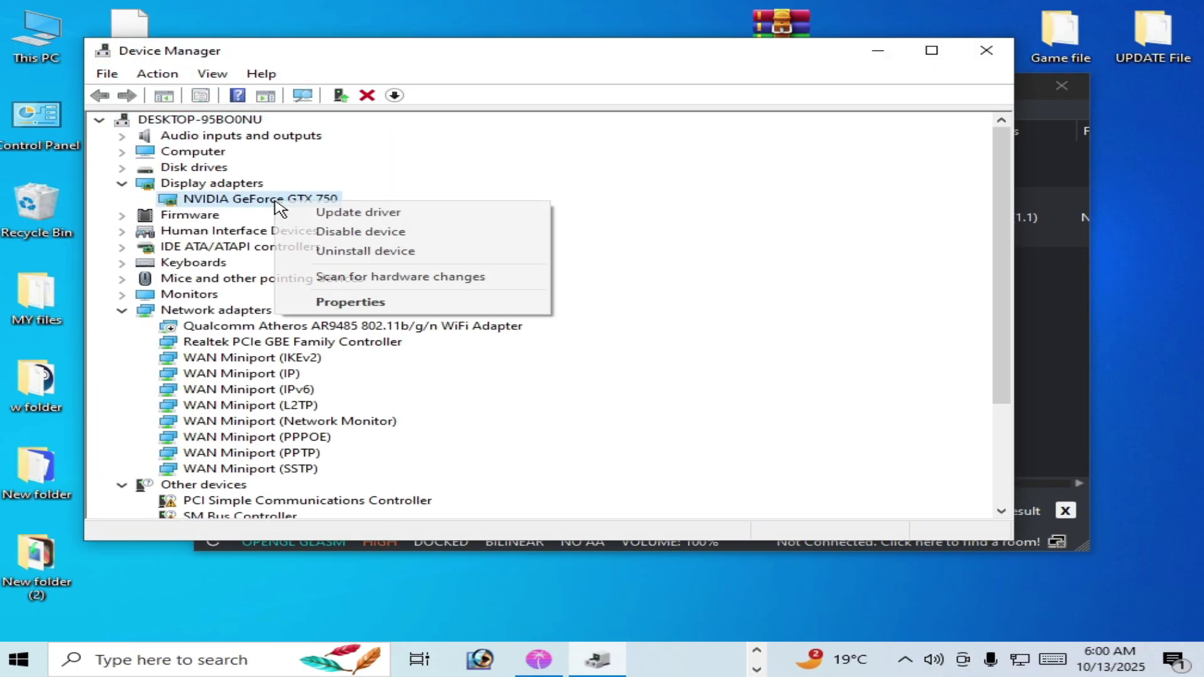
pyautogui.click(366, 302)
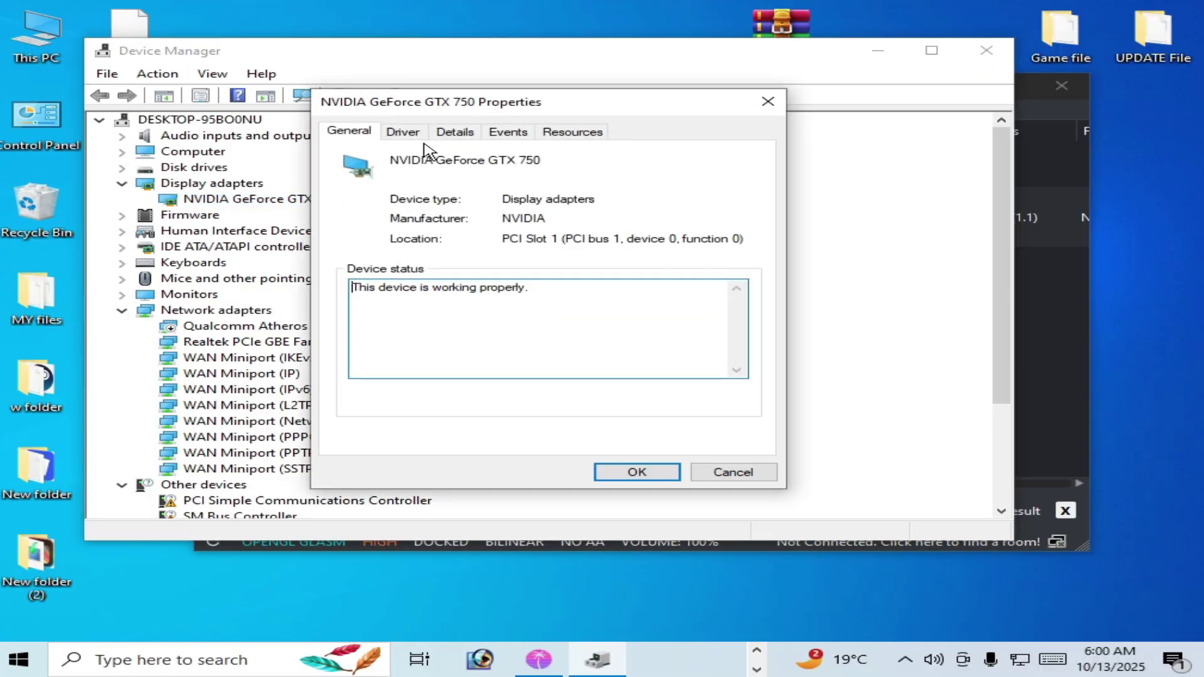
pyautogui.click(420, 138)
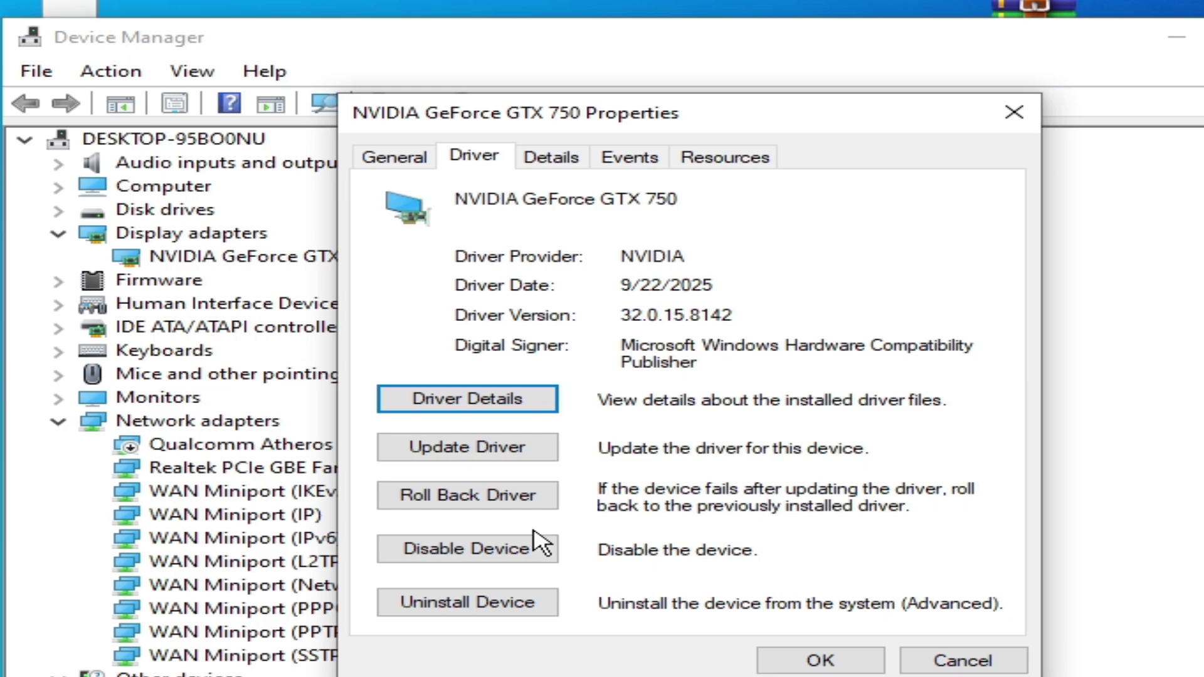
pyautogui.click(491, 503)
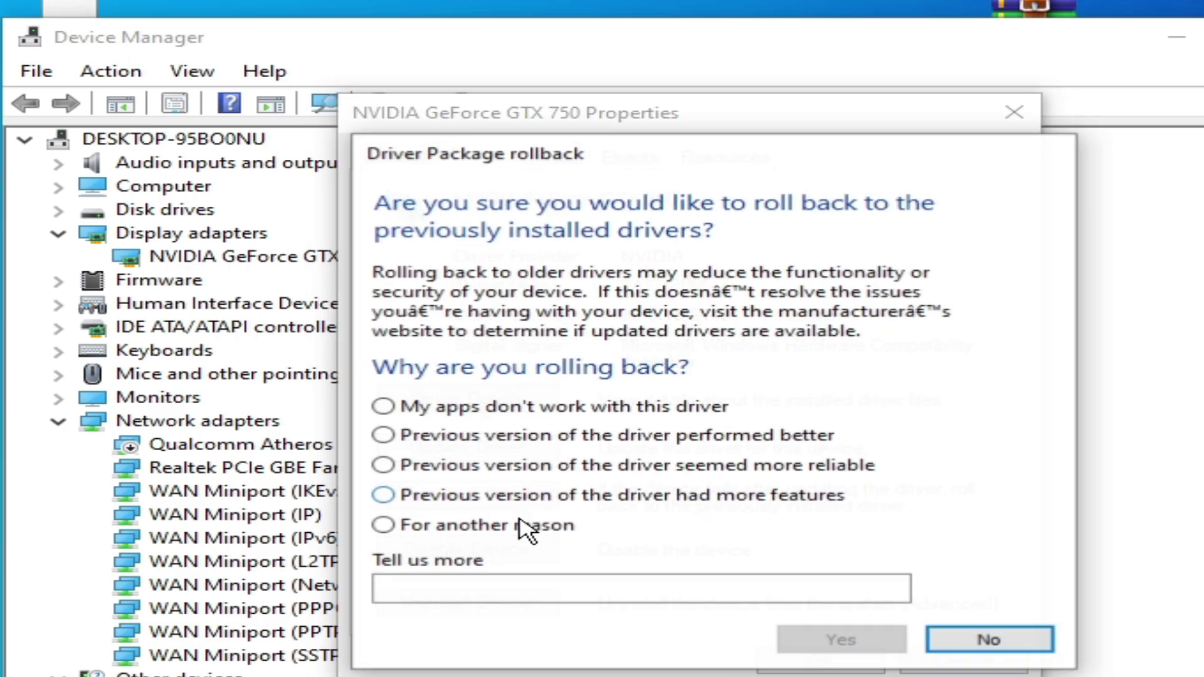
pyautogui.click(402, 411)
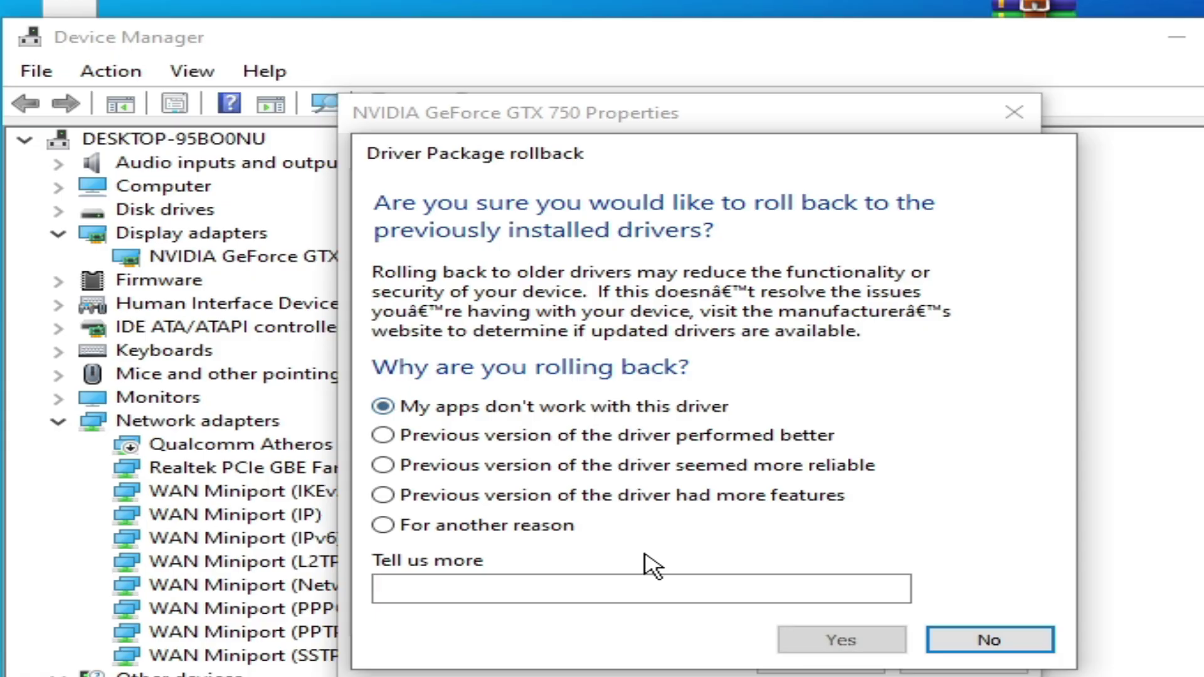
pyautogui.click(818, 642)
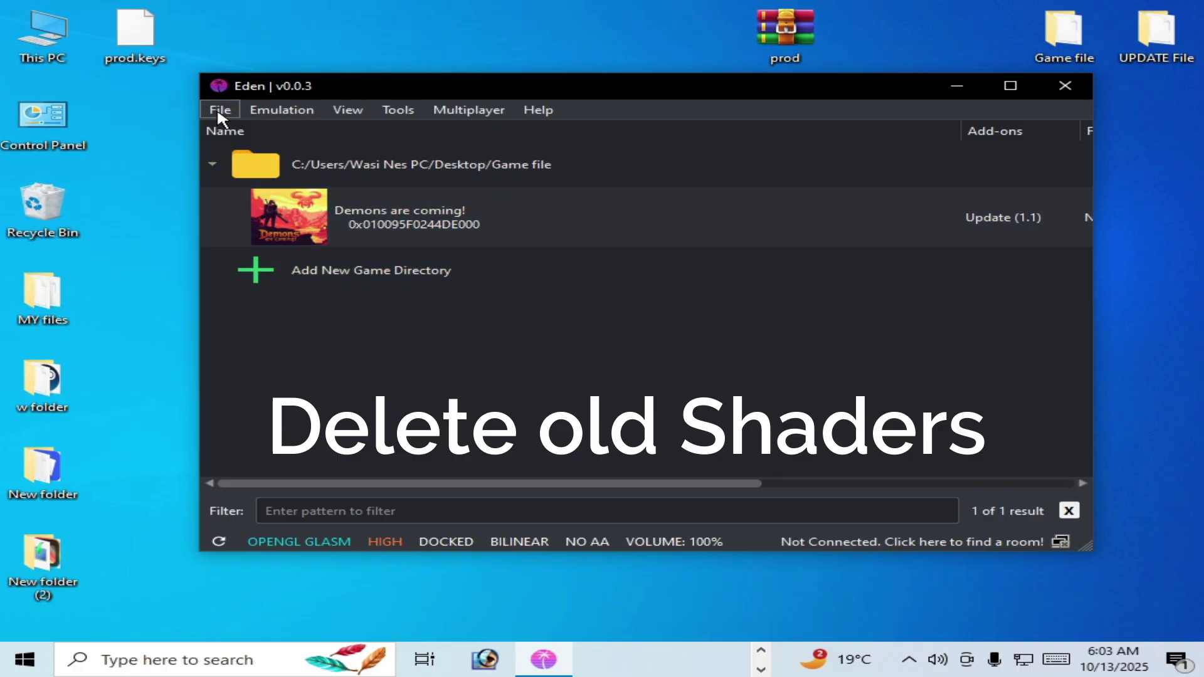
# Step: Open Eden's NAND folder in File Explorer and go up to the parent eden folder
pyautogui.click(271, 111)
pyautogui.moveTo(217, 108)
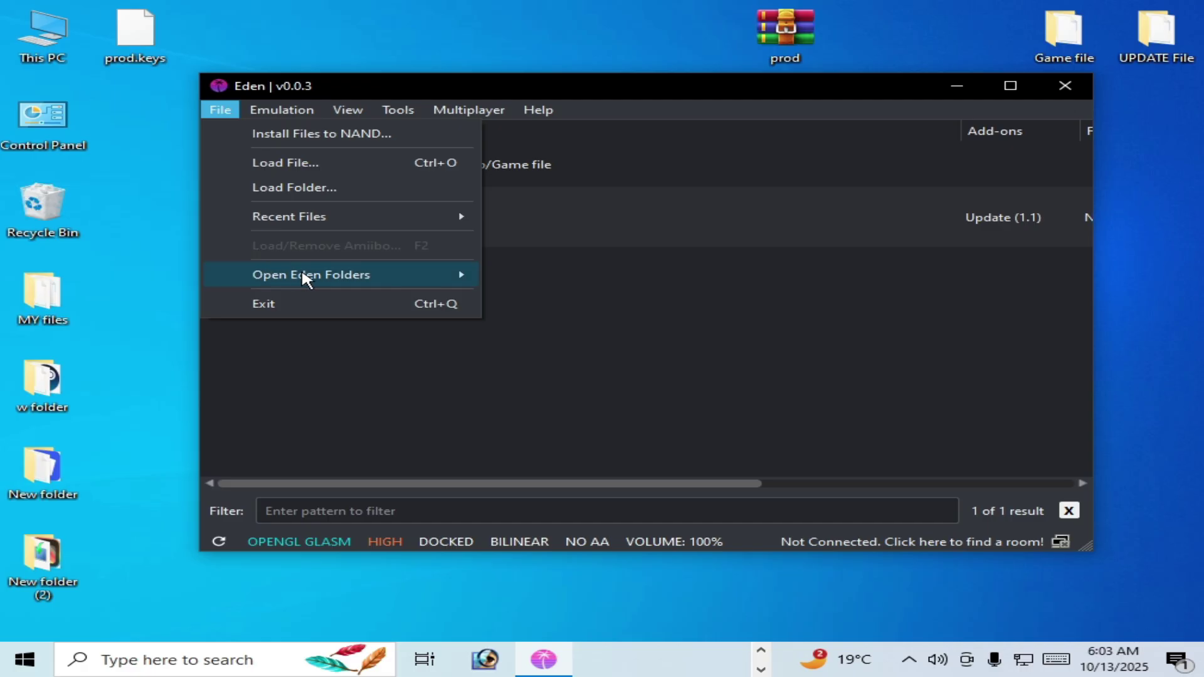
pyautogui.moveTo(307, 279)
pyautogui.click(544, 299)
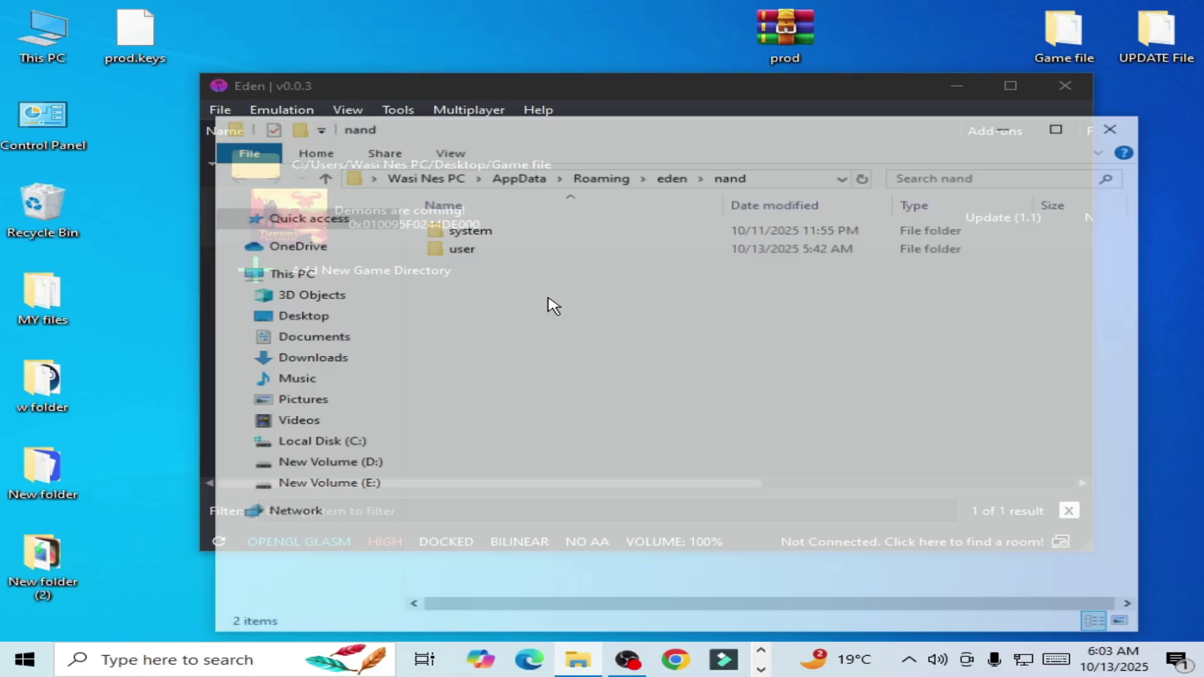
pyautogui.click(664, 177)
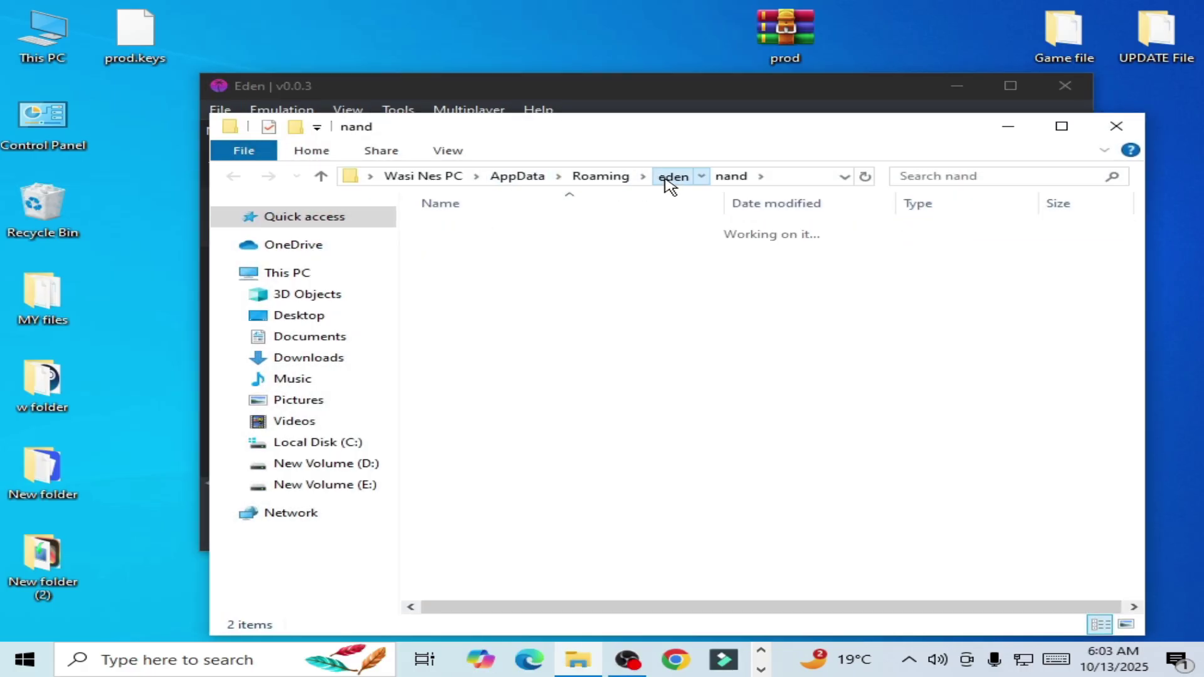
# Step: Delete the shader folder from the eden folder and close File Explorer
pyautogui.click(476, 470)
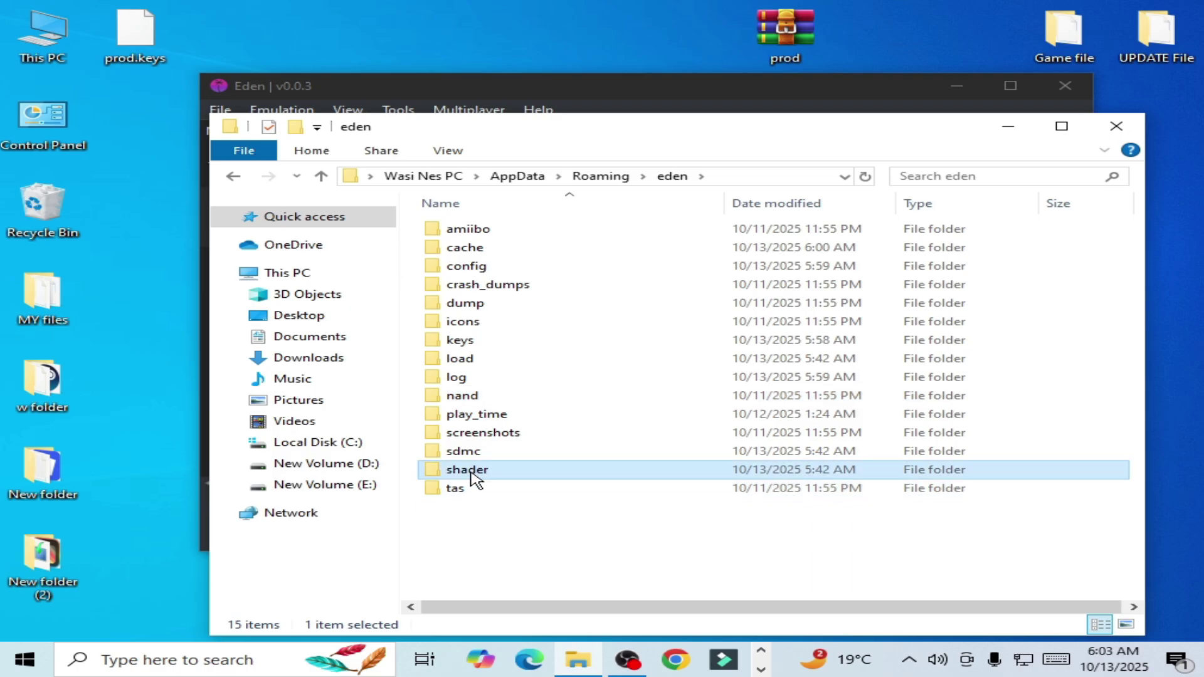
pyautogui.rightClick(472, 477)
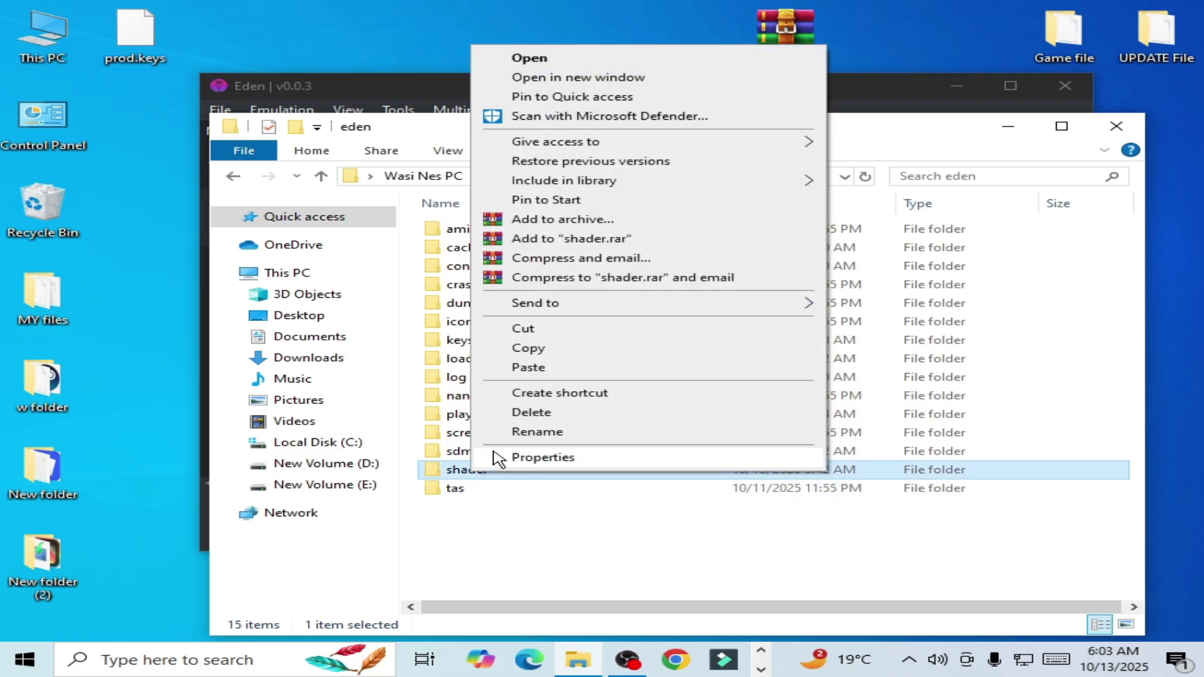
pyautogui.click(530, 412)
pyautogui.click(1116, 126)
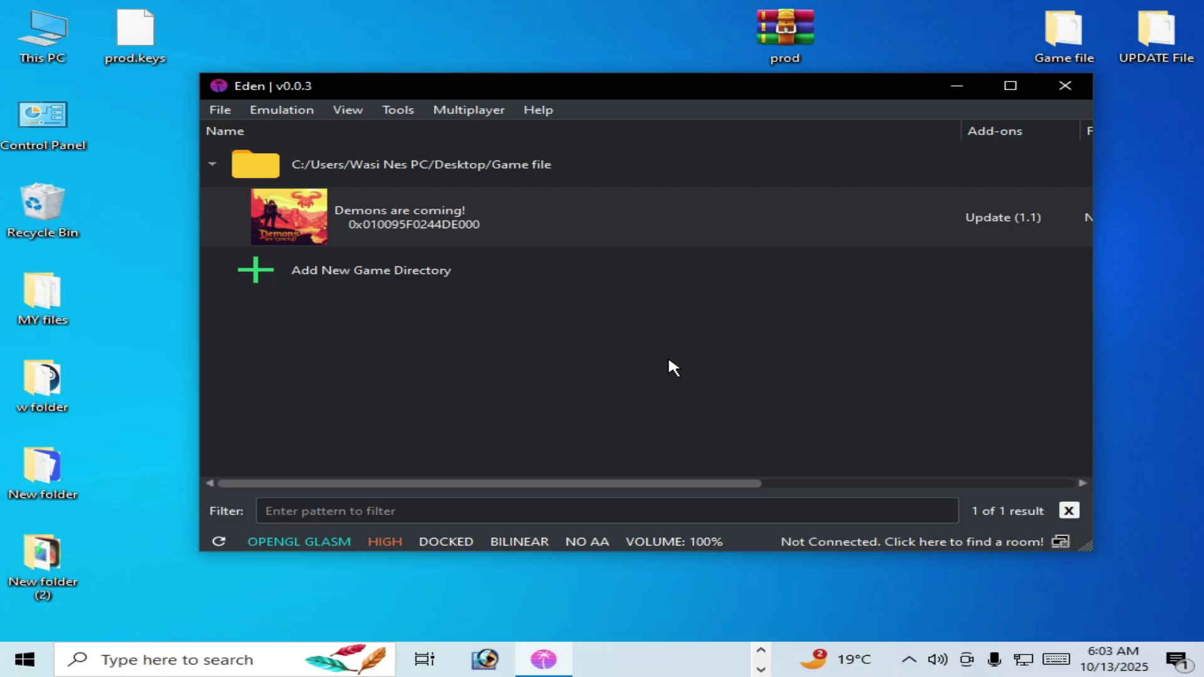
# Step: Set the console mode to Handheld in Eden's controls configuration and save it
pyautogui.click(271, 110)
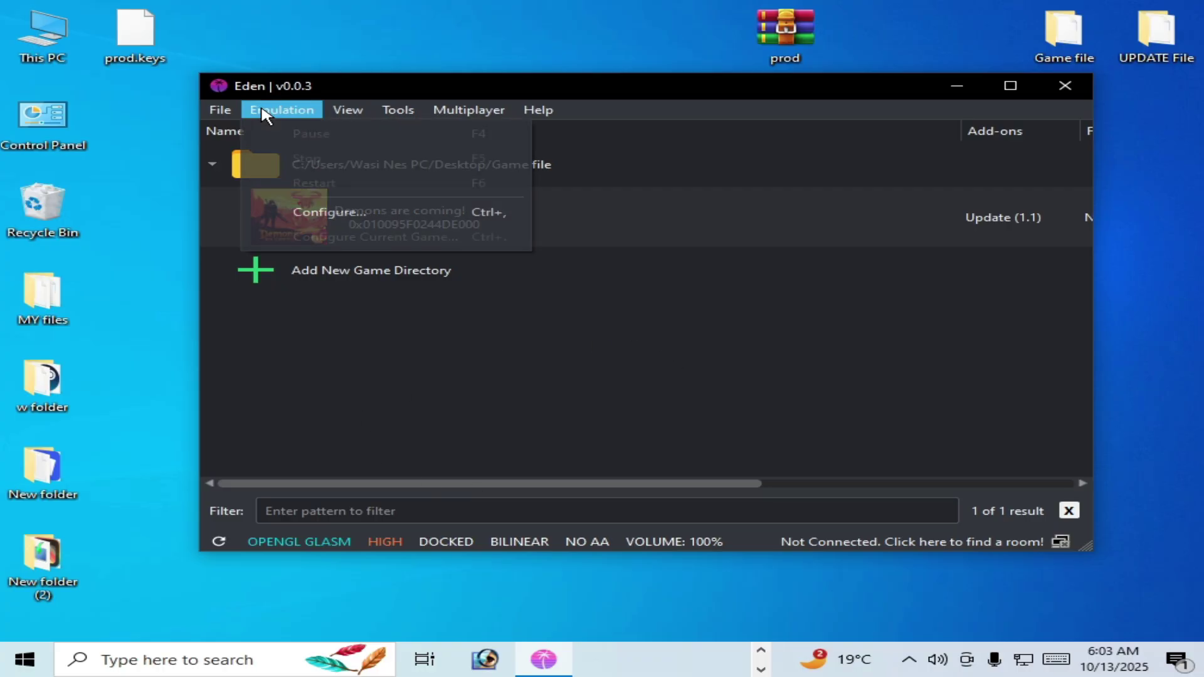
pyautogui.click(336, 212)
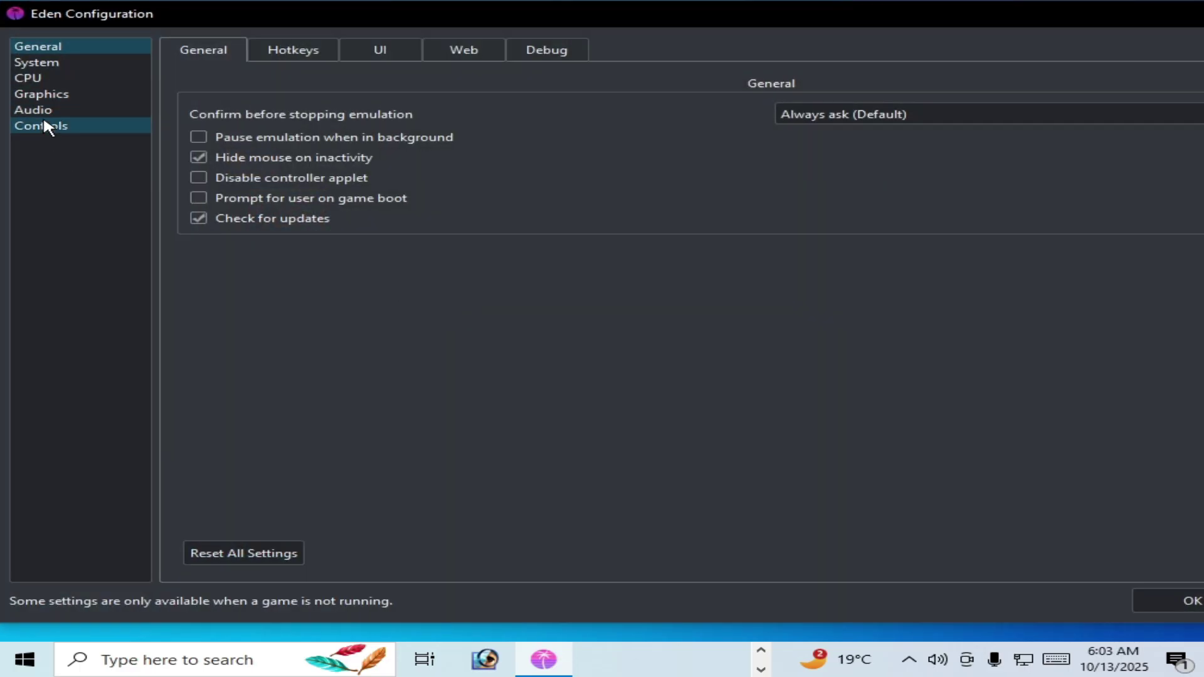
pyautogui.click(44, 125)
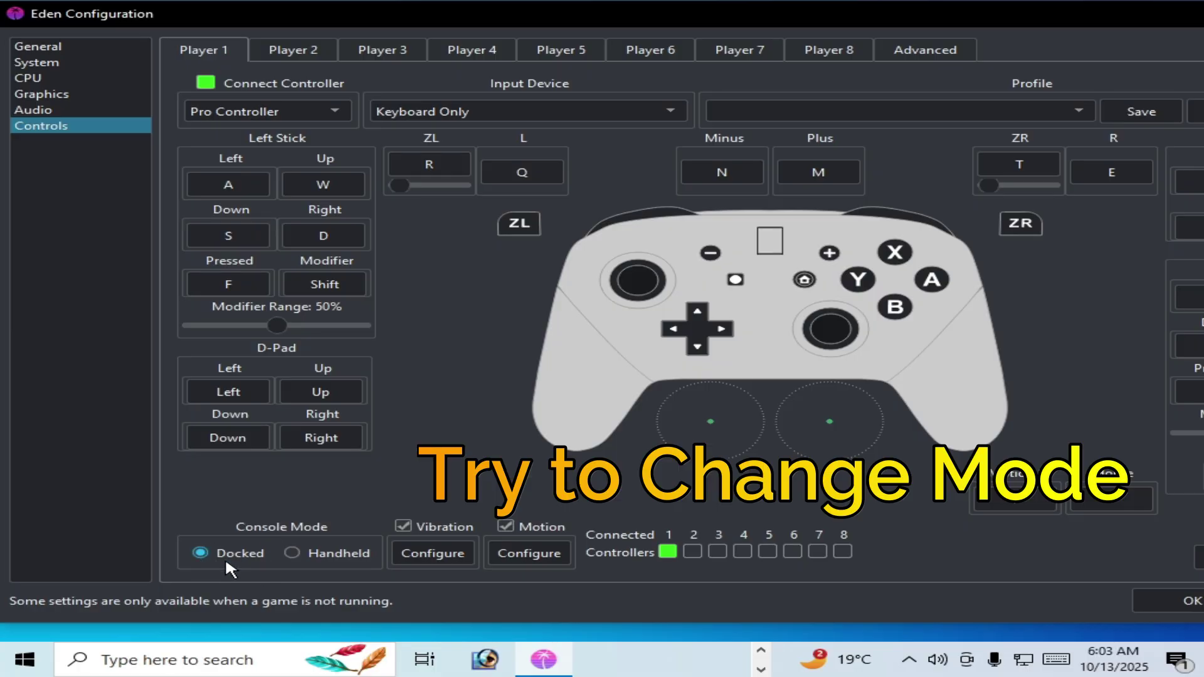
pyautogui.click(291, 553)
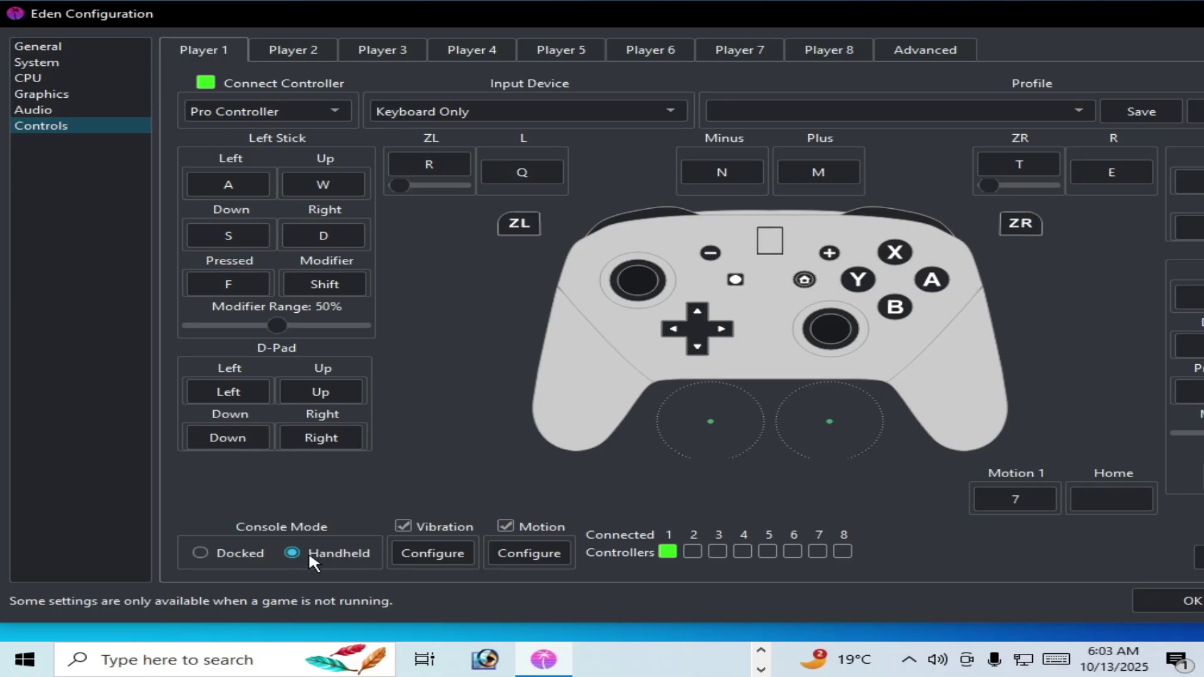
pyautogui.click(200, 553)
pyautogui.click(292, 553)
pyautogui.click(1164, 599)
pyautogui.rightClick(441, 204)
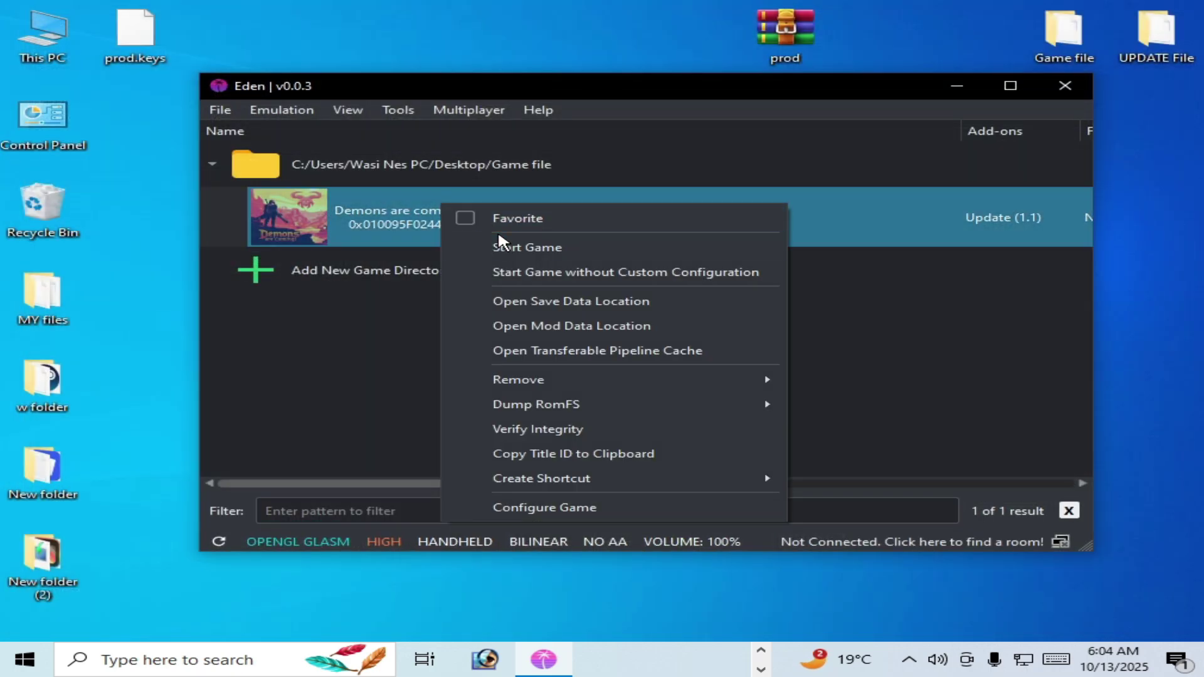
pyautogui.click(857, 388)
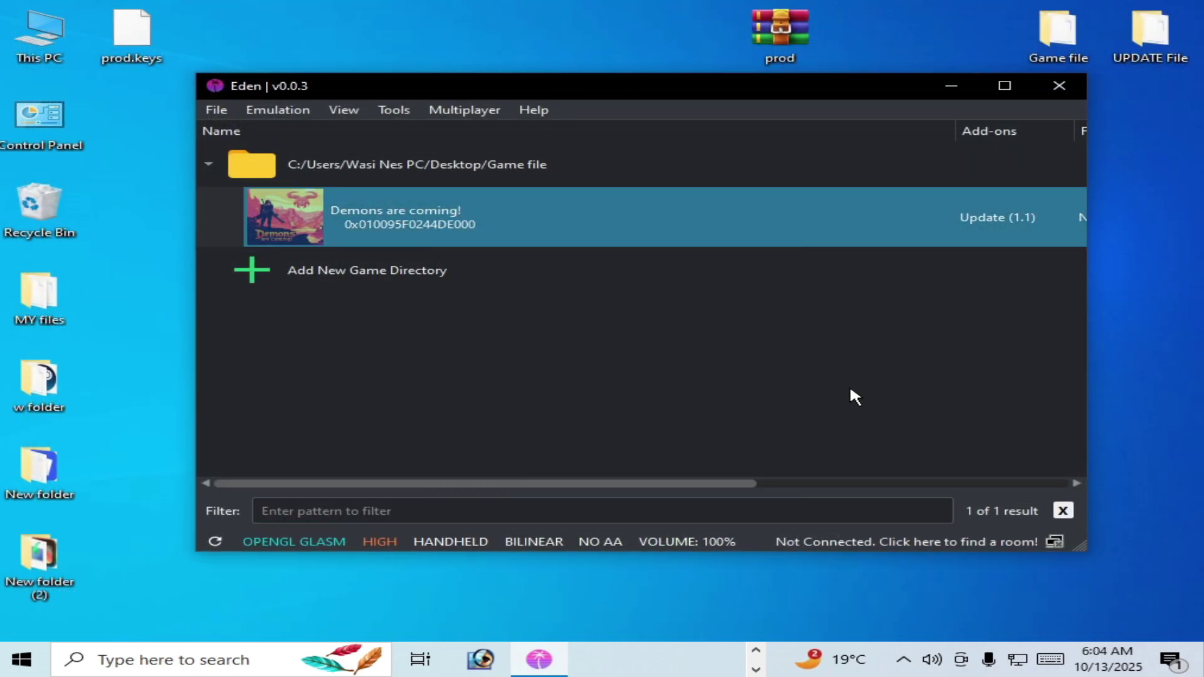
# Step: Set the ASTC recompression method to BC3 (Medium quality) in Eden's advanced graphics configuration
pyautogui.click(276, 111)
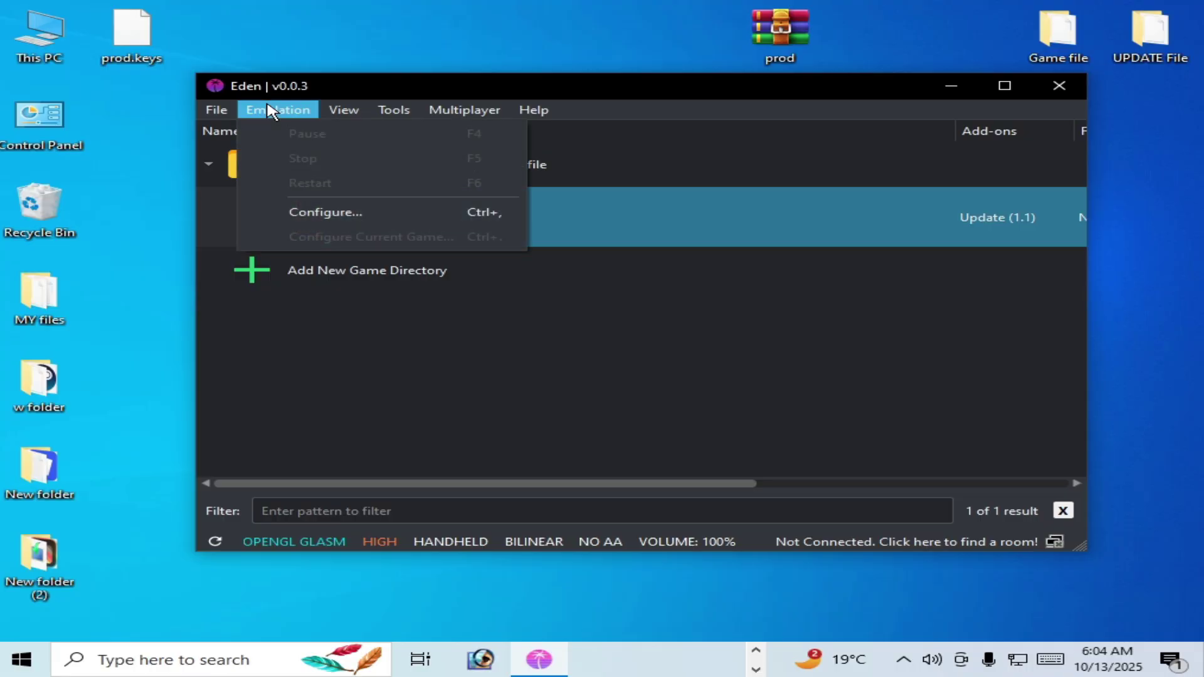
pyautogui.click(300, 211)
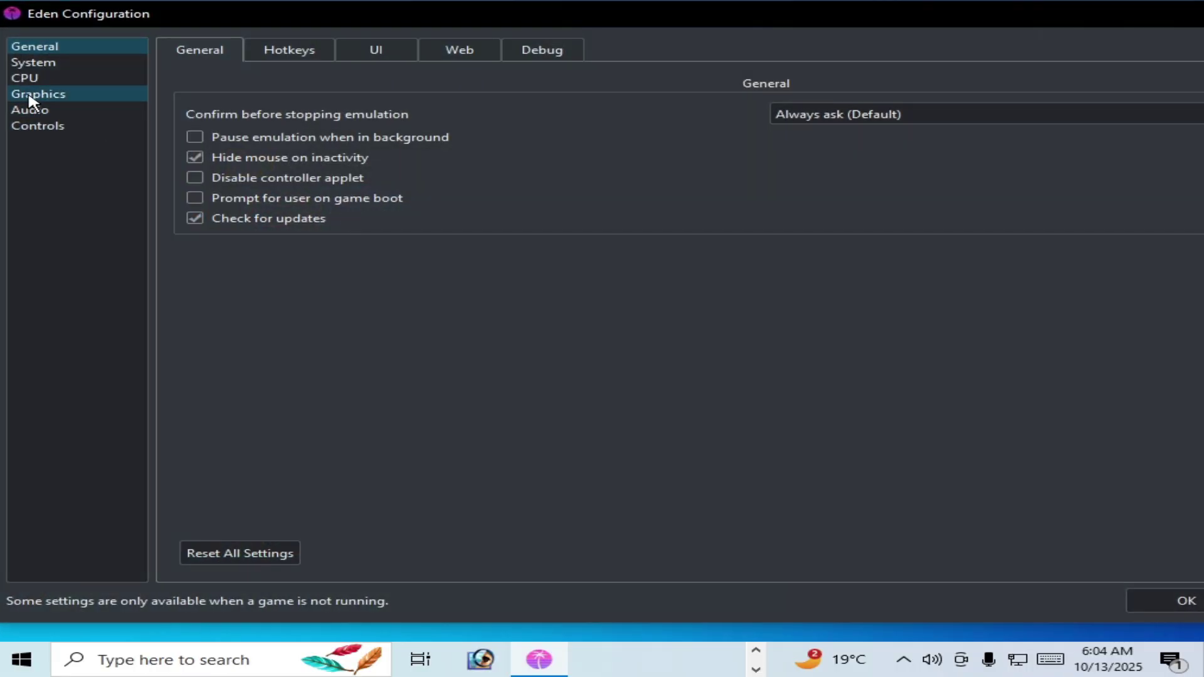
pyautogui.click(31, 95)
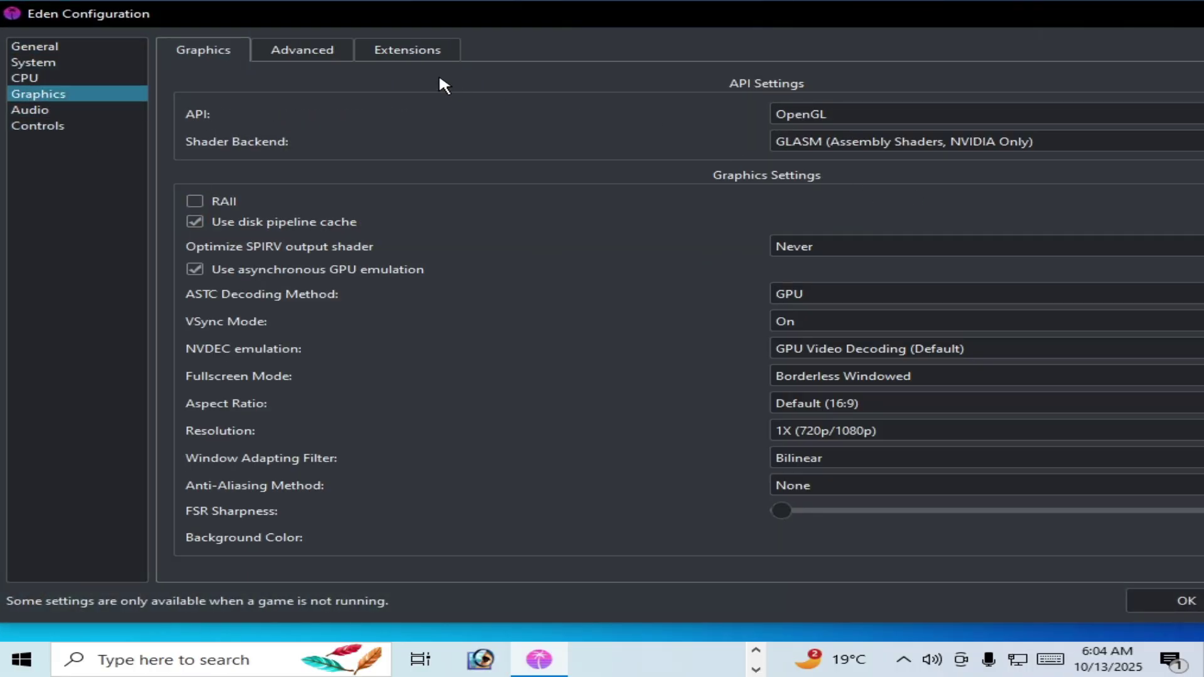
pyautogui.click(294, 52)
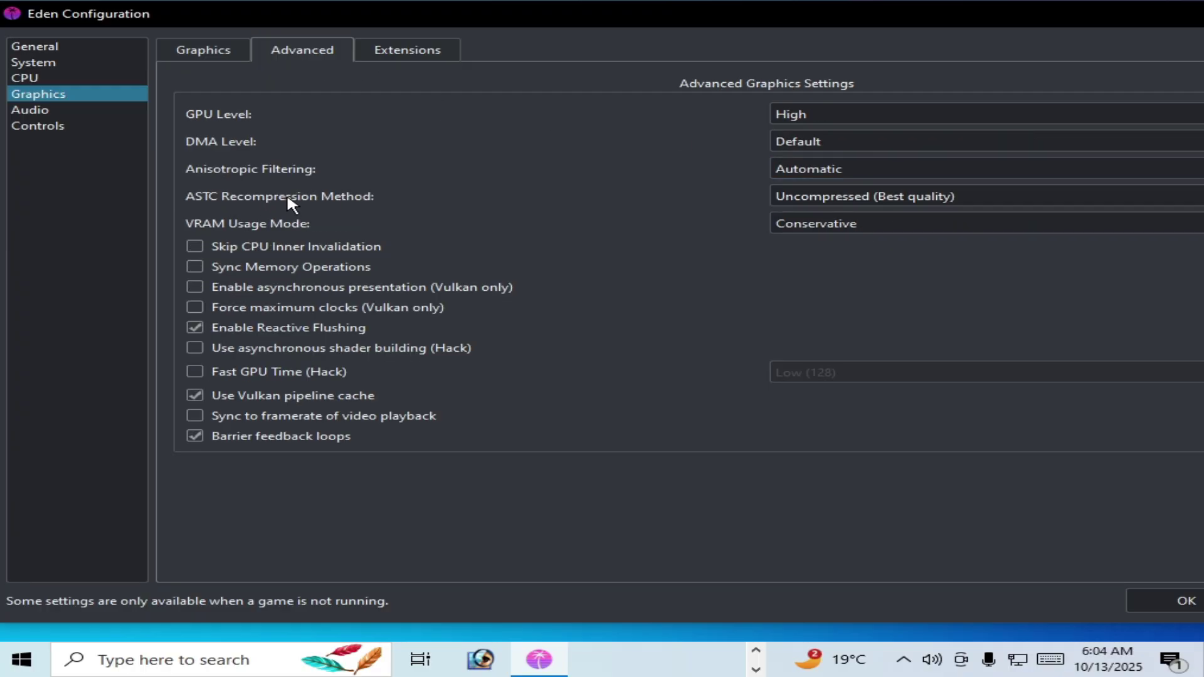
pyautogui.click(828, 202)
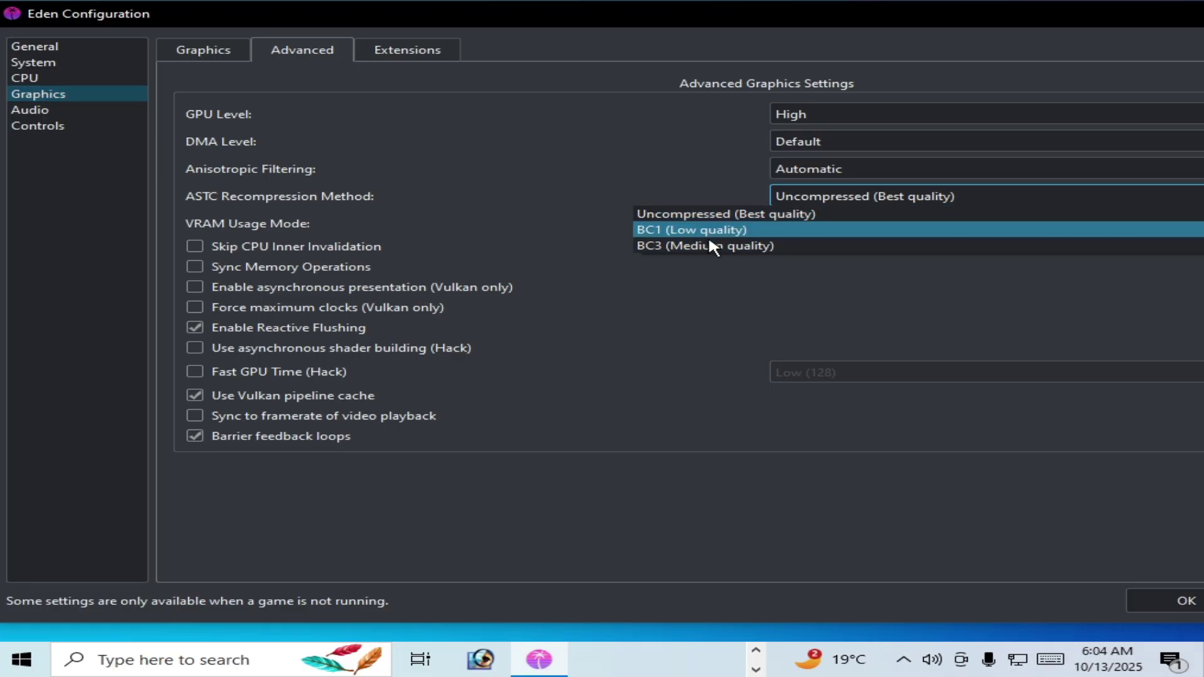
pyautogui.click(670, 217)
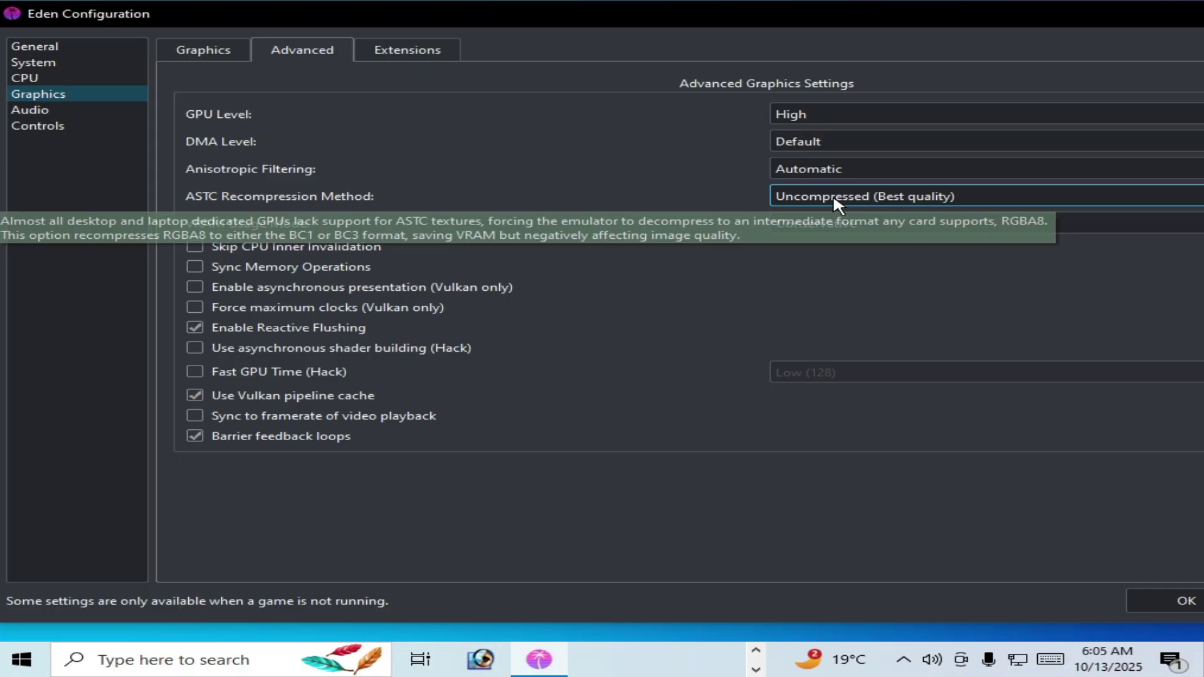
pyautogui.click(835, 197)
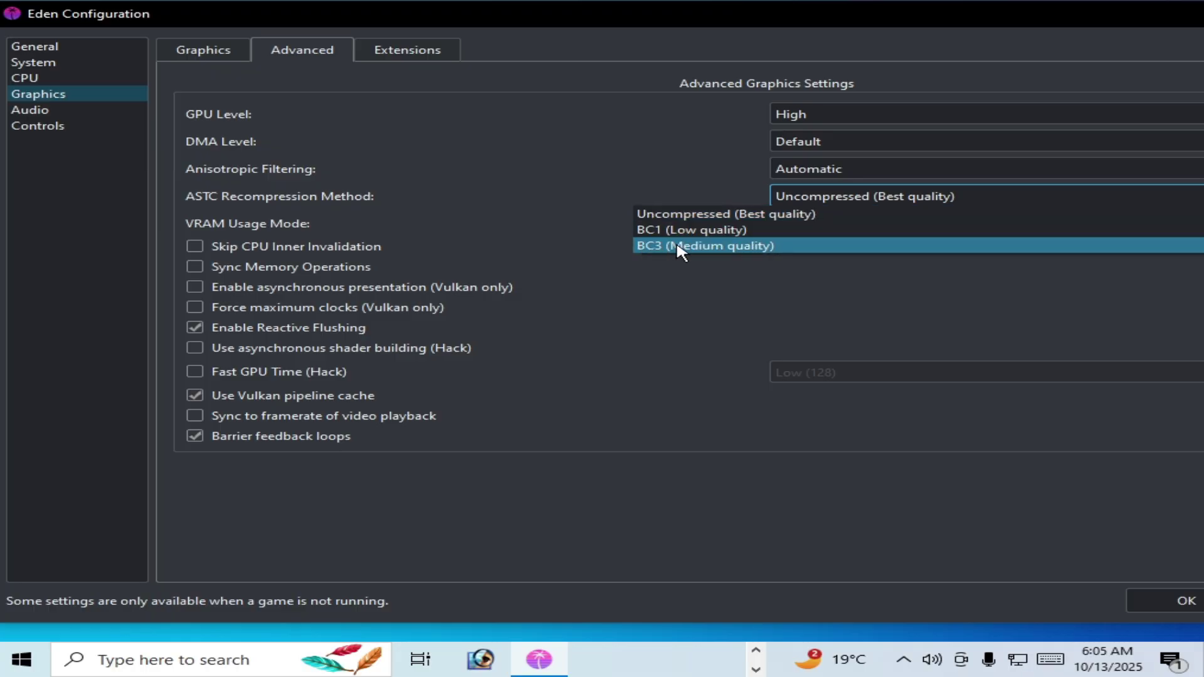
pyautogui.click(697, 246)
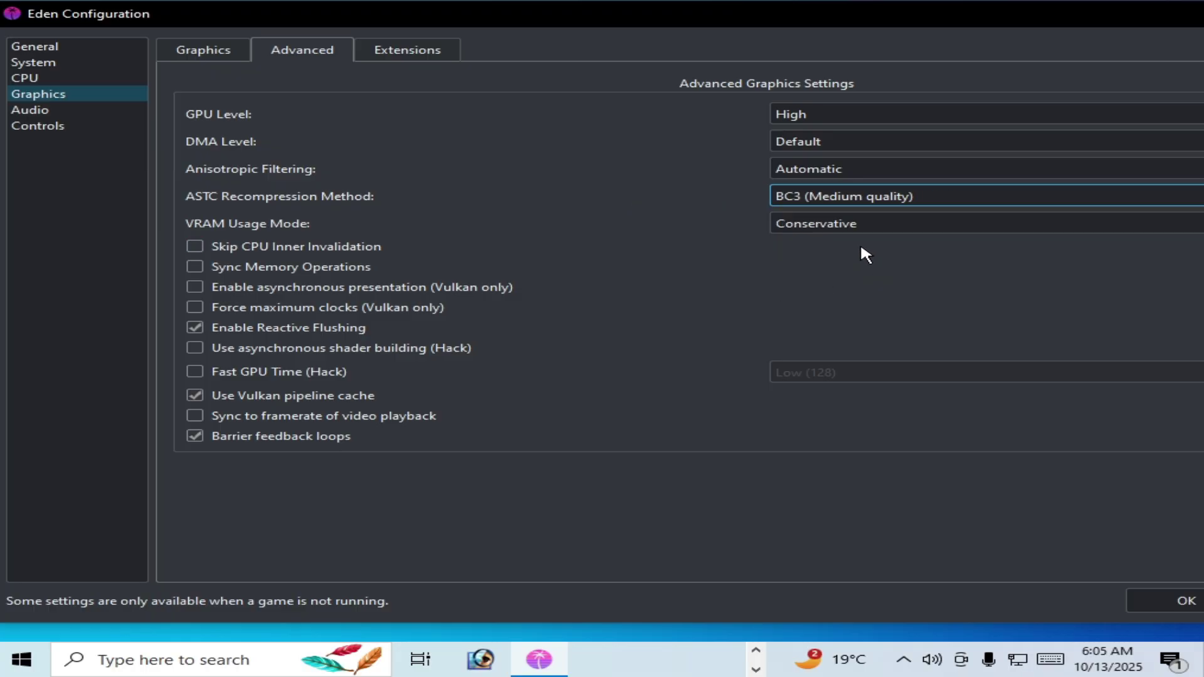
# Step: Enable asynchronous shader building (Hack), choose High as the GPU level, and save the configuration
pyautogui.click(196, 348)
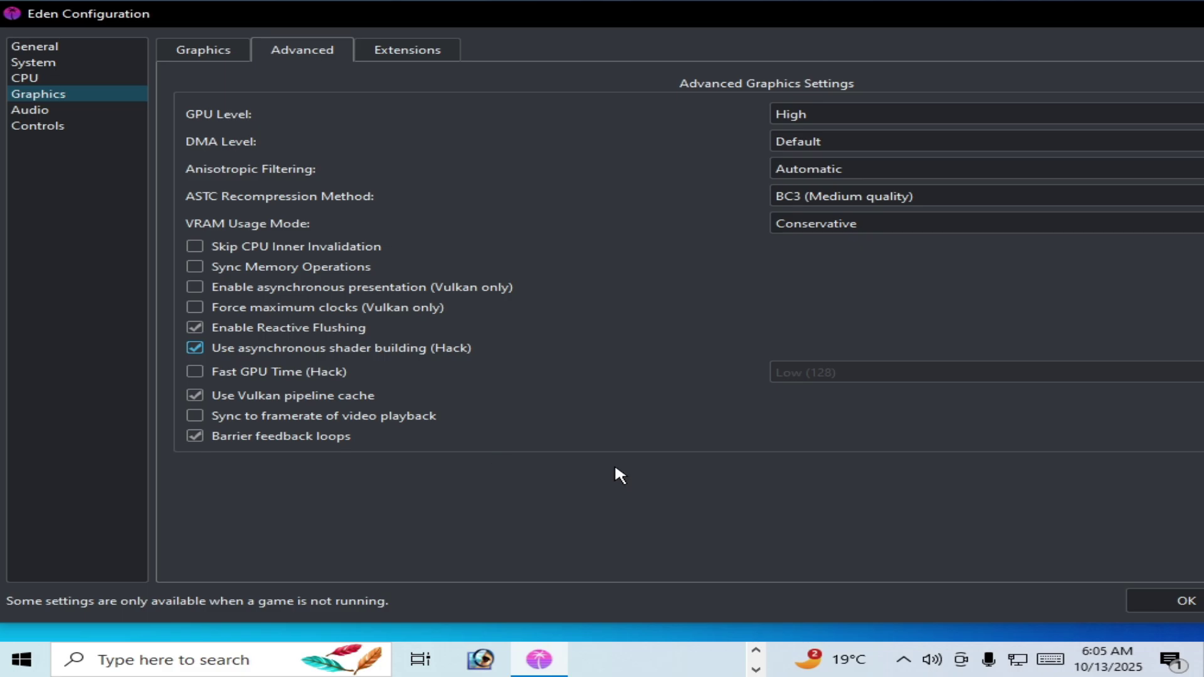
pyautogui.click(840, 113)
pyautogui.click(731, 148)
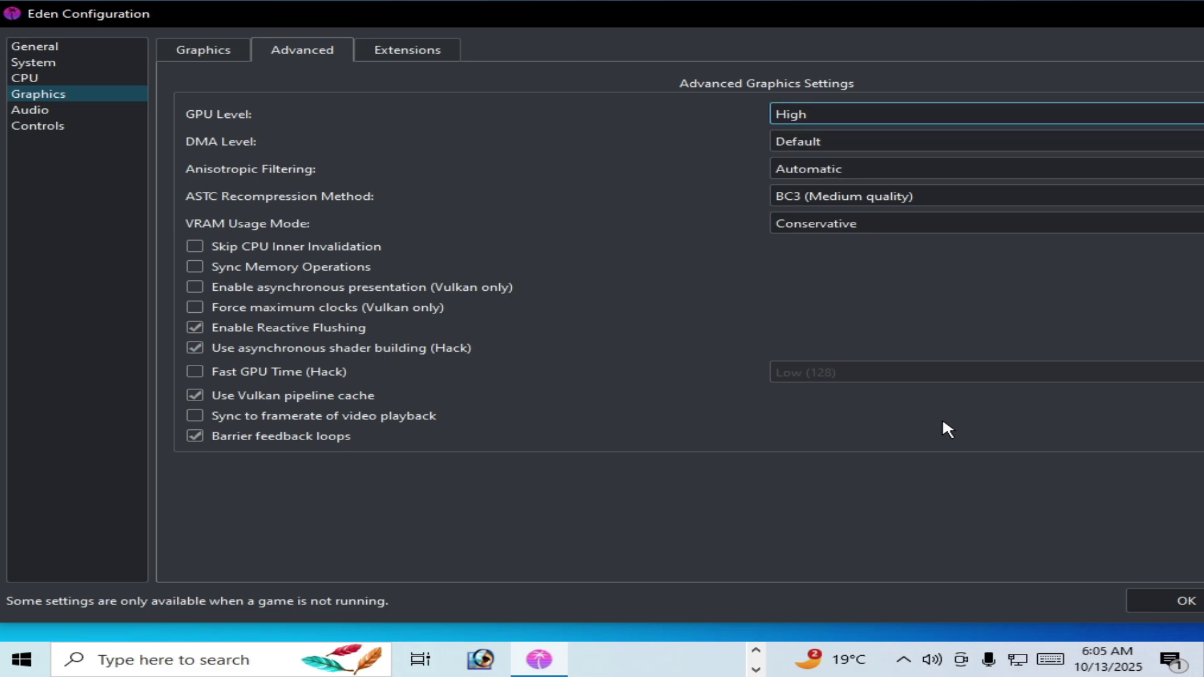
pyautogui.click(1144, 603)
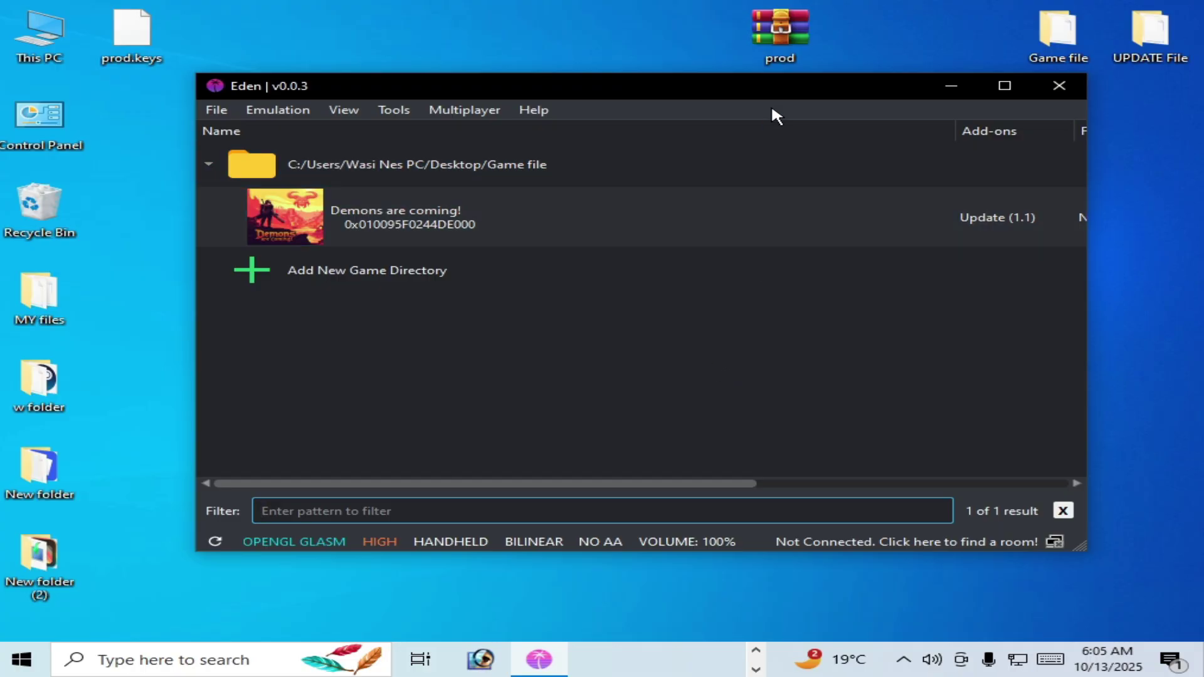
pyautogui.moveTo(776, 86); pyautogui.dragTo(627, 86)
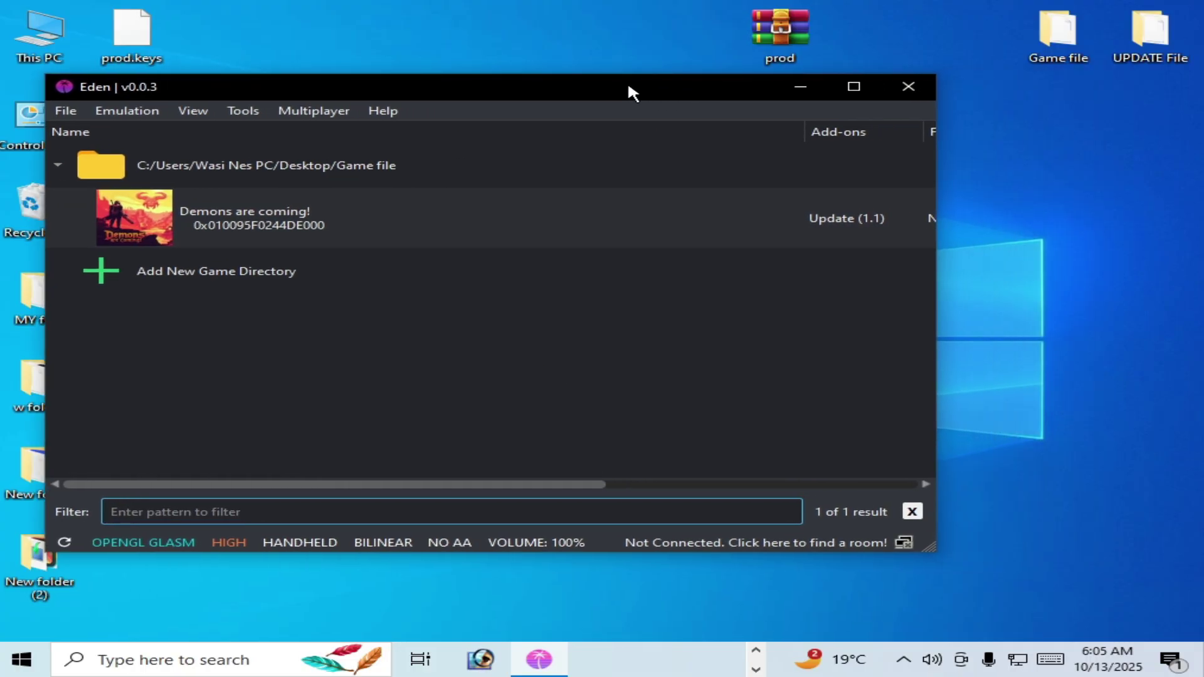
pyautogui.rightClick(1055, 352)
pyautogui.click(1025, 323)
pyautogui.rightClick(1024, 322)
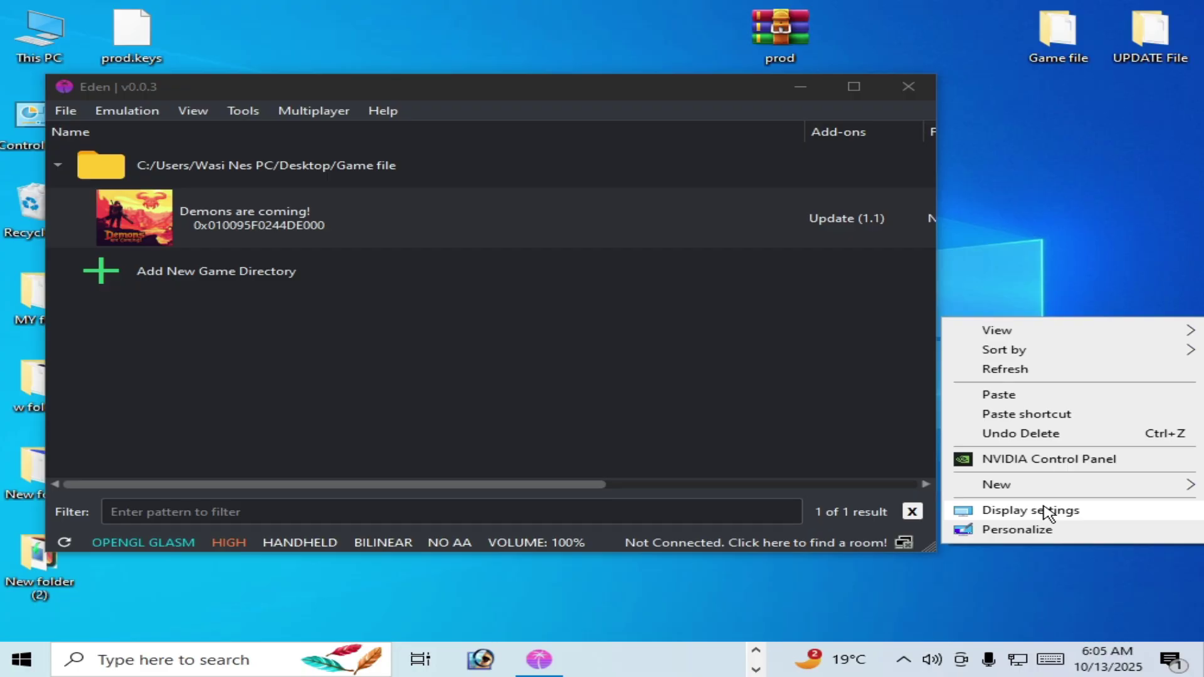
pyautogui.click(450, 373)
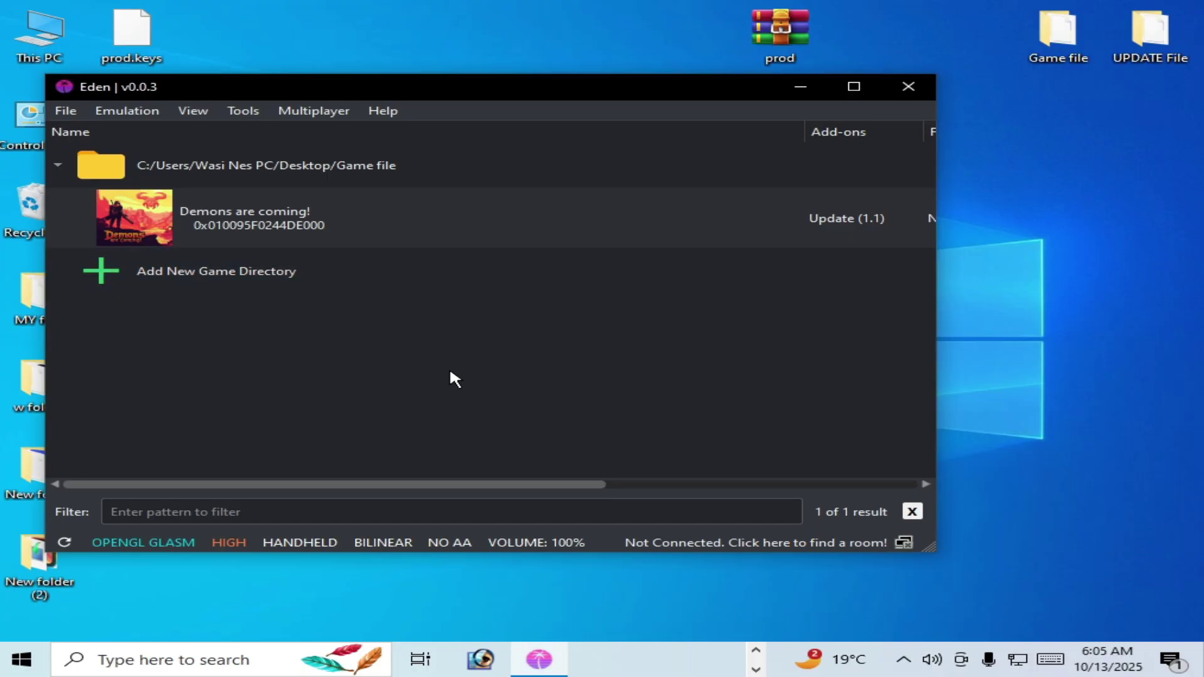
# Step: Set Eden's graphics API to Vulkan, check the available devices, and save the configuration
pyautogui.click(123, 111)
pyautogui.click(164, 213)
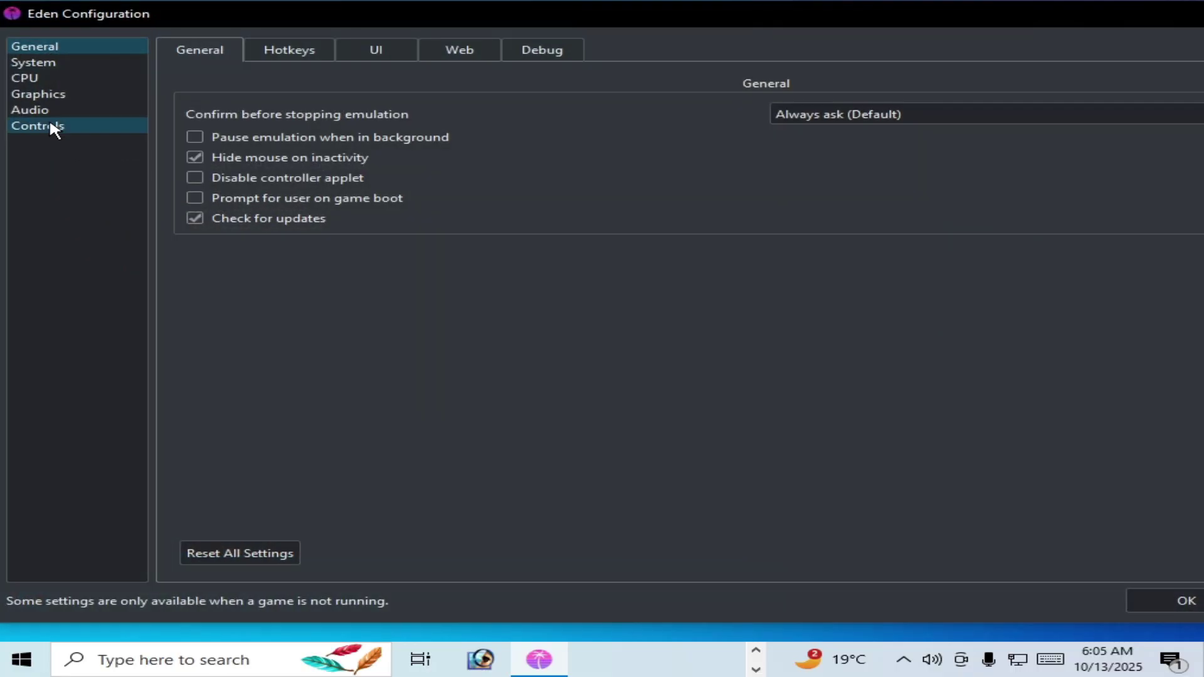
pyautogui.click(38, 95)
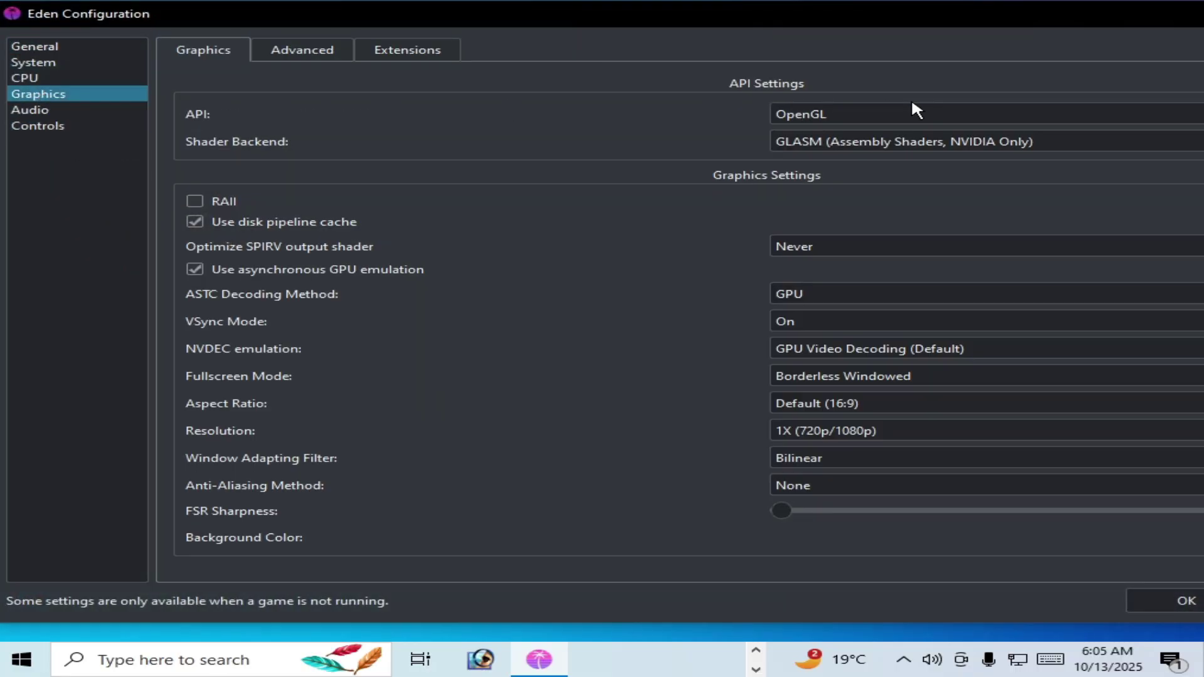
pyautogui.click(945, 114)
pyautogui.click(786, 148)
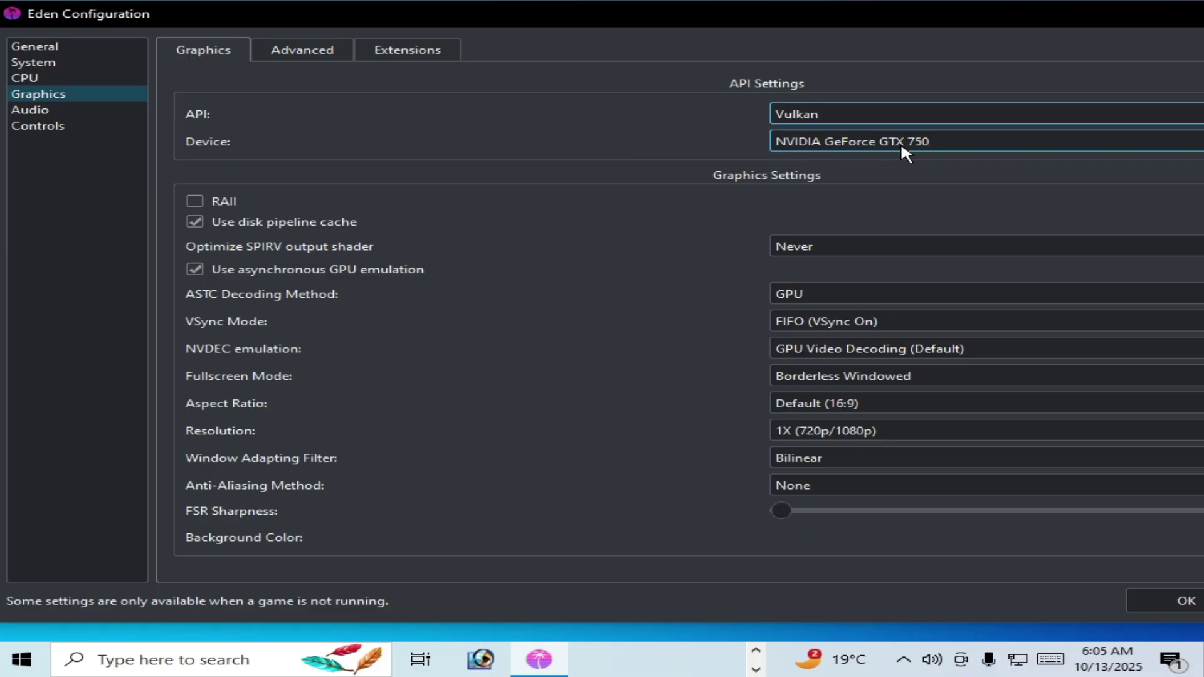
pyautogui.click(910, 140)
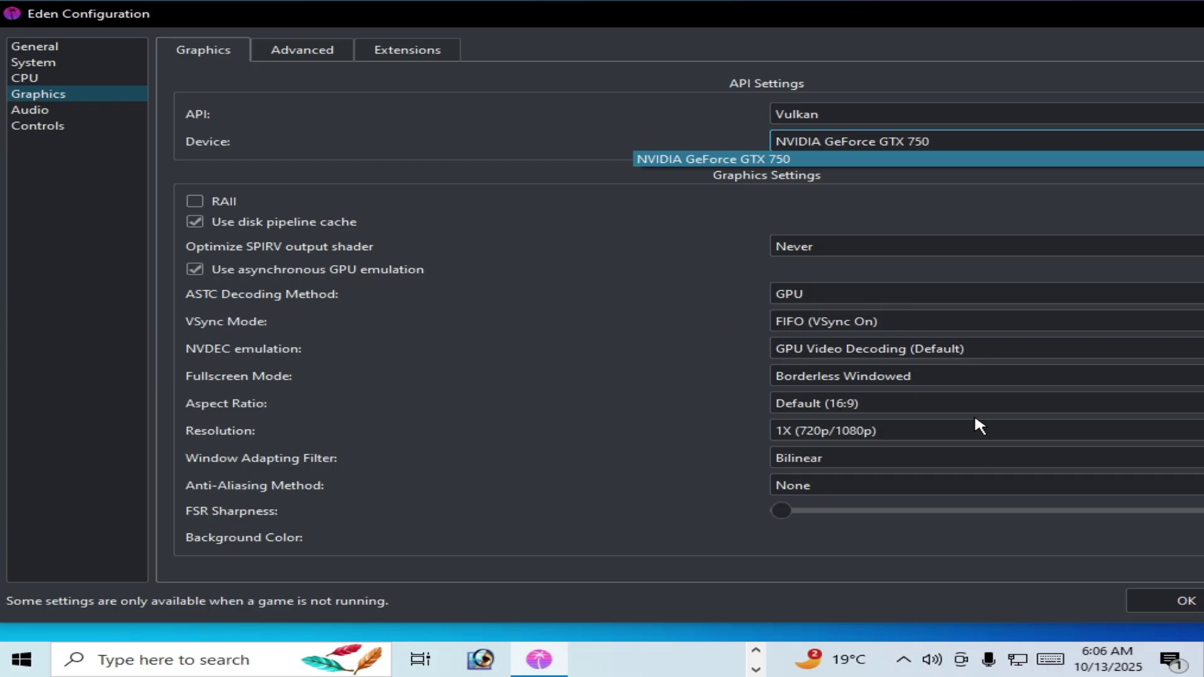
pyautogui.click(1167, 602)
# Step: Open the Windows graphics settings from the display settings and switch hardware-accelerated GPU scheduling off and back on
pyautogui.rightClick(1028, 366)
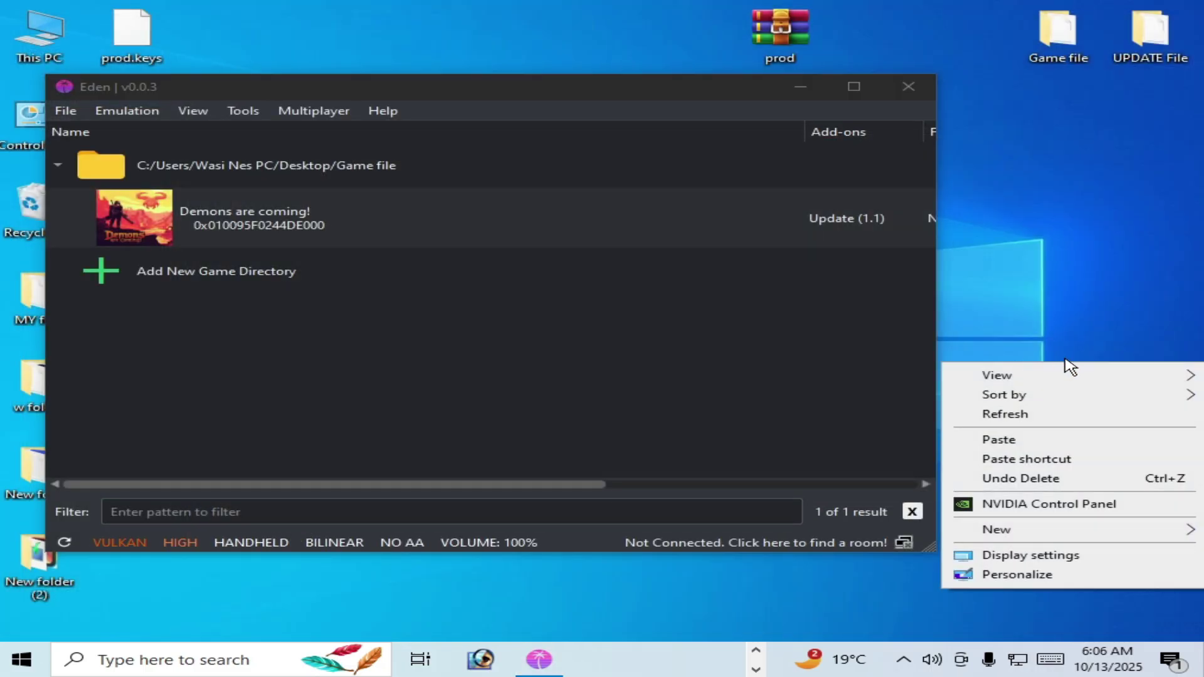
pyautogui.click(1053, 552)
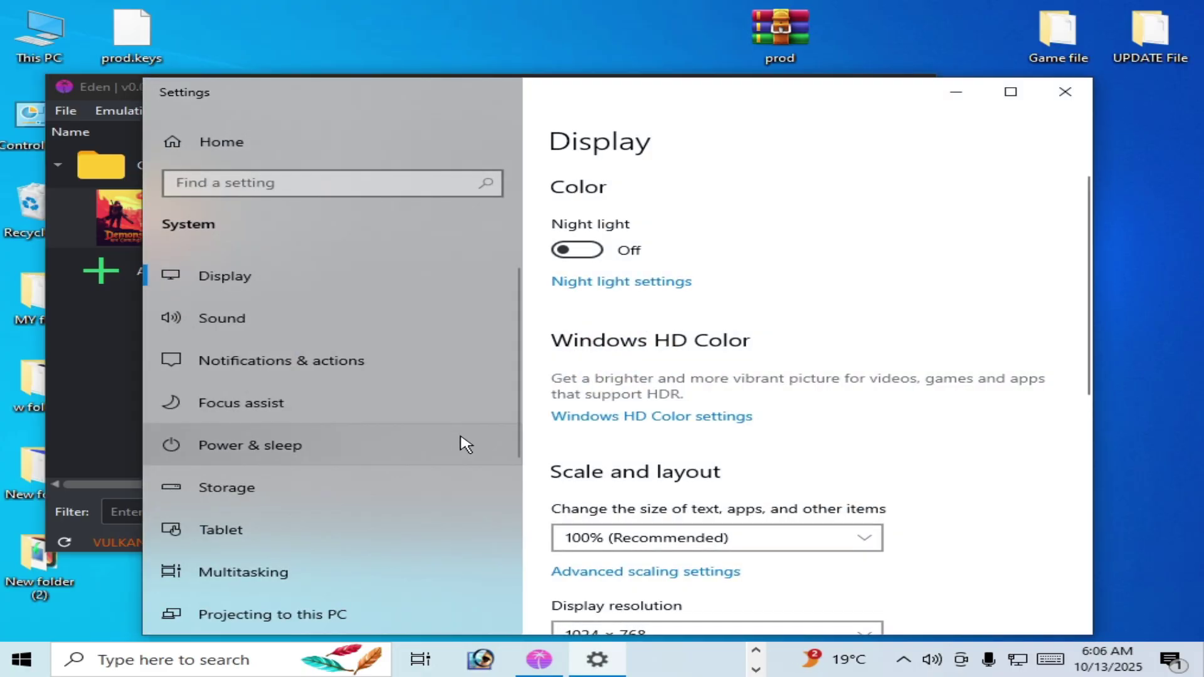
pyautogui.moveTo(1085, 287); pyautogui.dragTo(1084, 451)
pyautogui.click(646, 442)
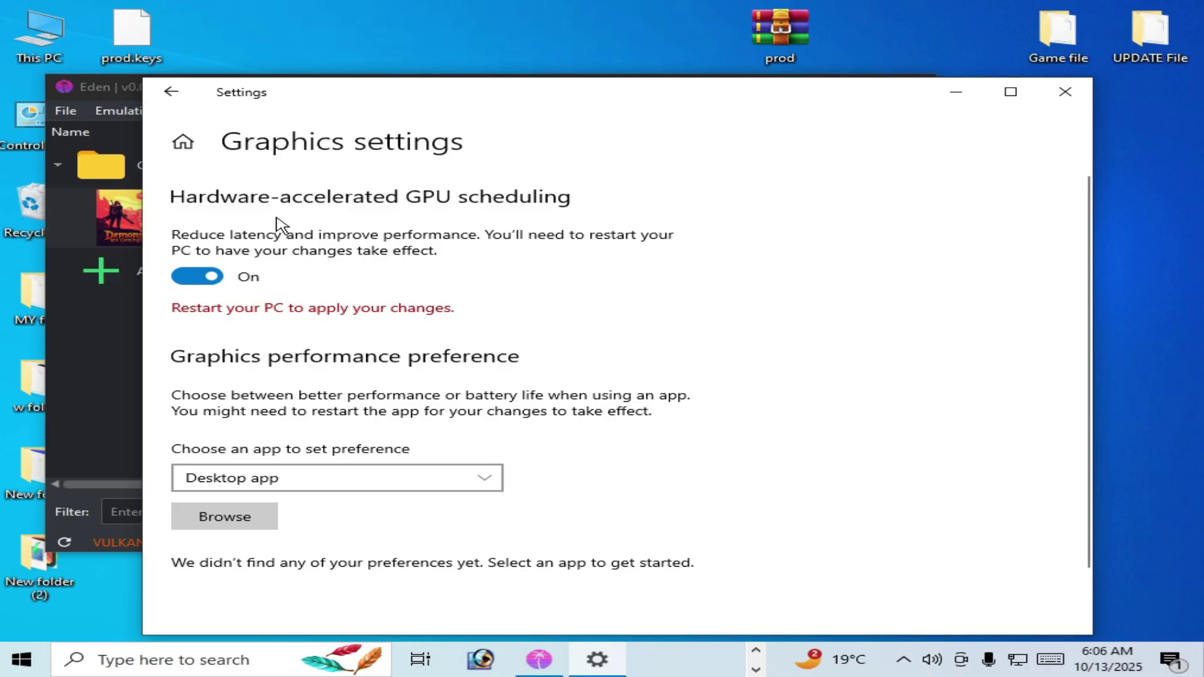
pyautogui.click(201, 283)
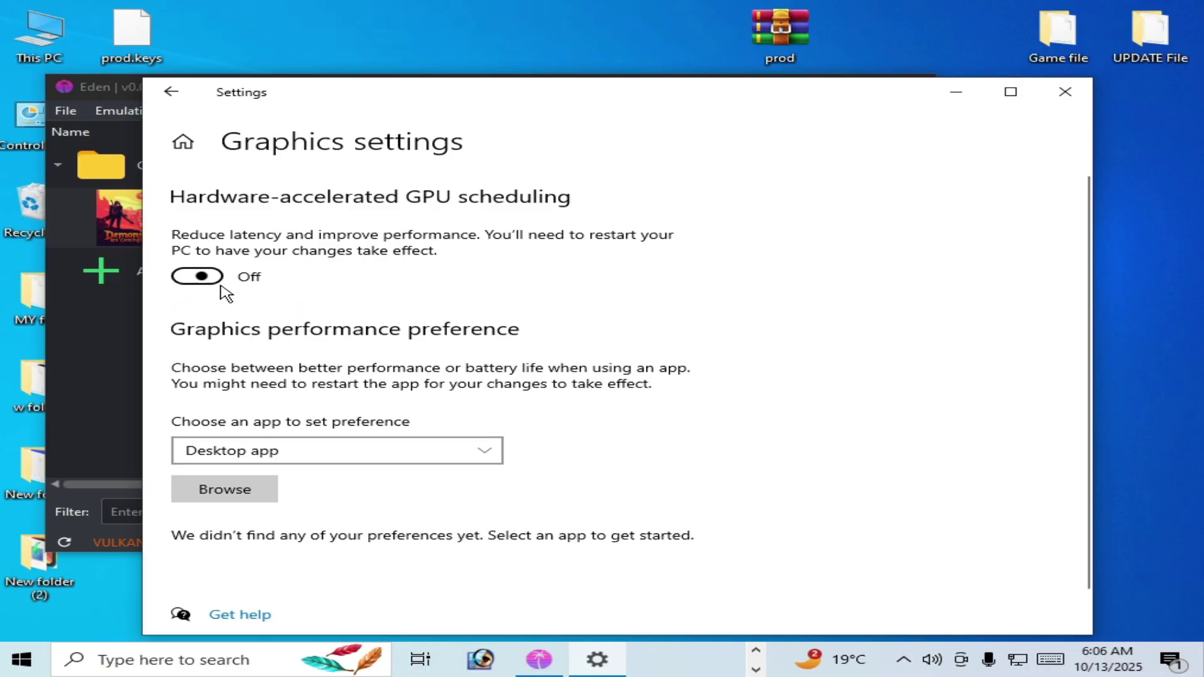
pyautogui.click(201, 282)
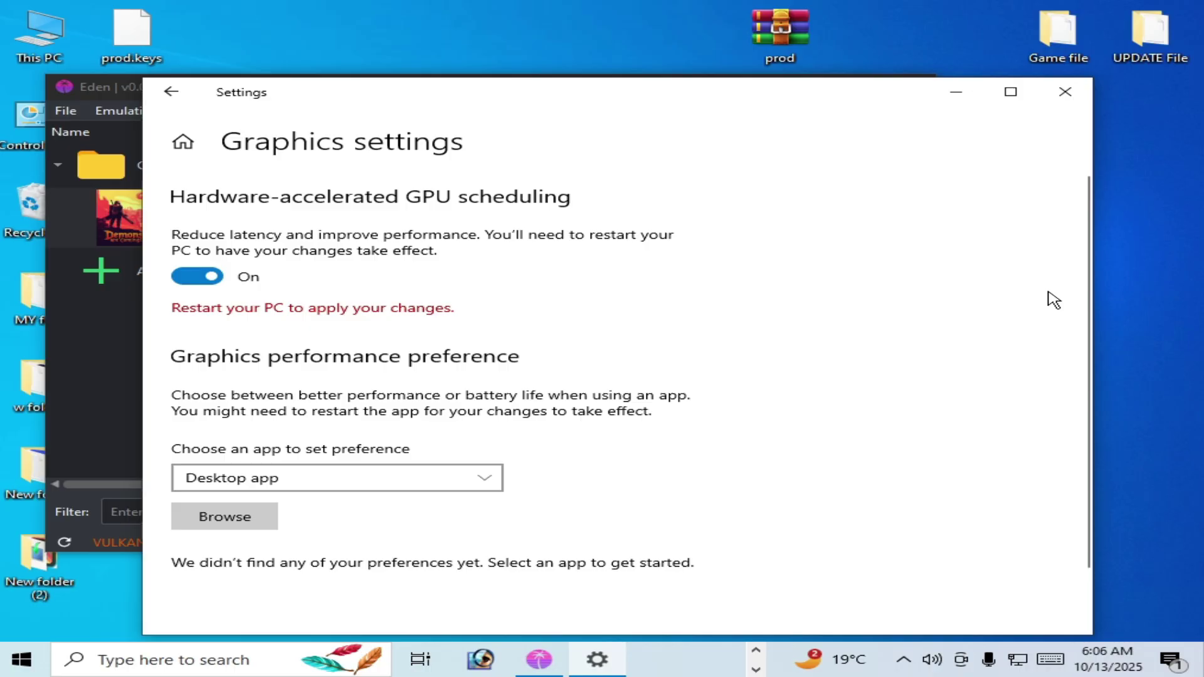
# Step: Add the eden application, located through its desktop shortcut, to the graphics performance preference list
pyautogui.moveTo(1088, 252); pyautogui.dragTo(1021, 408)
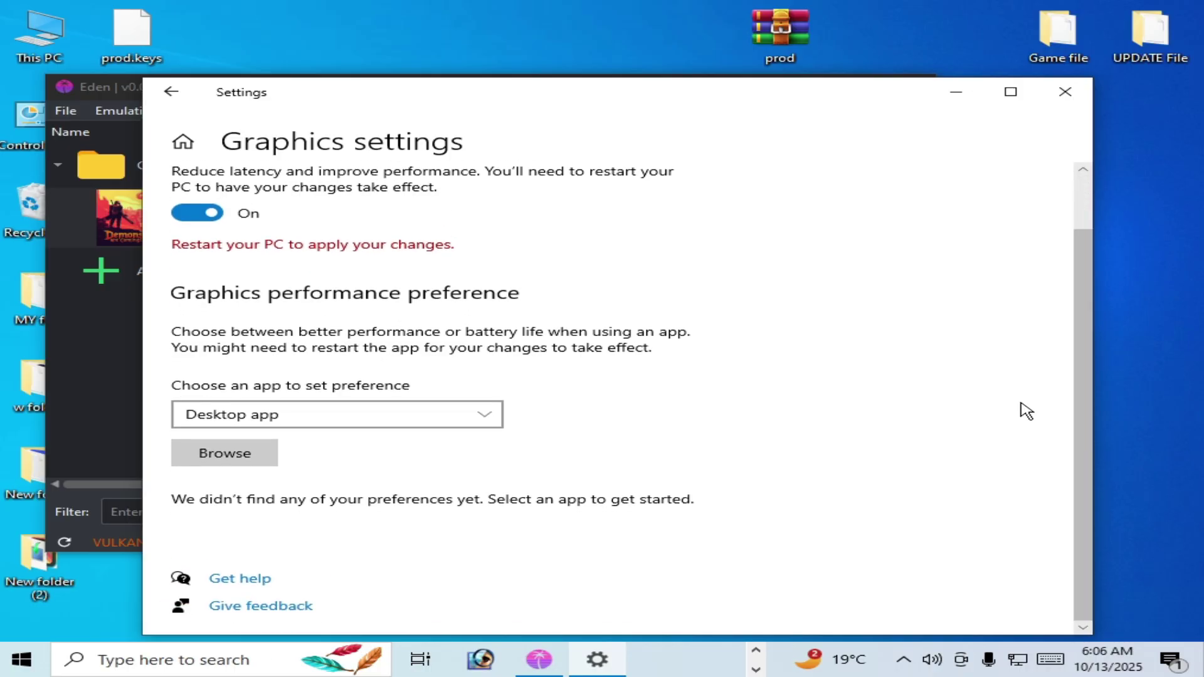
pyautogui.click(245, 455)
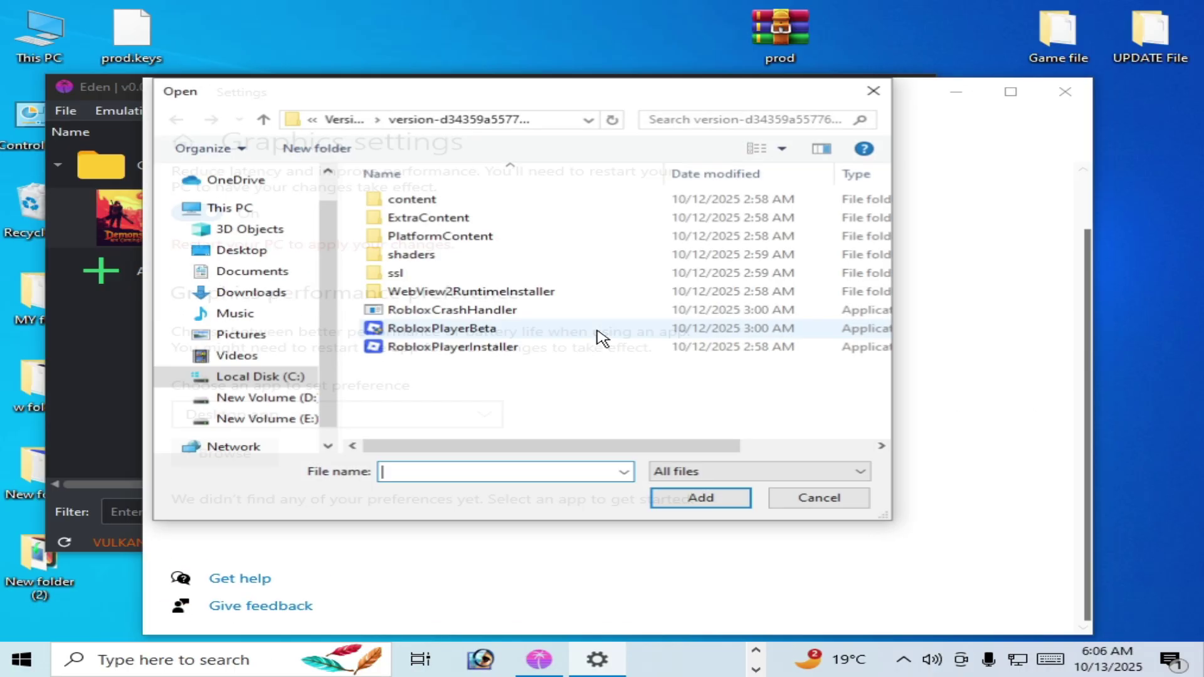
pyautogui.click(232, 252)
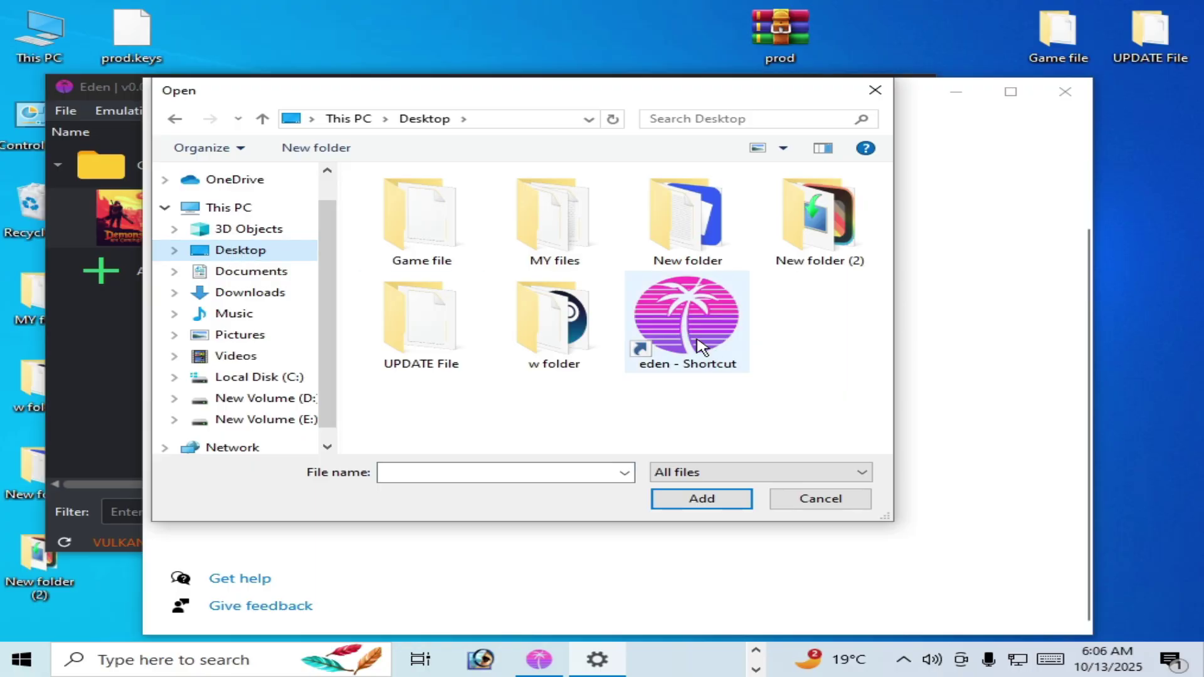
pyautogui.click(668, 319)
pyautogui.rightClick(655, 317)
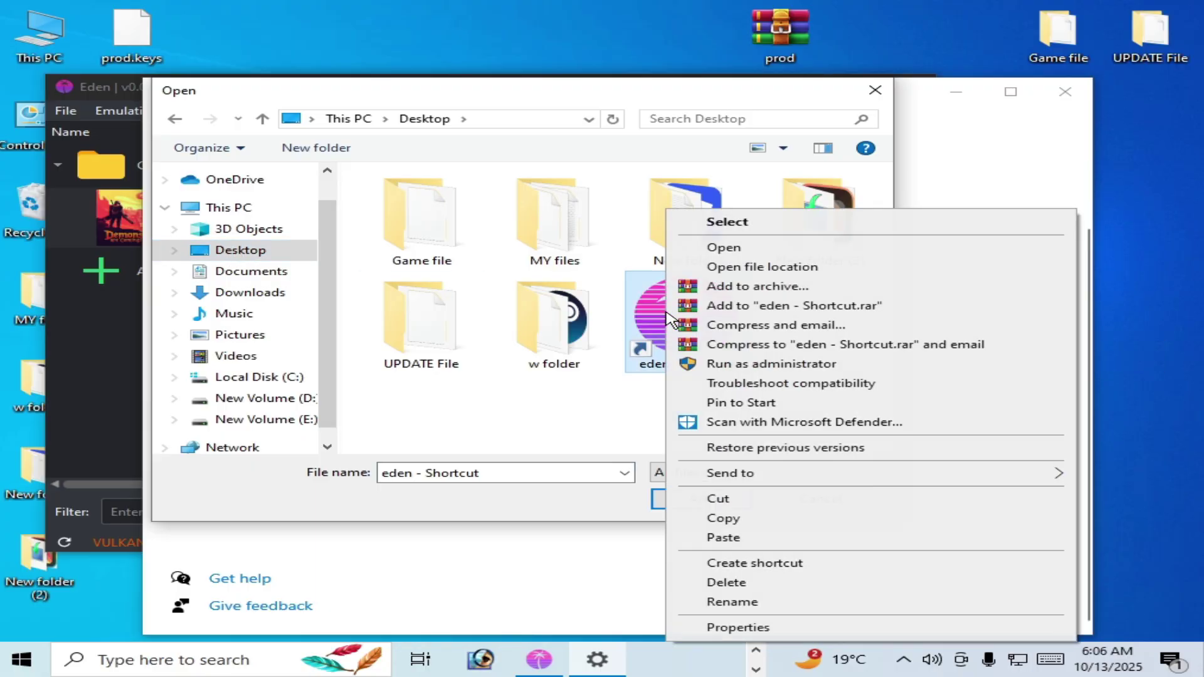
pyautogui.click(724, 268)
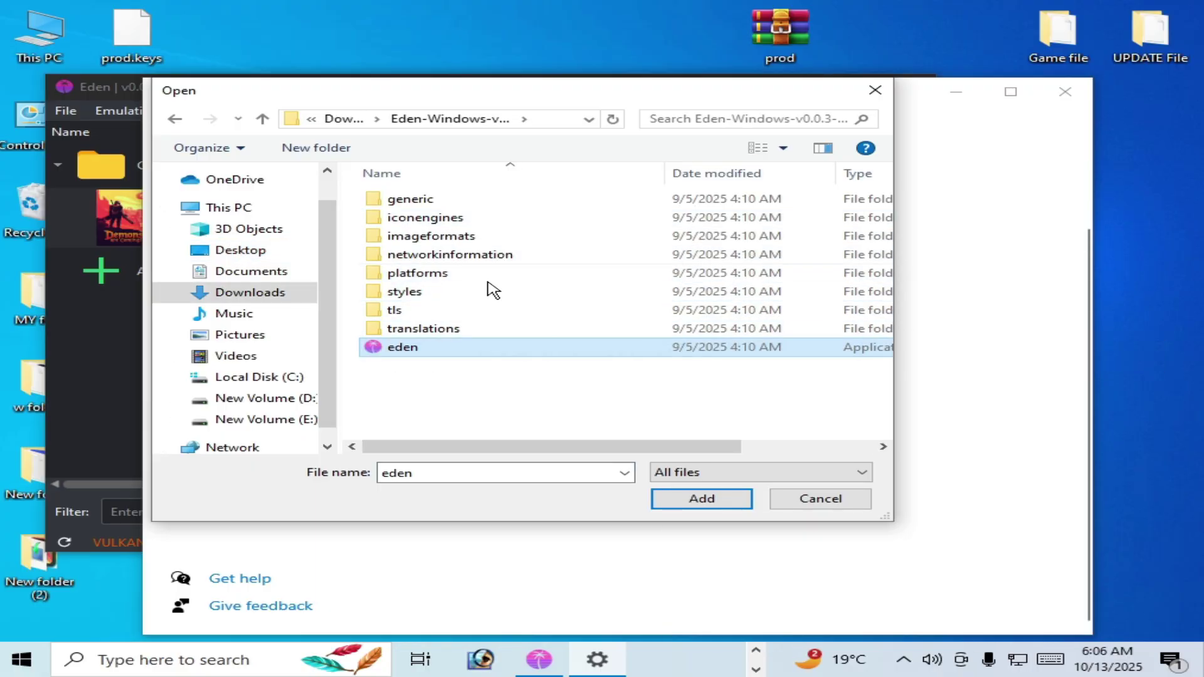
pyautogui.moveTo(546, 446)
pyautogui.mouseDown()
pyautogui.moveTo(626, 447)
pyautogui.moveTo(543, 447)
pyautogui.mouseUp()
pyautogui.click(702, 500)
# Step: Set eden's graphics preference to High performance, save it, and close Settings
pyautogui.click(464, 503)
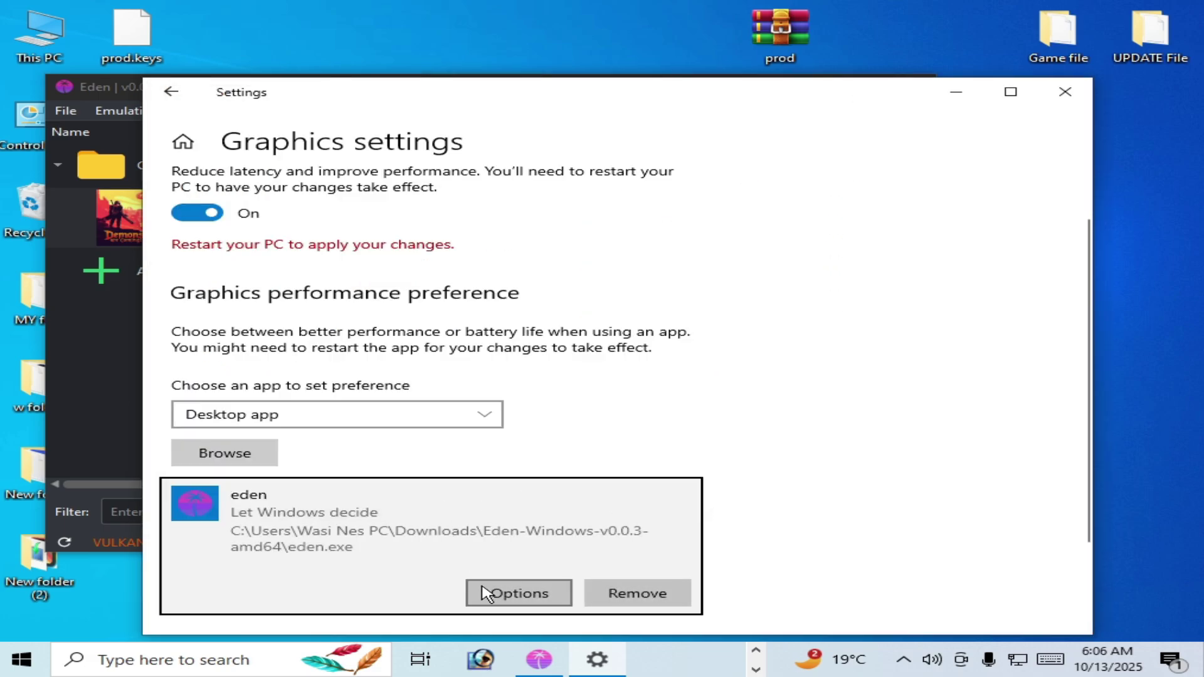
pyautogui.click(492, 591)
pyautogui.click(419, 397)
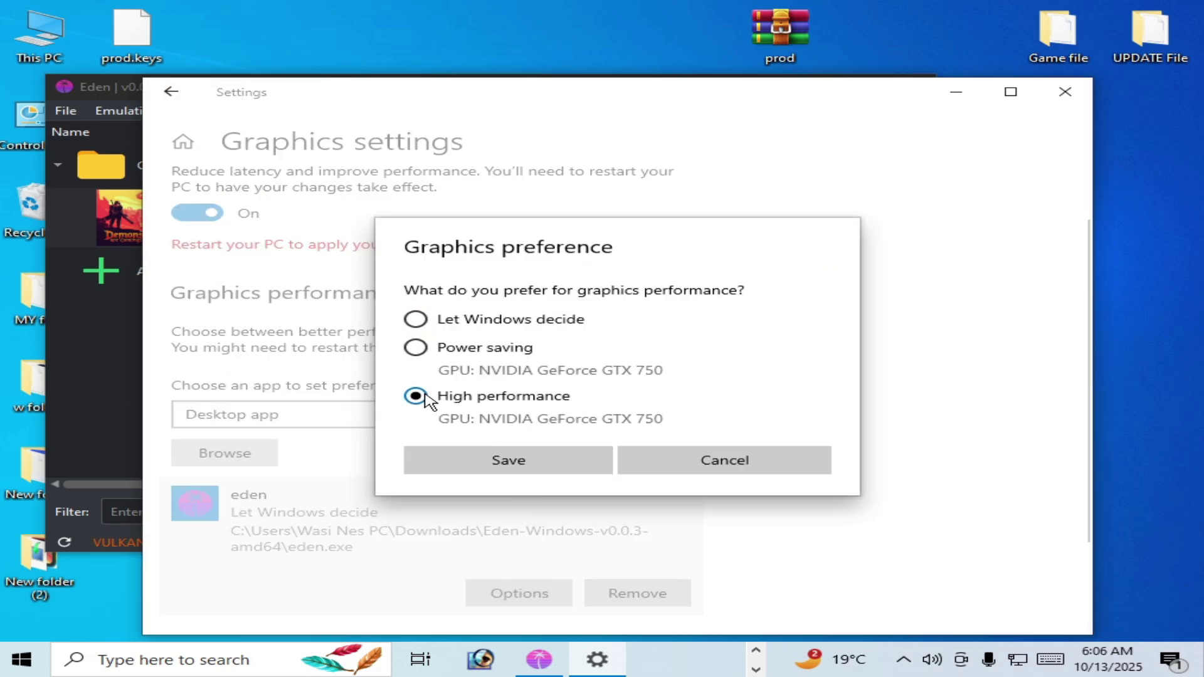
pyautogui.click(462, 461)
pyautogui.click(1064, 91)
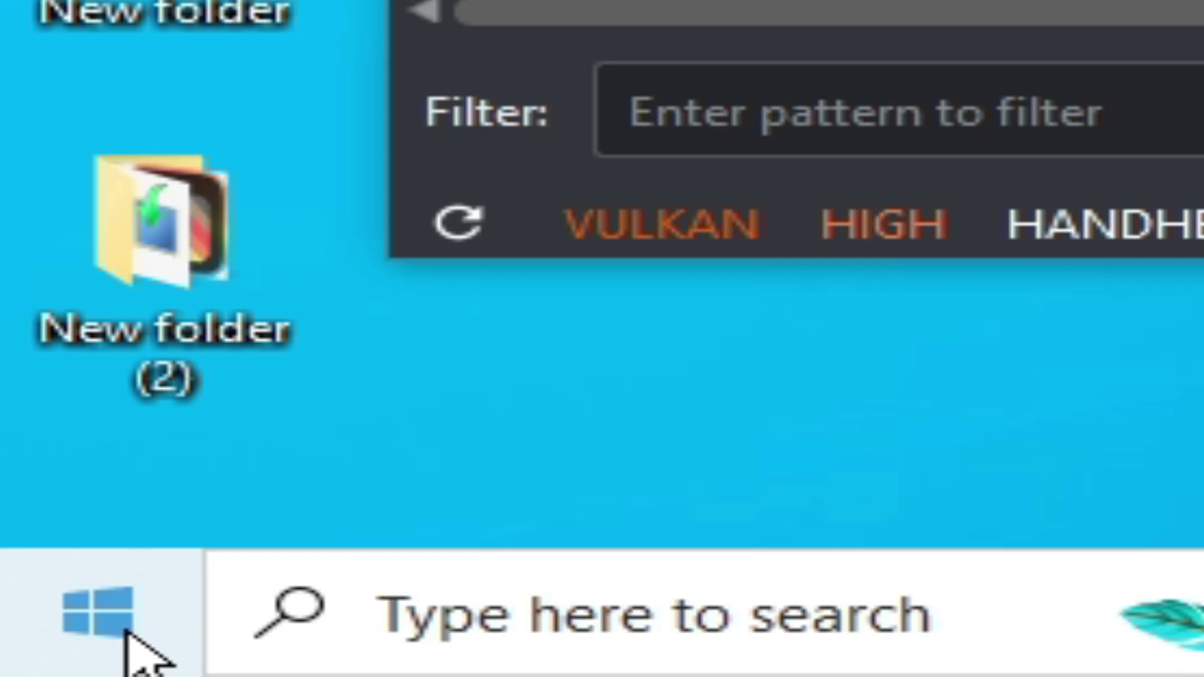
# Step: Restart the PC and try to launch Demons are coming! from Eden's game list
pyautogui.click(30, 661)
pyautogui.click(126, 502)
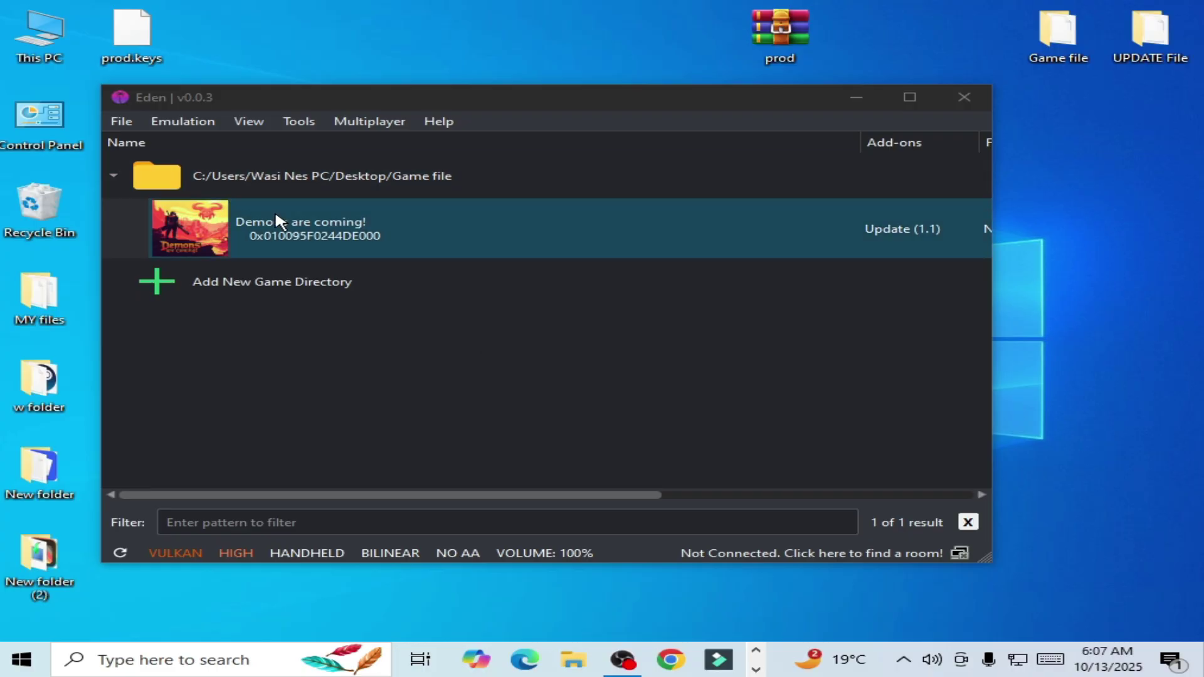
pyautogui.rightClick(299, 224)
pyautogui.click(351, 268)
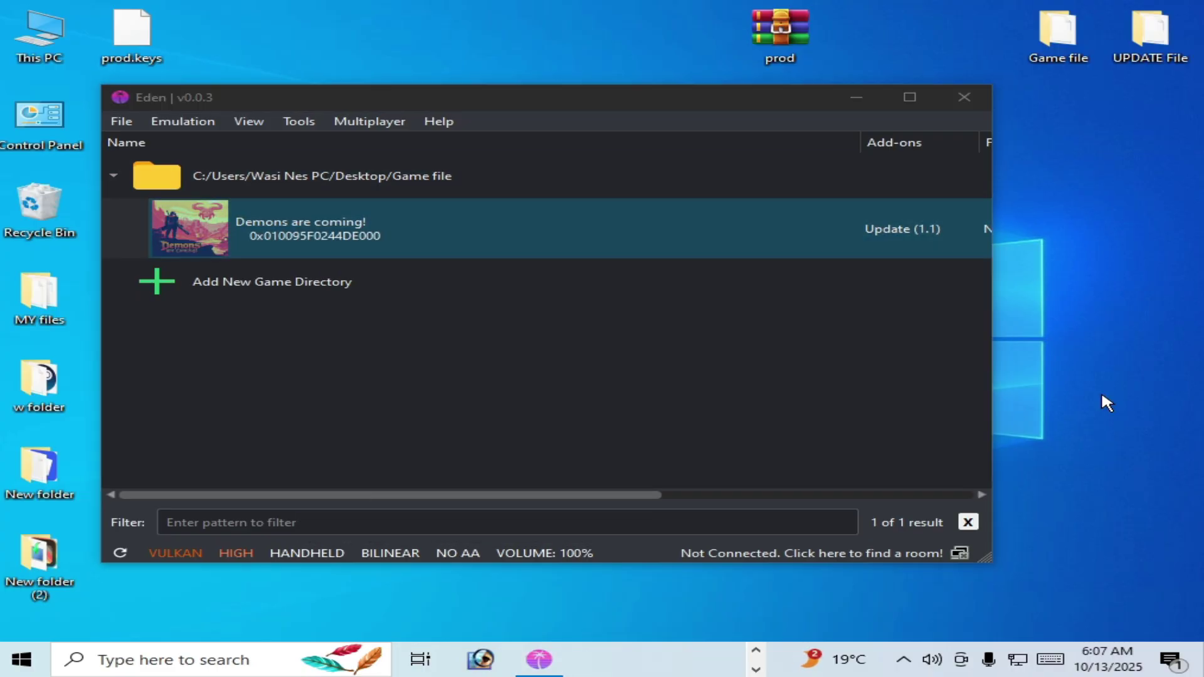
# Step: Open the NVIDIA Control Panel from the desktop, restore the default 3D settings and apply them
pyautogui.rightClick(1061, 332)
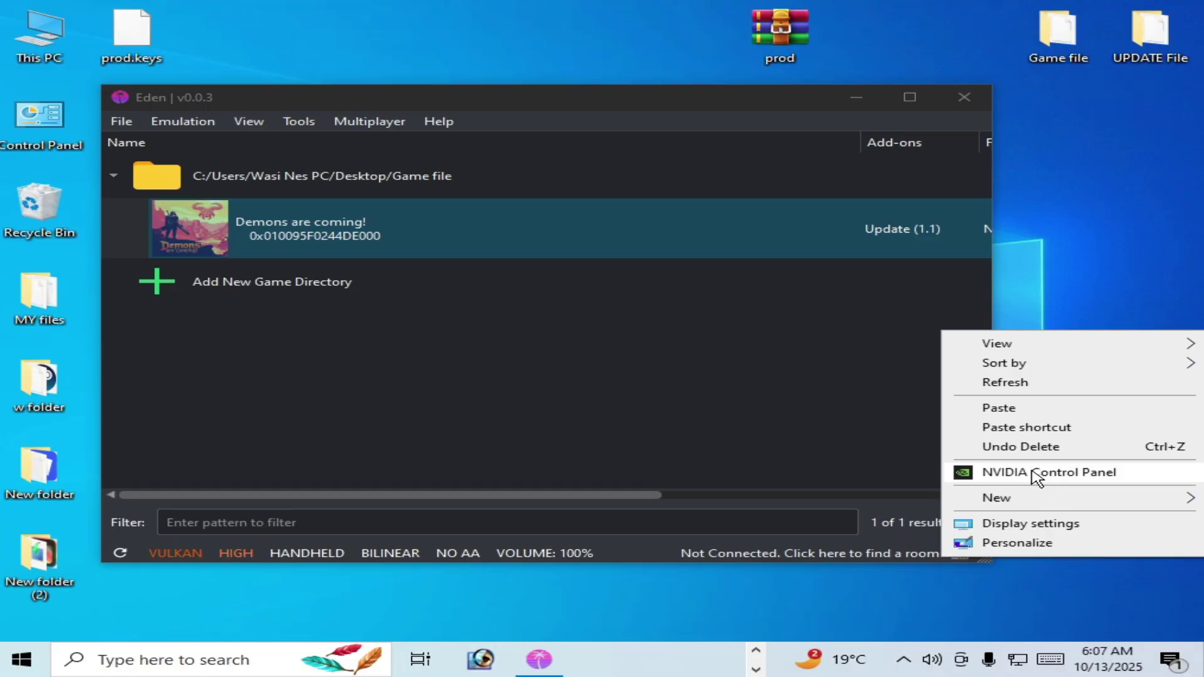
pyautogui.click(1036, 475)
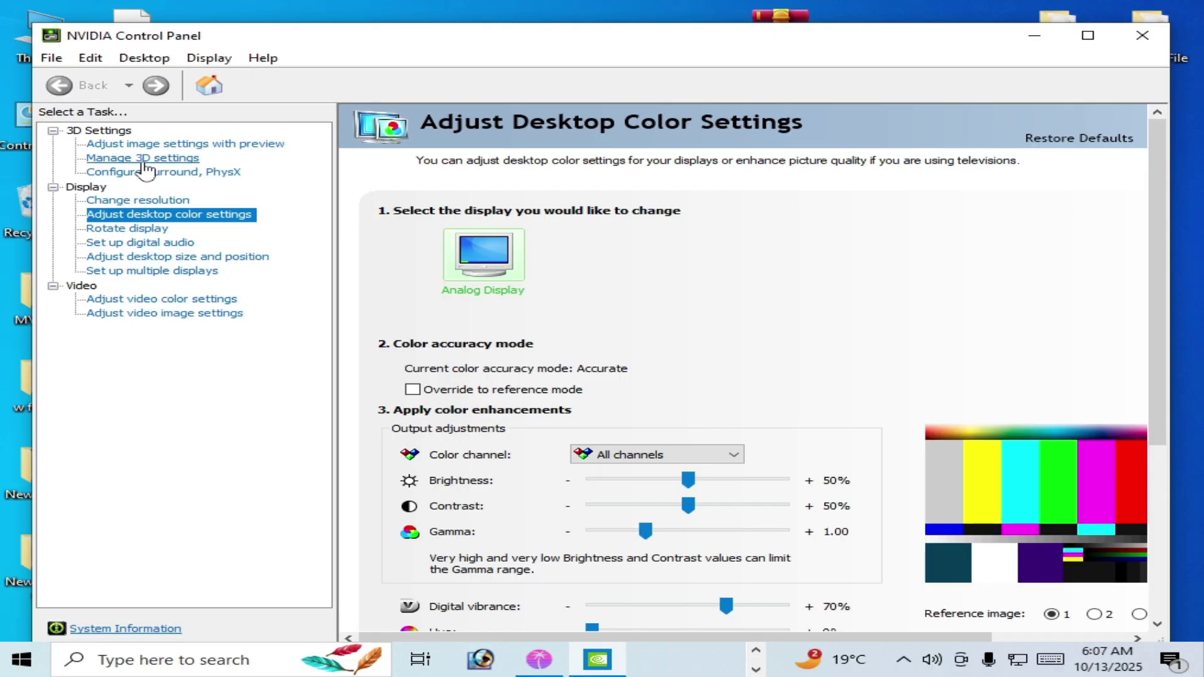
pyautogui.click(143, 160)
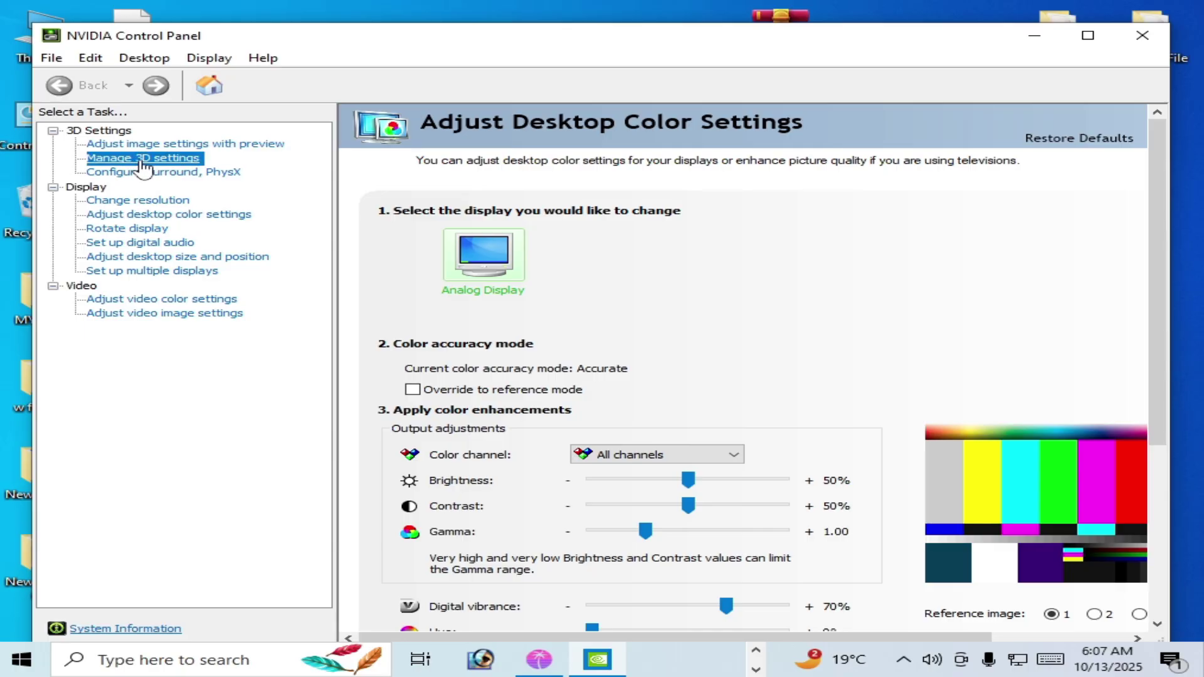
pyautogui.click(1079, 139)
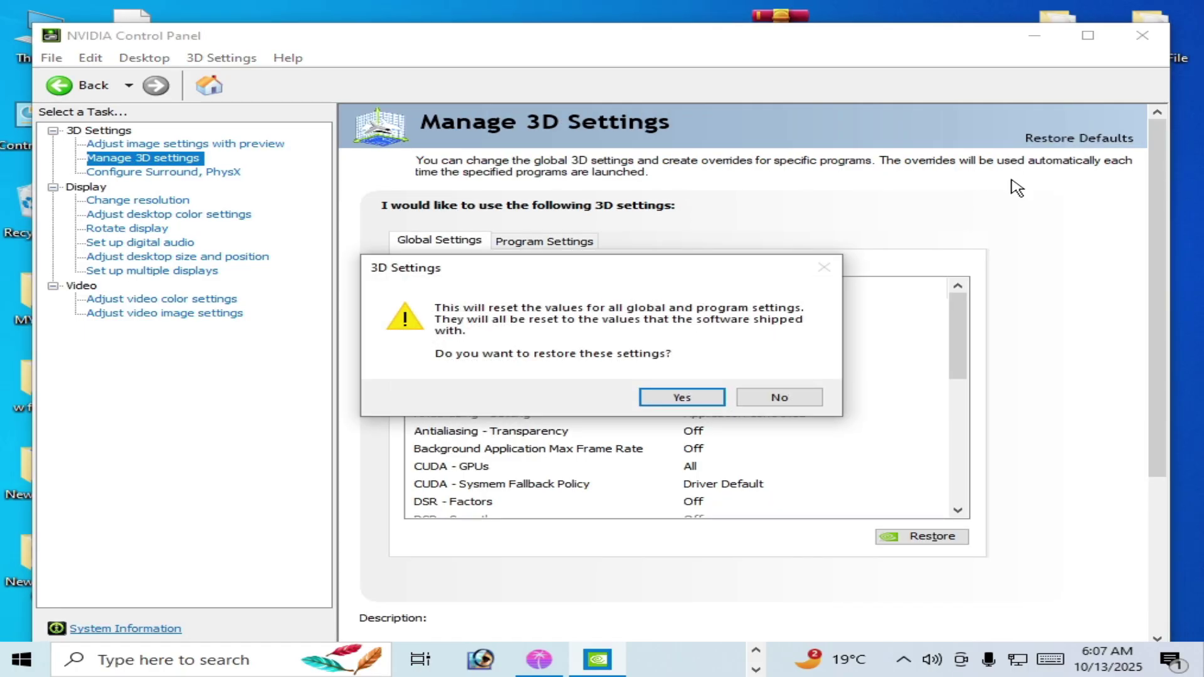
pyautogui.click(680, 399)
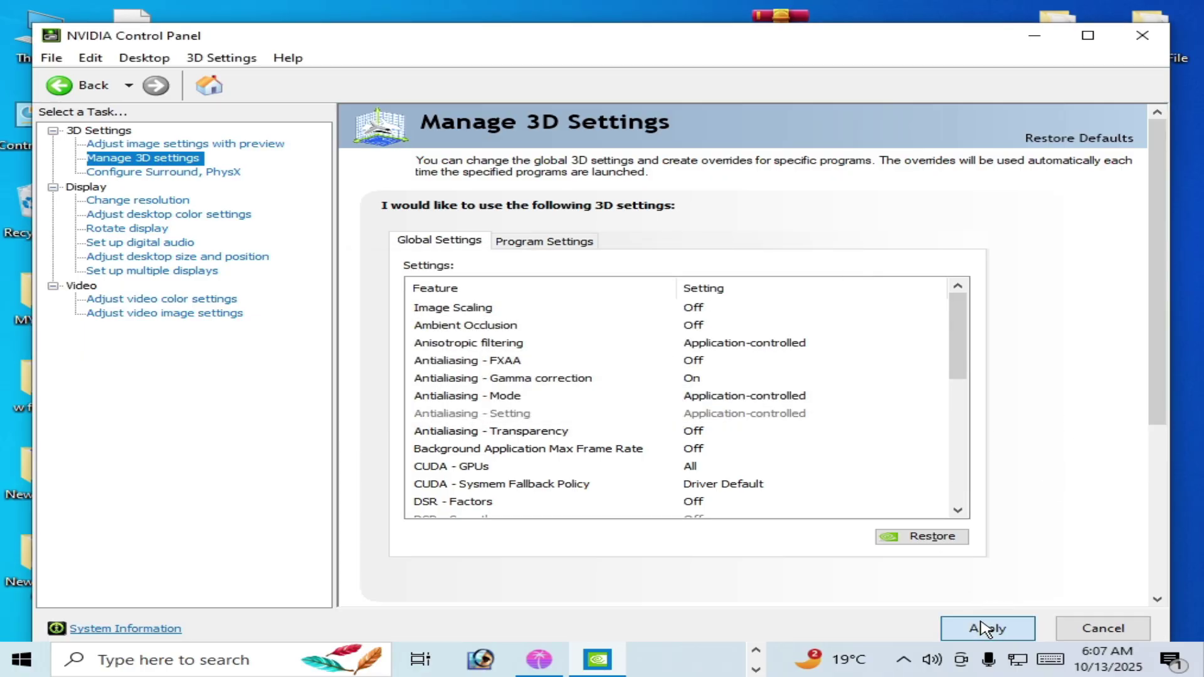
pyautogui.click(985, 628)
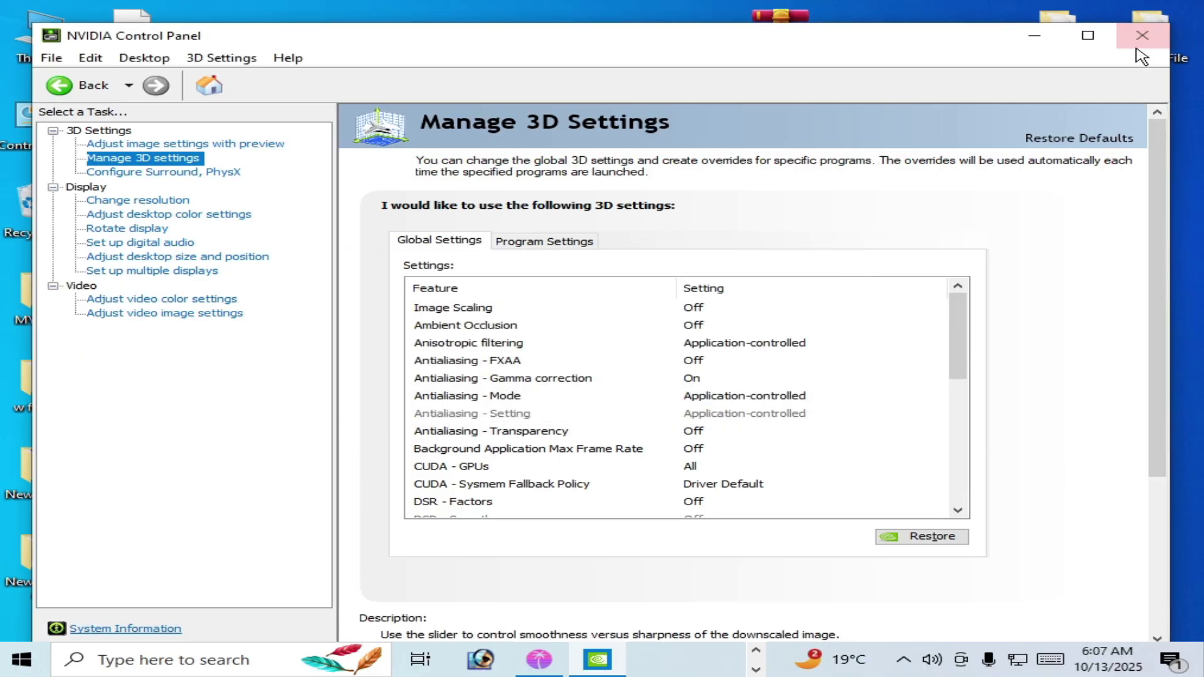
# Step: Set the image preference to Performance, choose Use the advanced 3D image settings, apply it, and close NVIDIA Control Panel and Eden
pyautogui.click(250, 145)
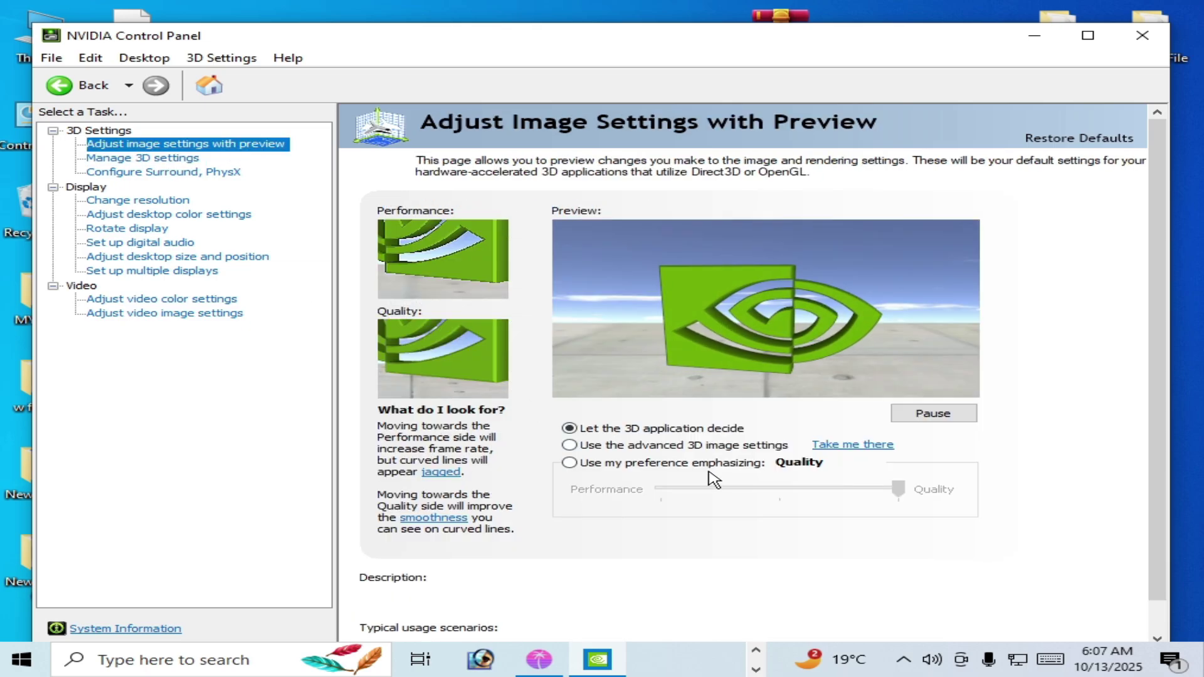
pyautogui.click(779, 495)
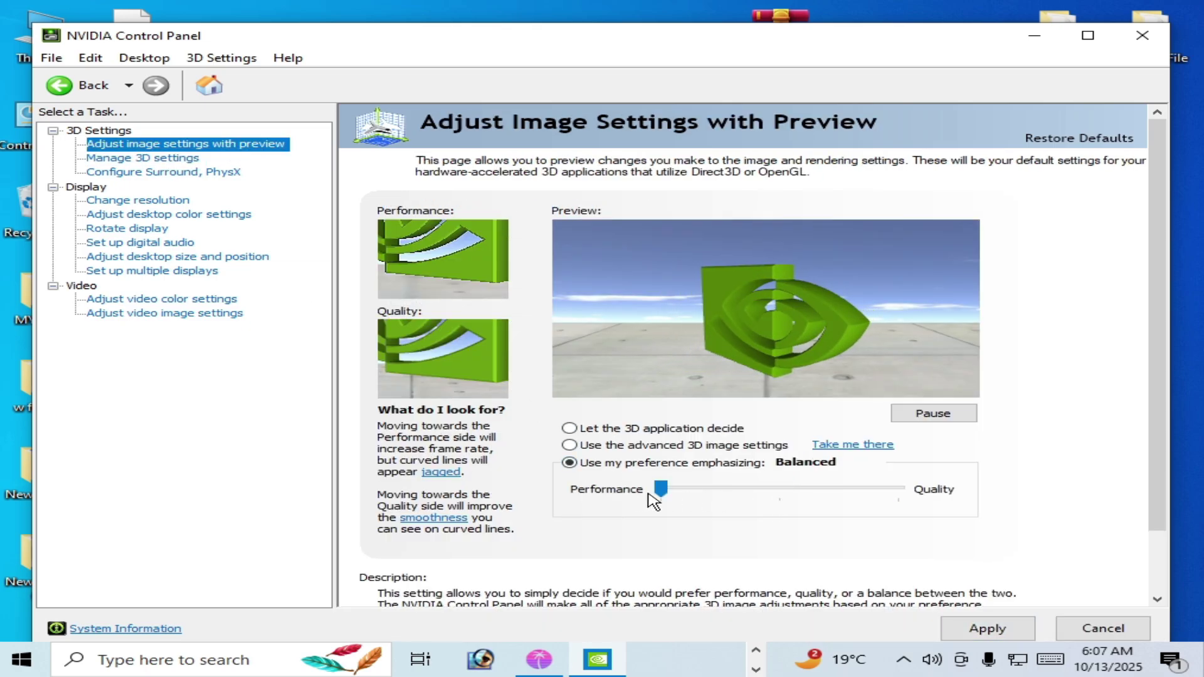
pyautogui.click(661, 493)
pyautogui.click(571, 444)
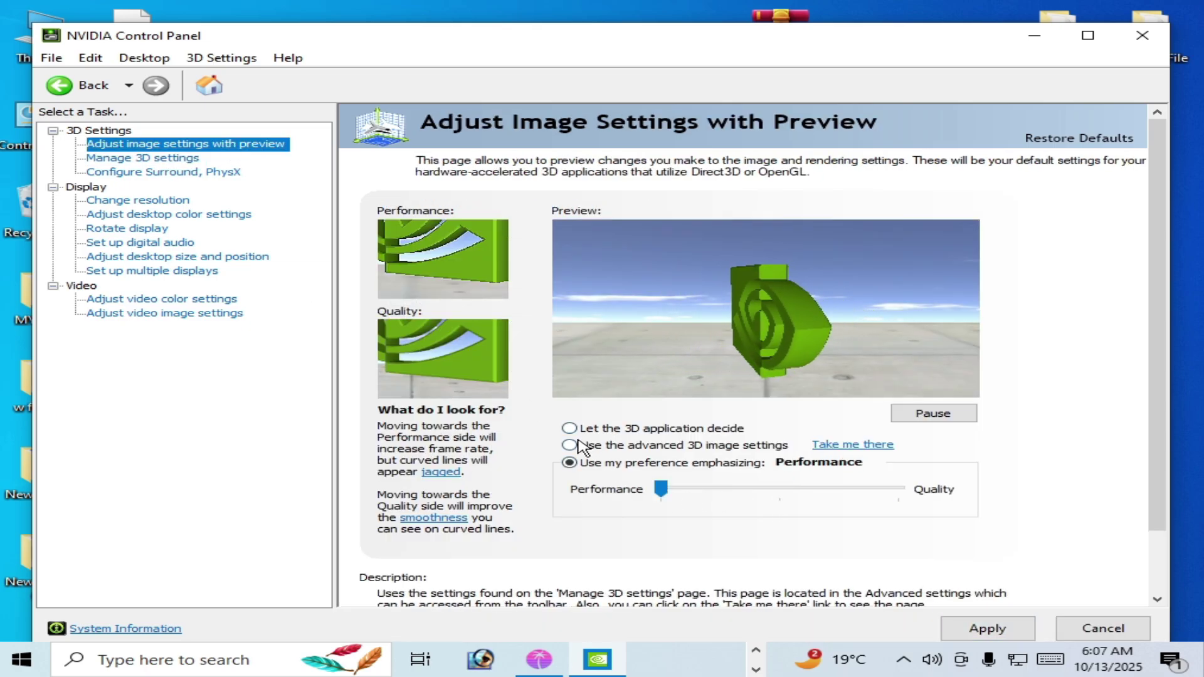
pyautogui.click(959, 627)
pyautogui.click(1142, 35)
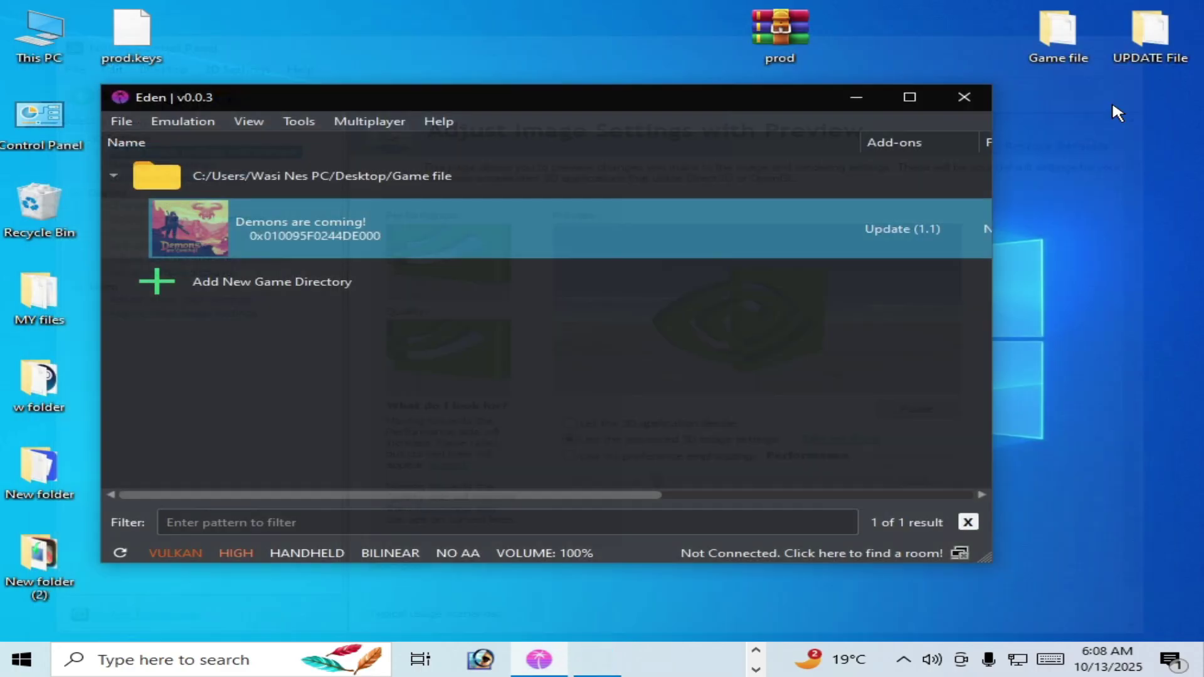
pyautogui.click(949, 94)
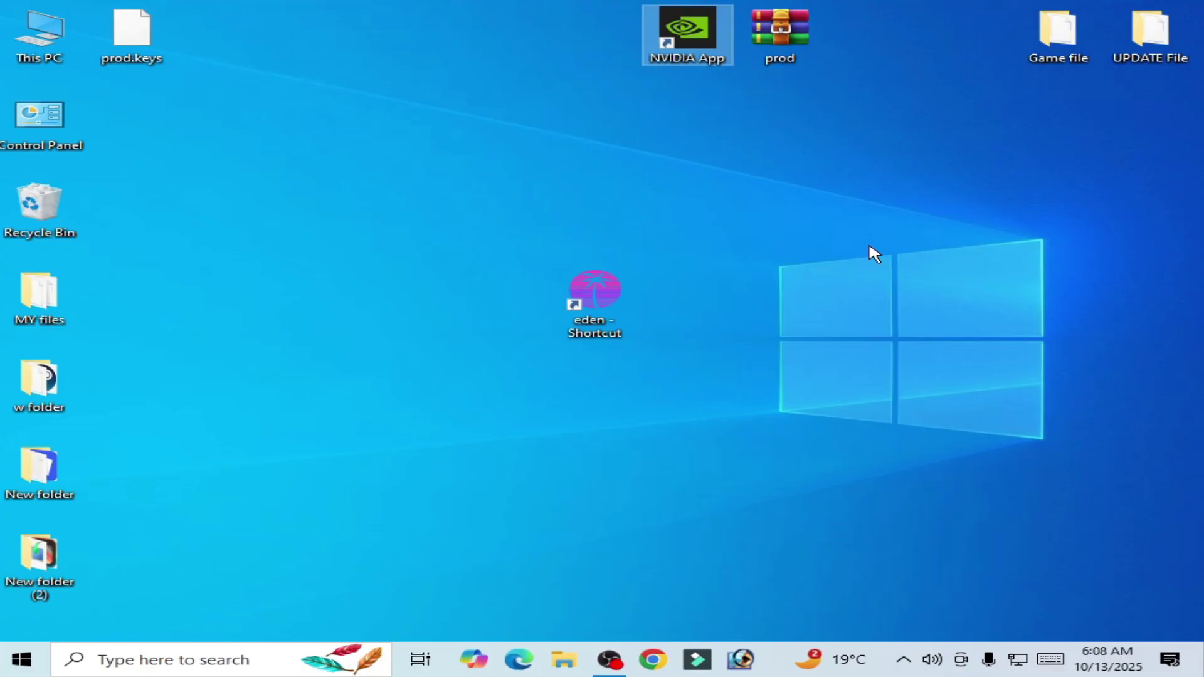
# Step: Move the NVIDIA App shortcut below the prod archive on the desktop and open the app
pyautogui.moveTo(687, 35); pyautogui.dragTo(775, 217)
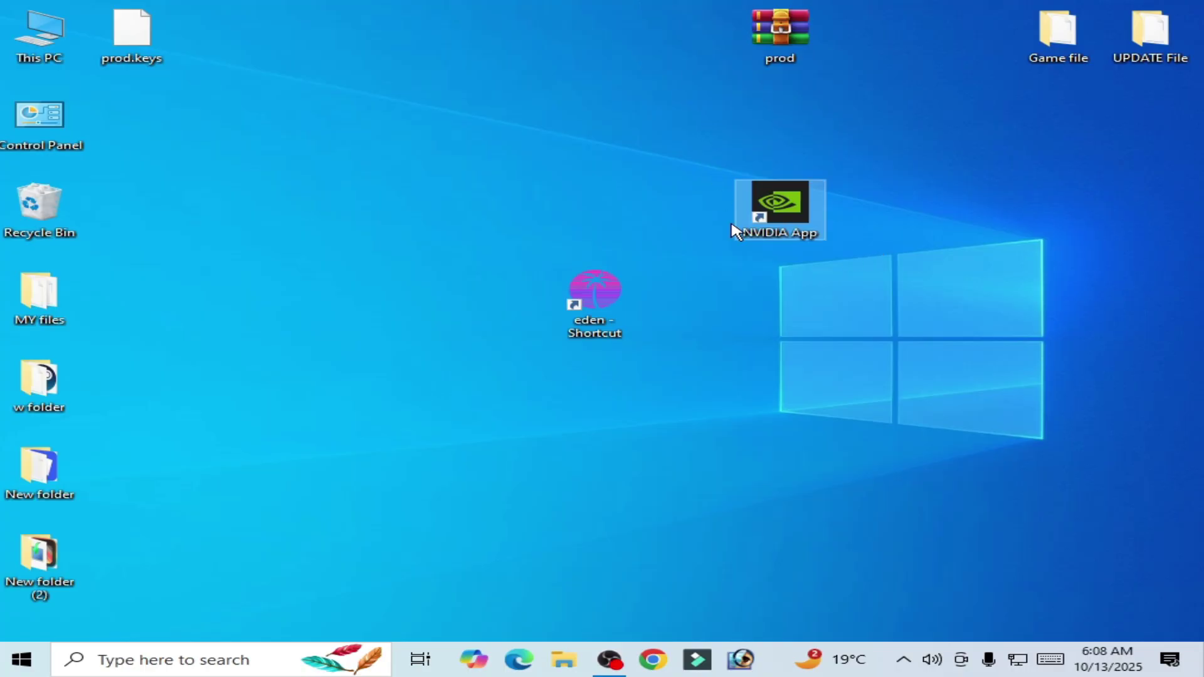
pyautogui.rightClick(777, 221)
pyautogui.click(818, 225)
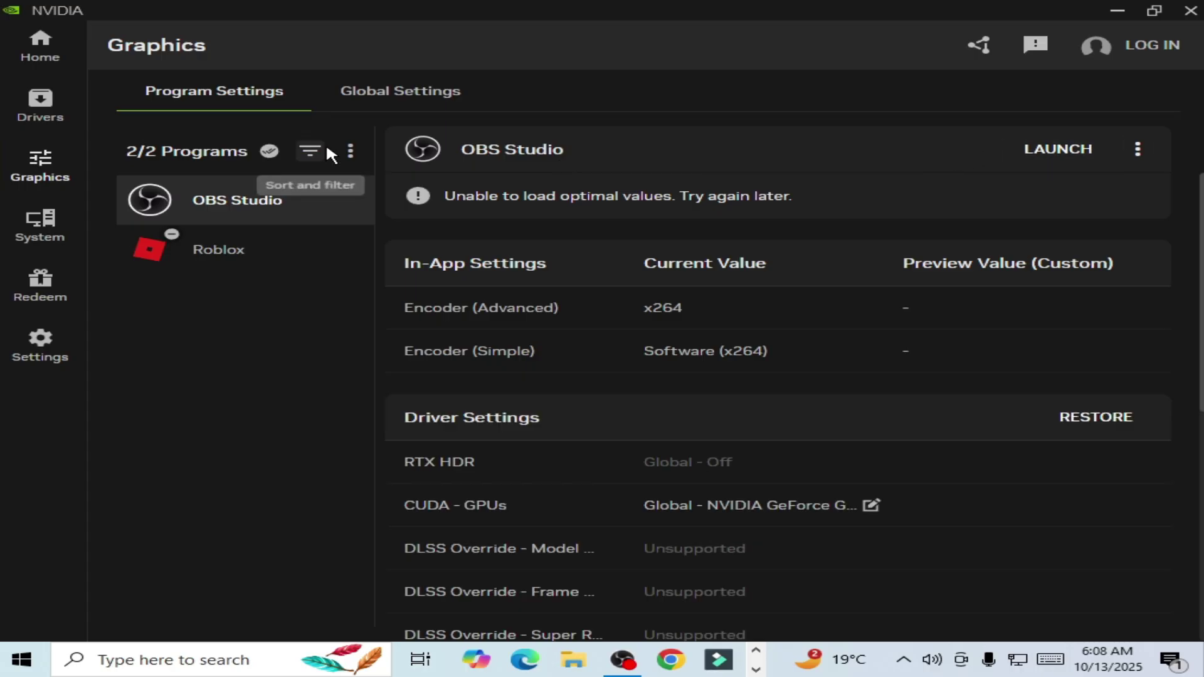
# Step: Add the eden application, located through its desktop shortcut, to the NVIDIA App's graphics programs and review its driver settings
pyautogui.click(347, 153)
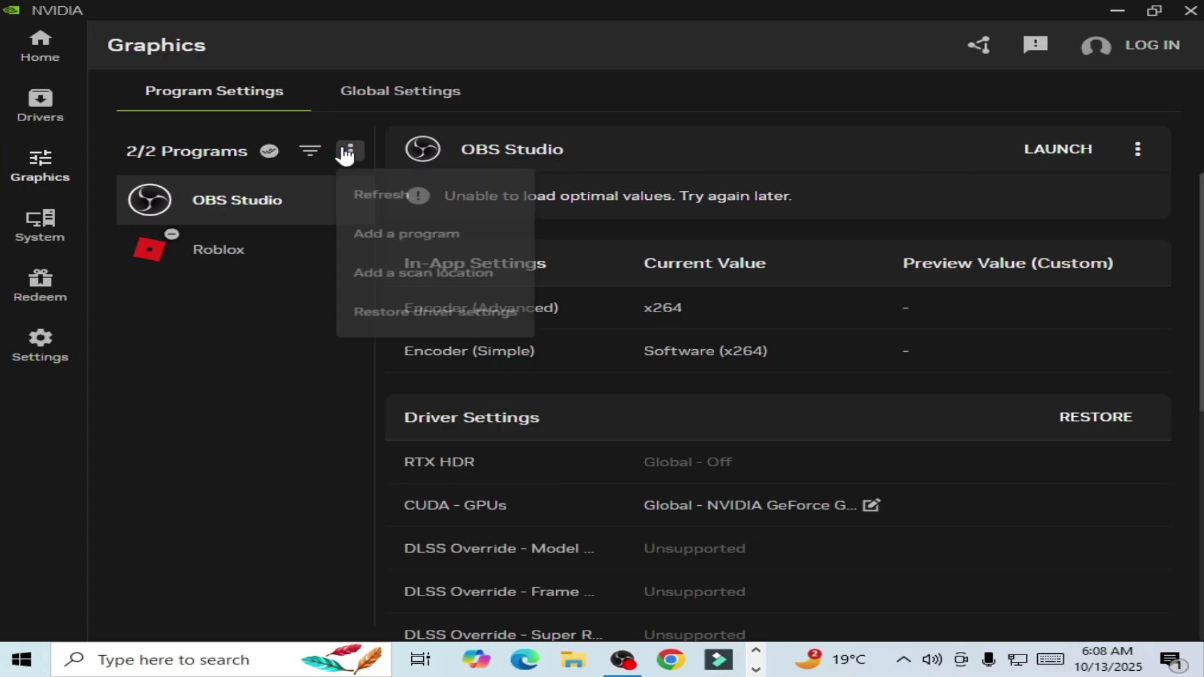
pyautogui.click(365, 249)
pyautogui.click(91, 165)
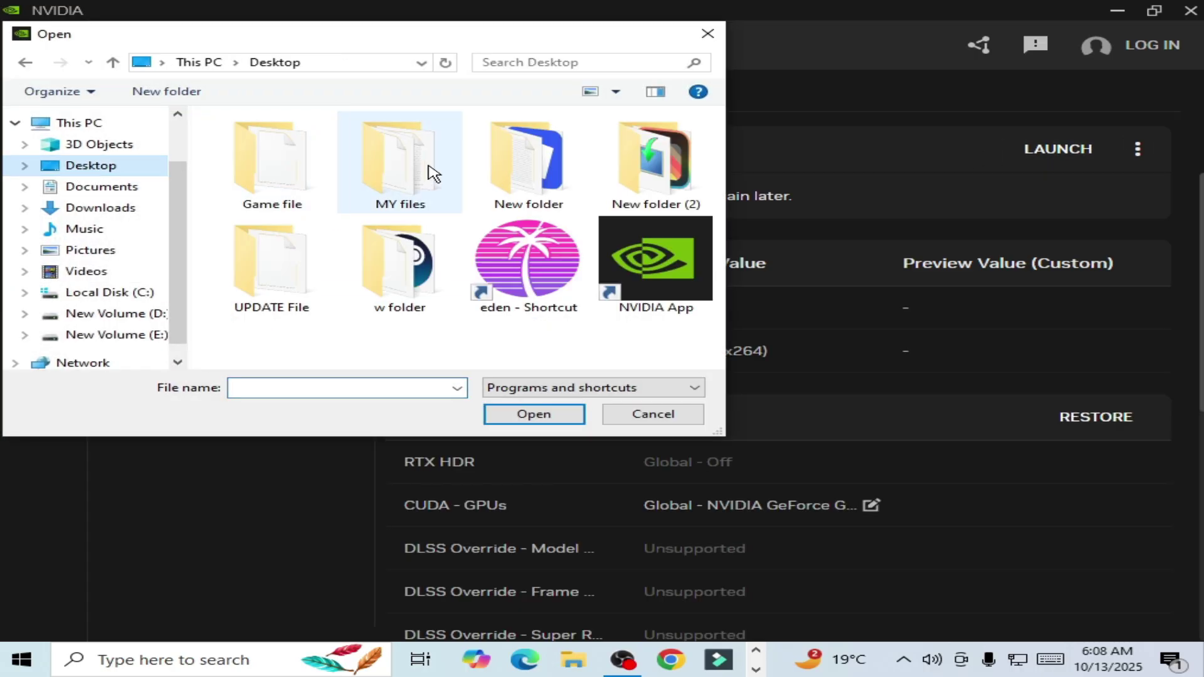
pyautogui.click(509, 259)
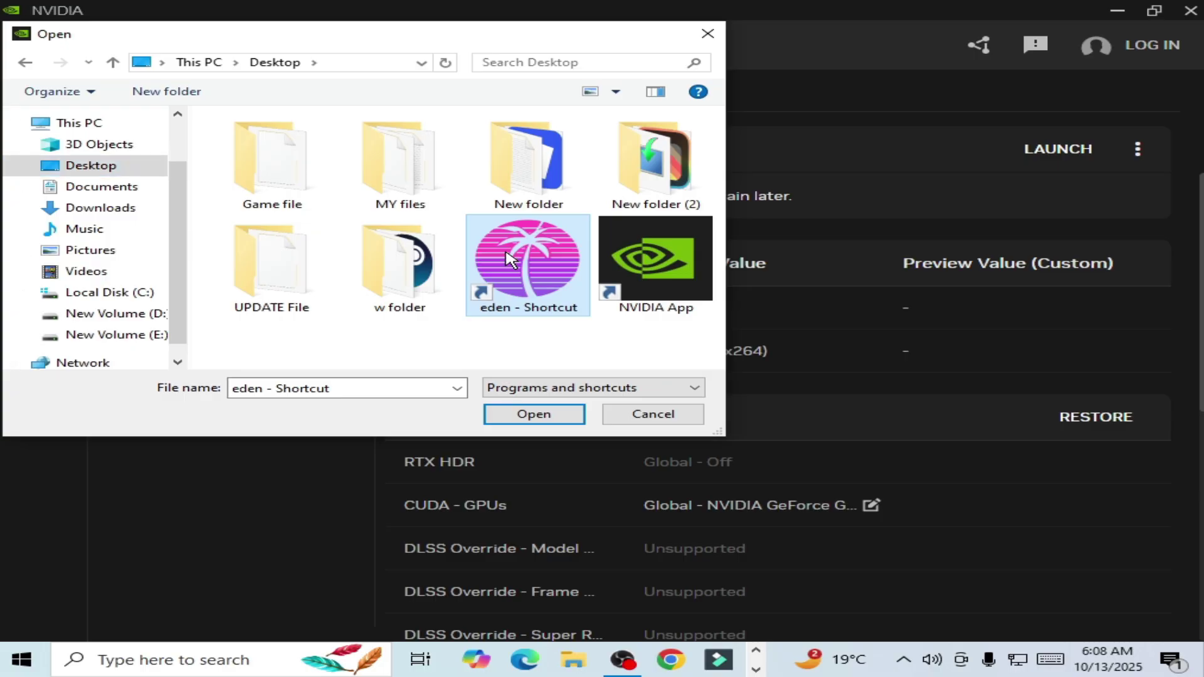
pyautogui.rightClick(509, 260)
pyautogui.click(546, 266)
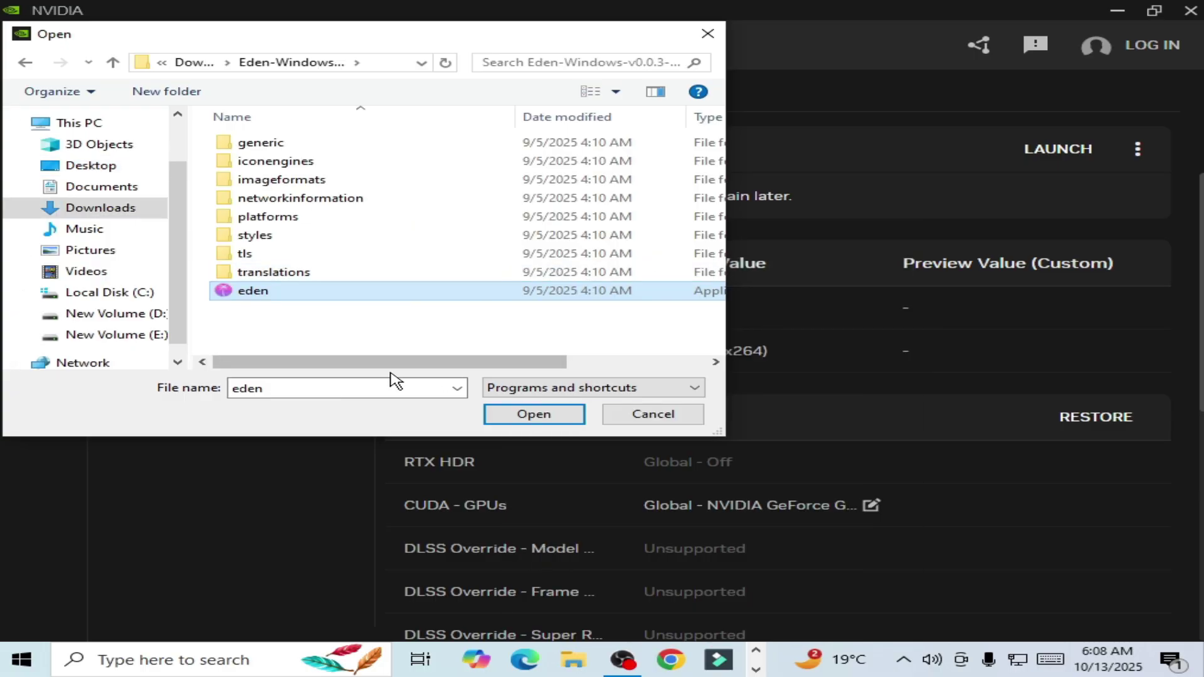
pyautogui.click(497, 418)
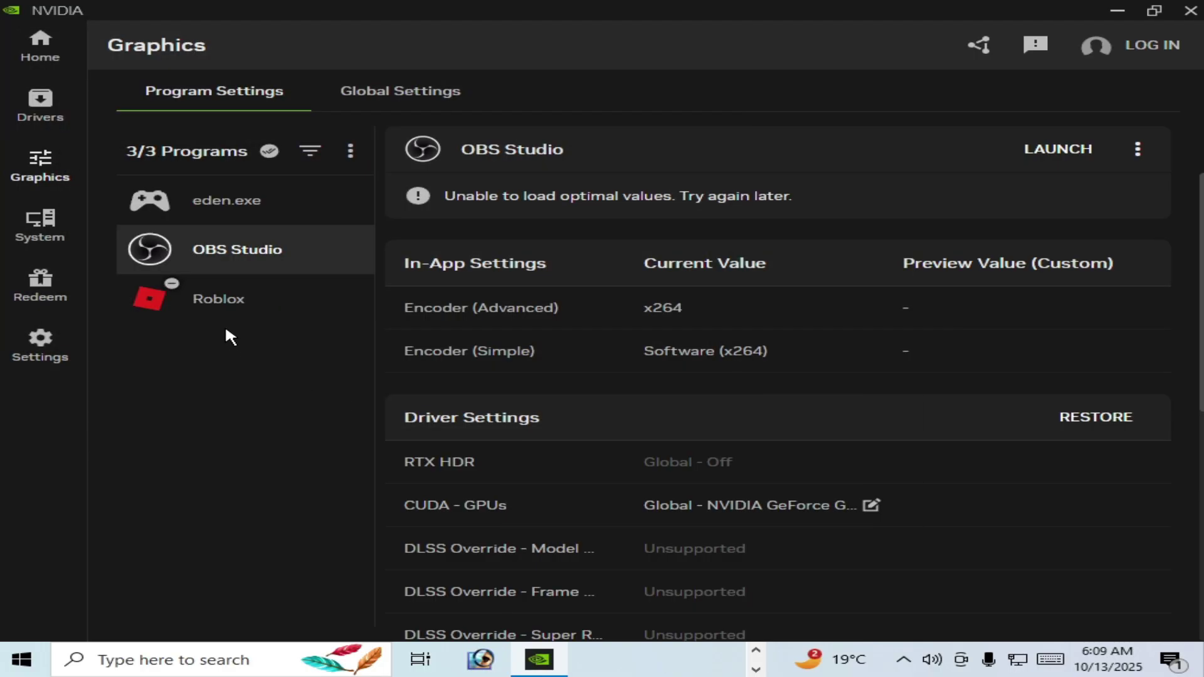
pyautogui.click(230, 207)
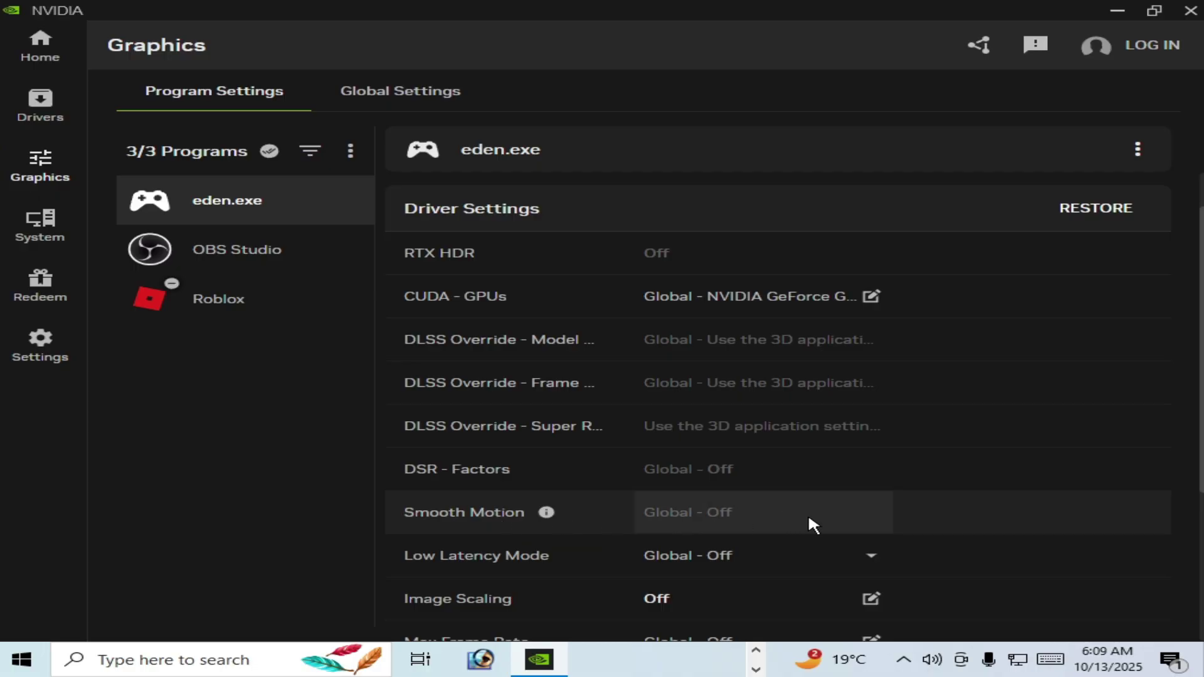
pyautogui.scroll(-3, 1150, 505)
pyautogui.scroll(3, 1129, 408)
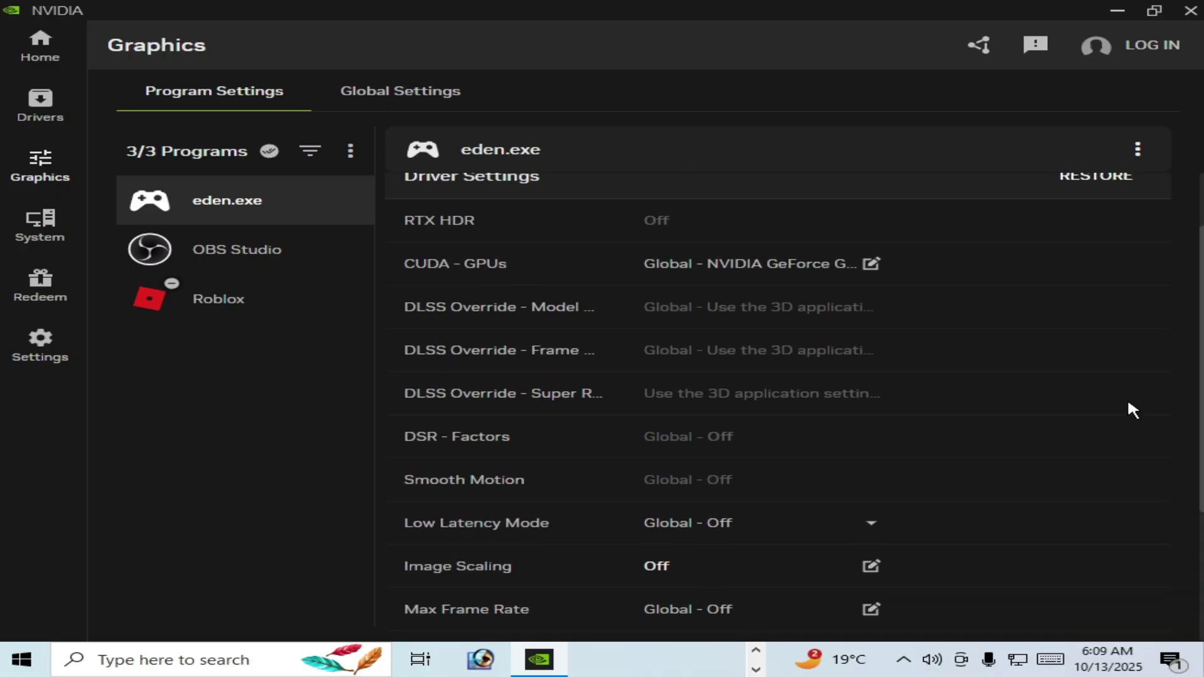
# Step: Set Vertical Sync to On in the global graphics settings and close the NVIDIA App
pyautogui.click(457, 100)
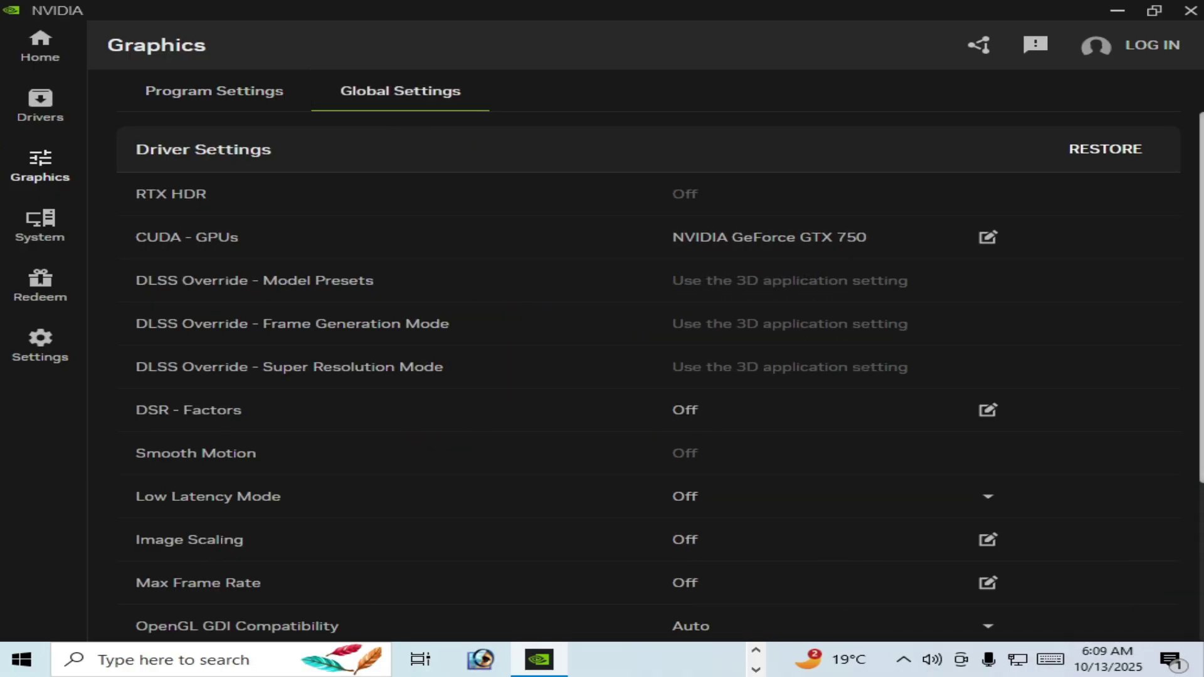
pyautogui.scroll(-3, 983, 573)
pyautogui.click(986, 573)
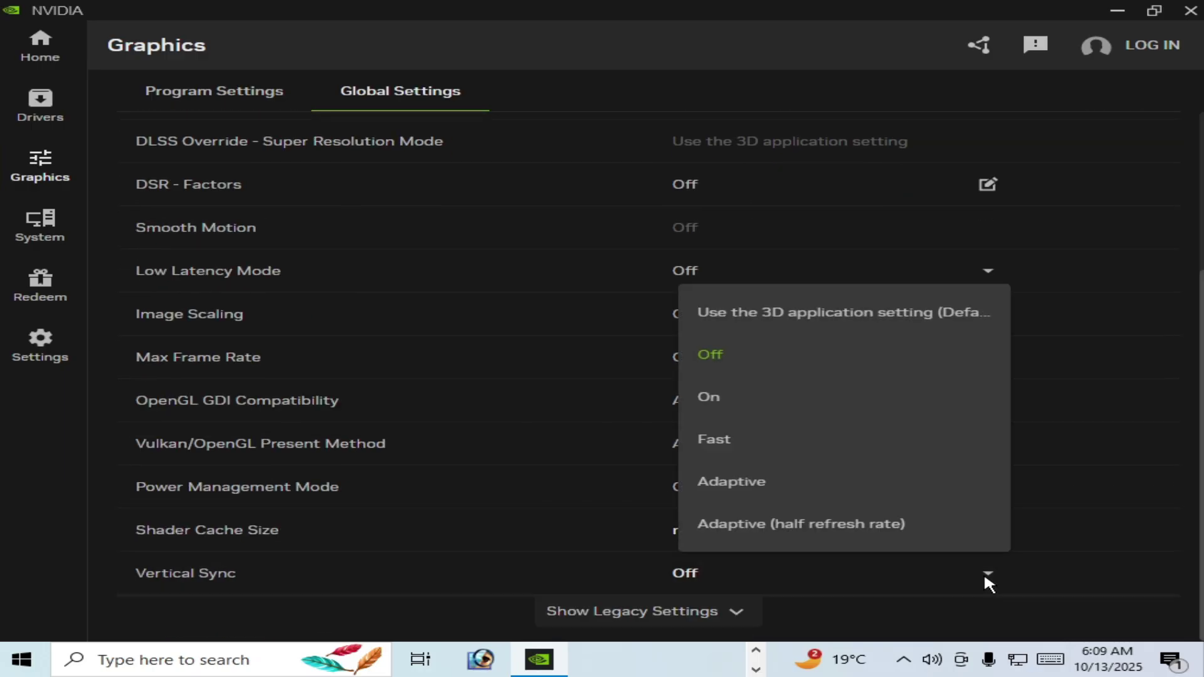
pyautogui.click(721, 398)
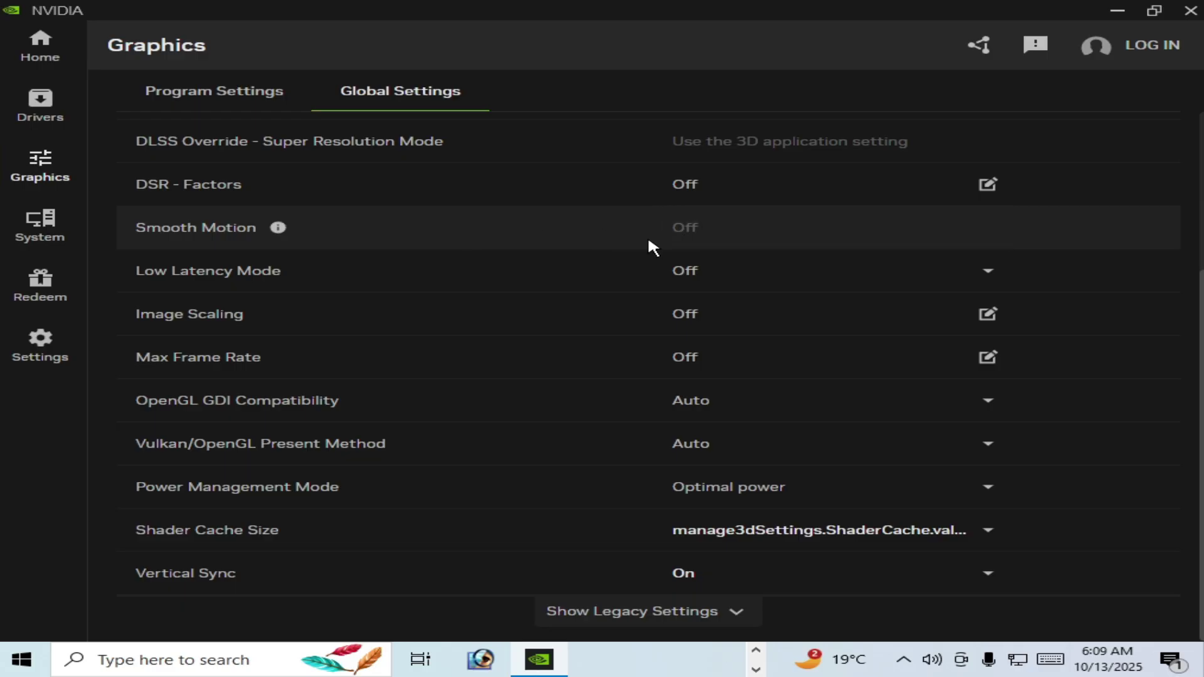
pyautogui.click(1190, 10)
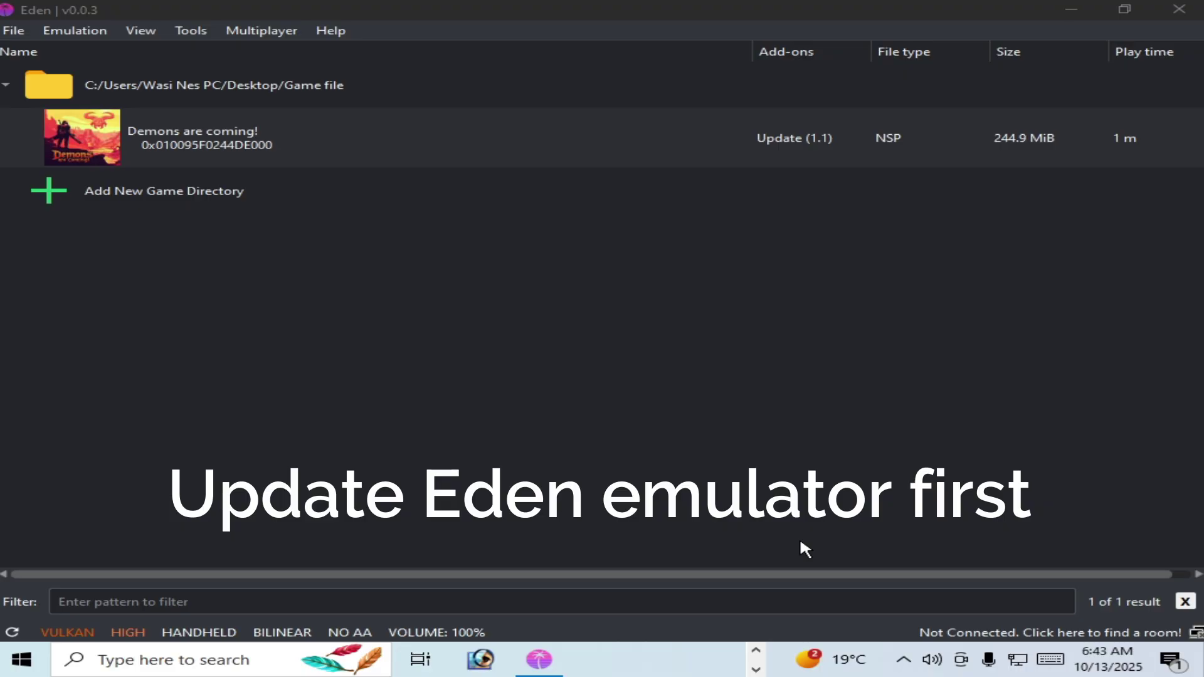
pyautogui.click(59, 9)
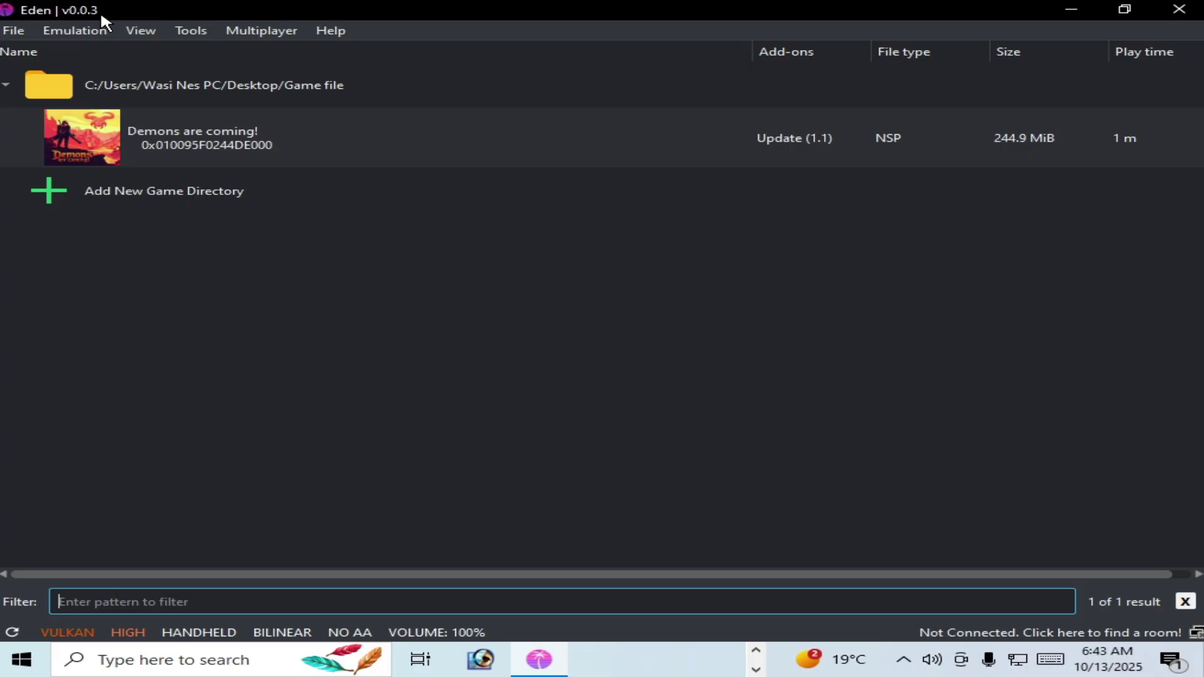
pyautogui.click(239, 158)
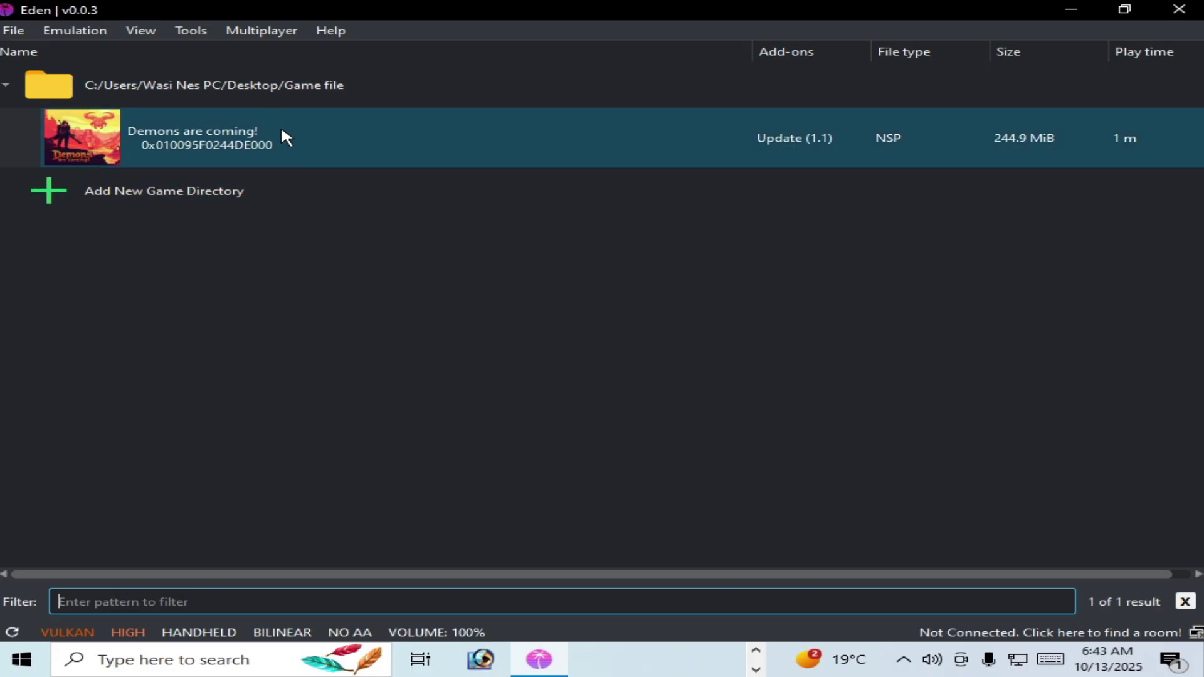
pyautogui.click(321, 209)
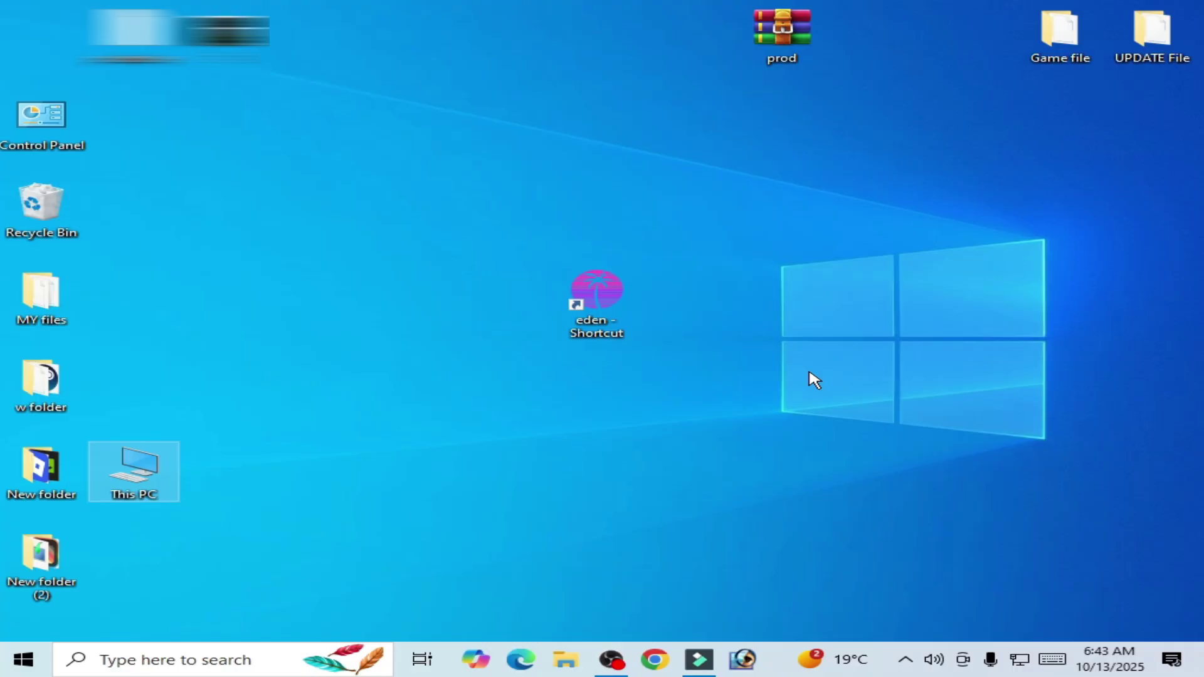
# Step: Check the PC's installed RAM in the system properties of This PC, then close both windows
pyautogui.doubleClick(134, 483)
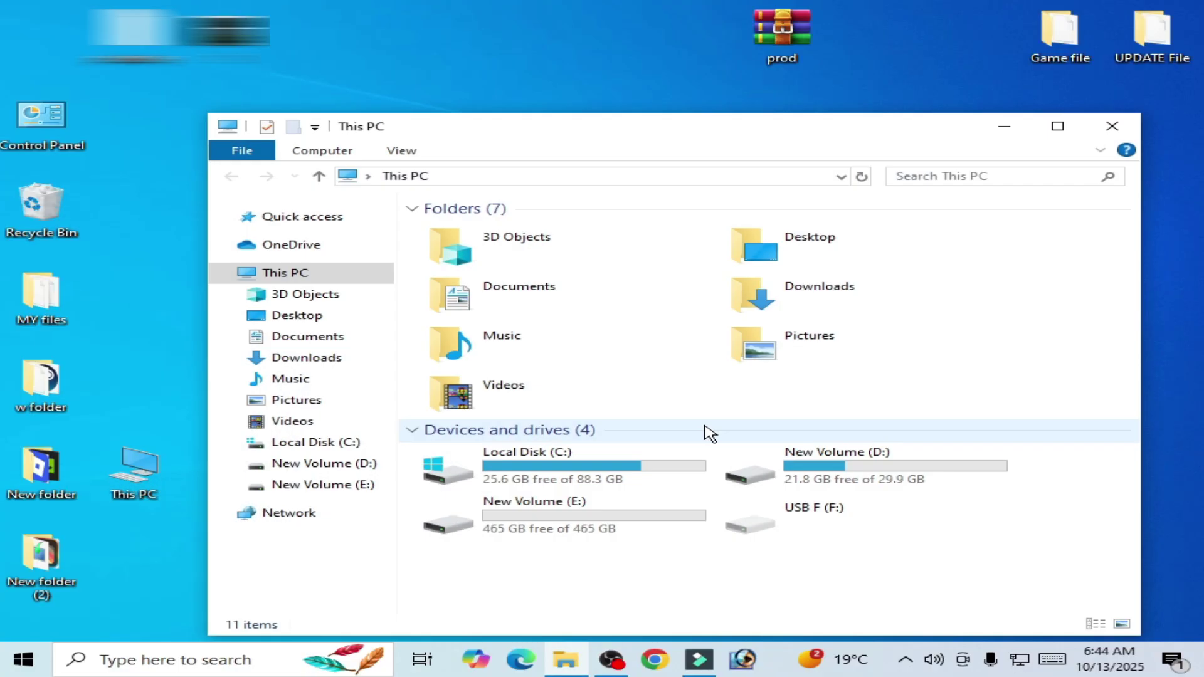
pyautogui.rightClick(909, 572)
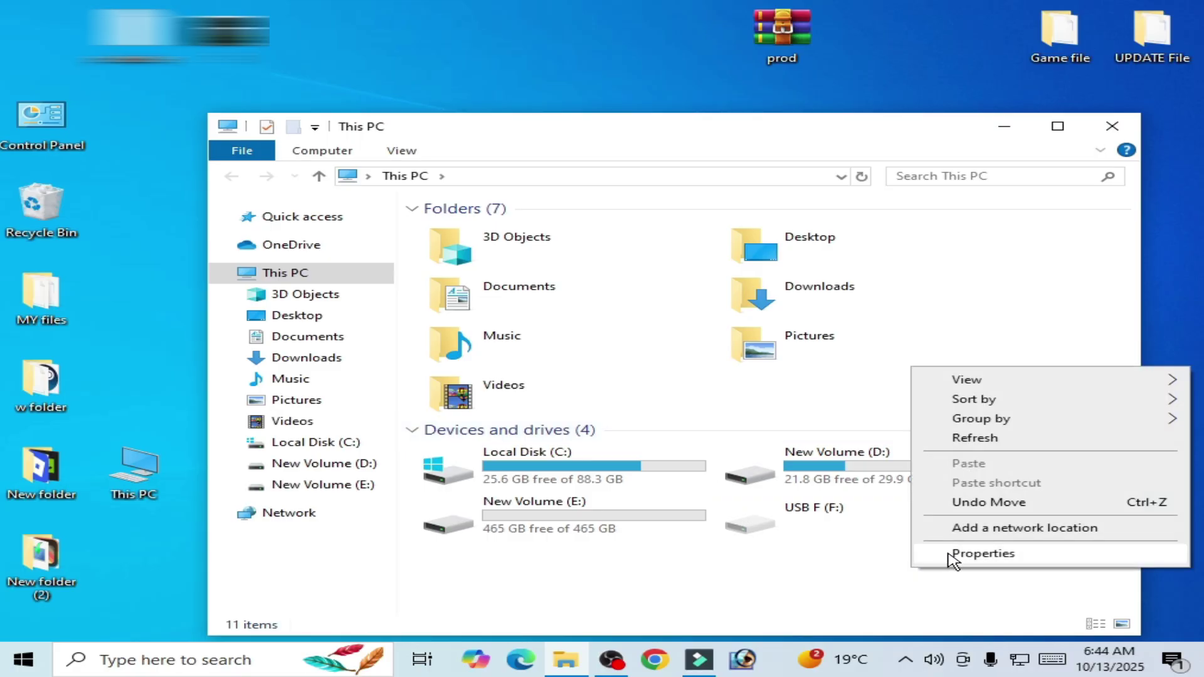
pyautogui.click(969, 555)
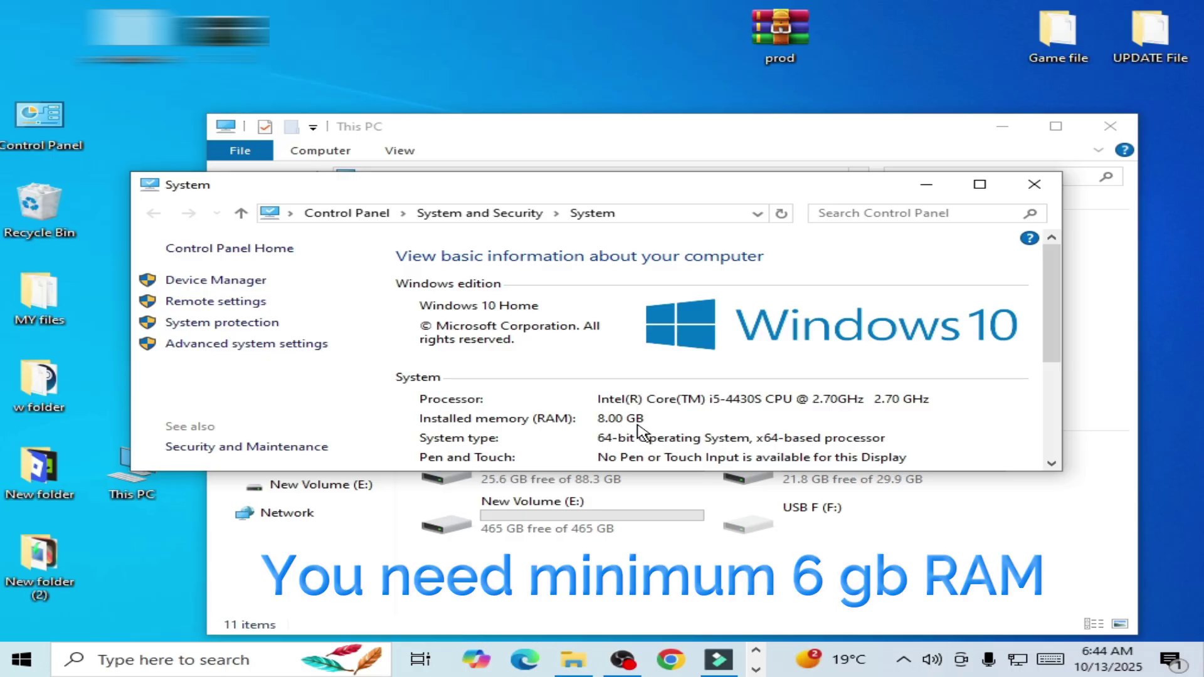
pyautogui.click(1034, 188)
pyautogui.click(1109, 126)
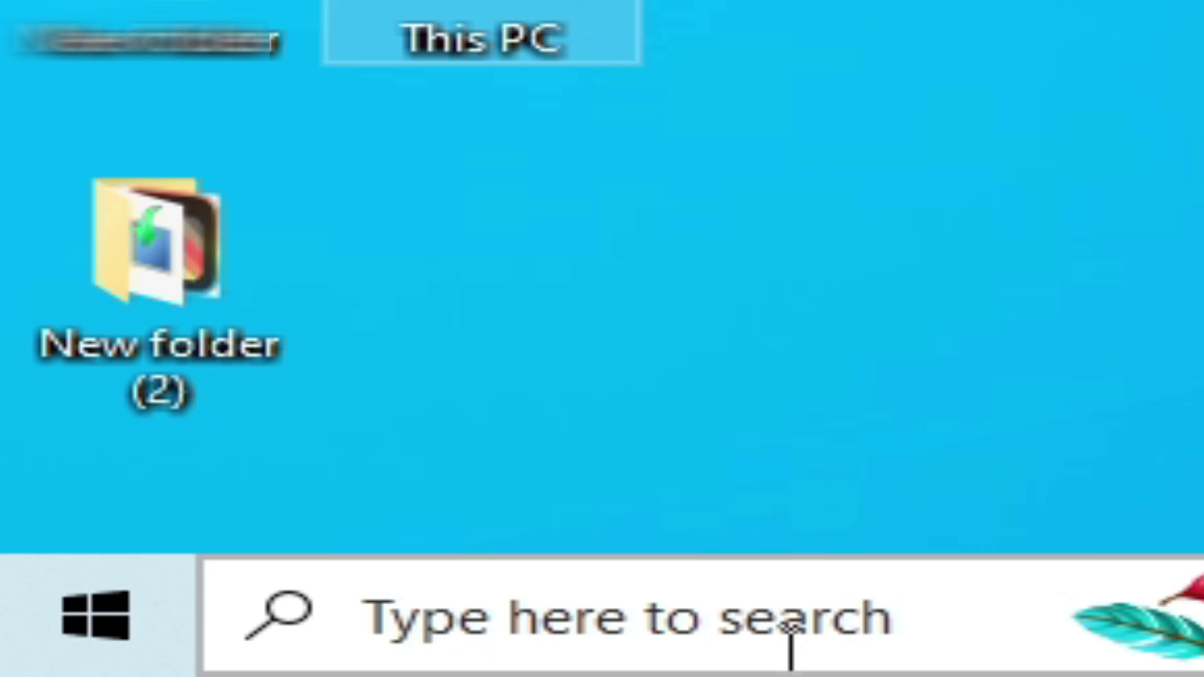
# Step: Find Task Manager through Windows search and open it
pyautogui.click(220, 671)
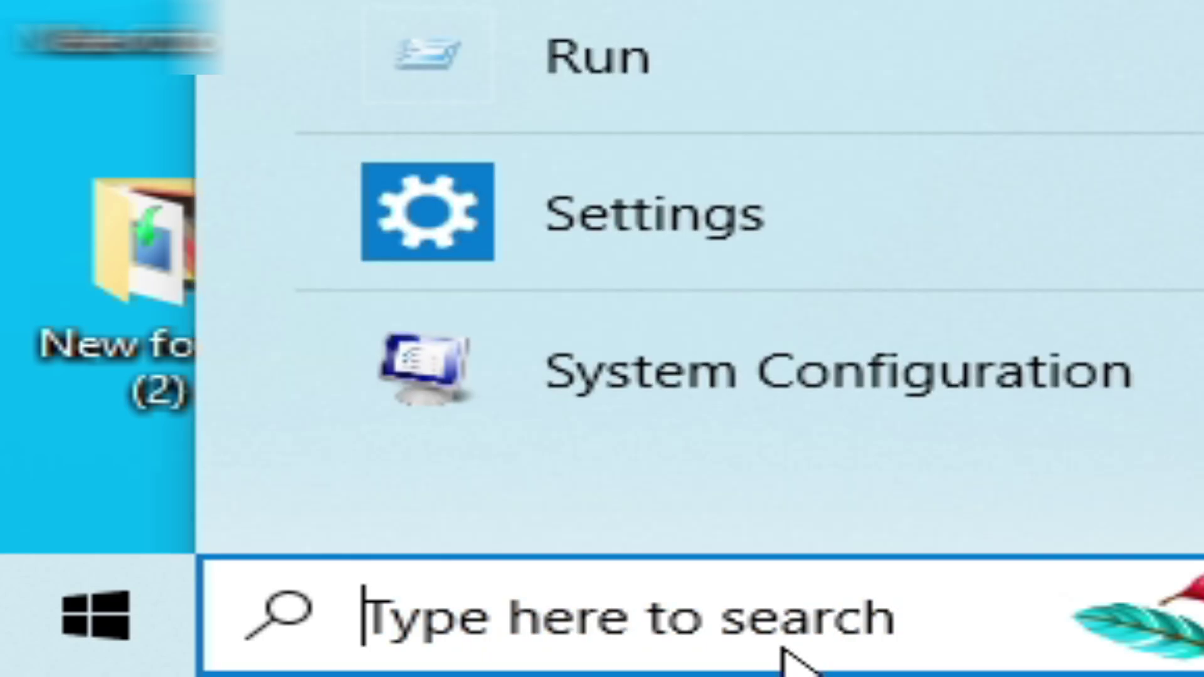
pyautogui.write('tas')
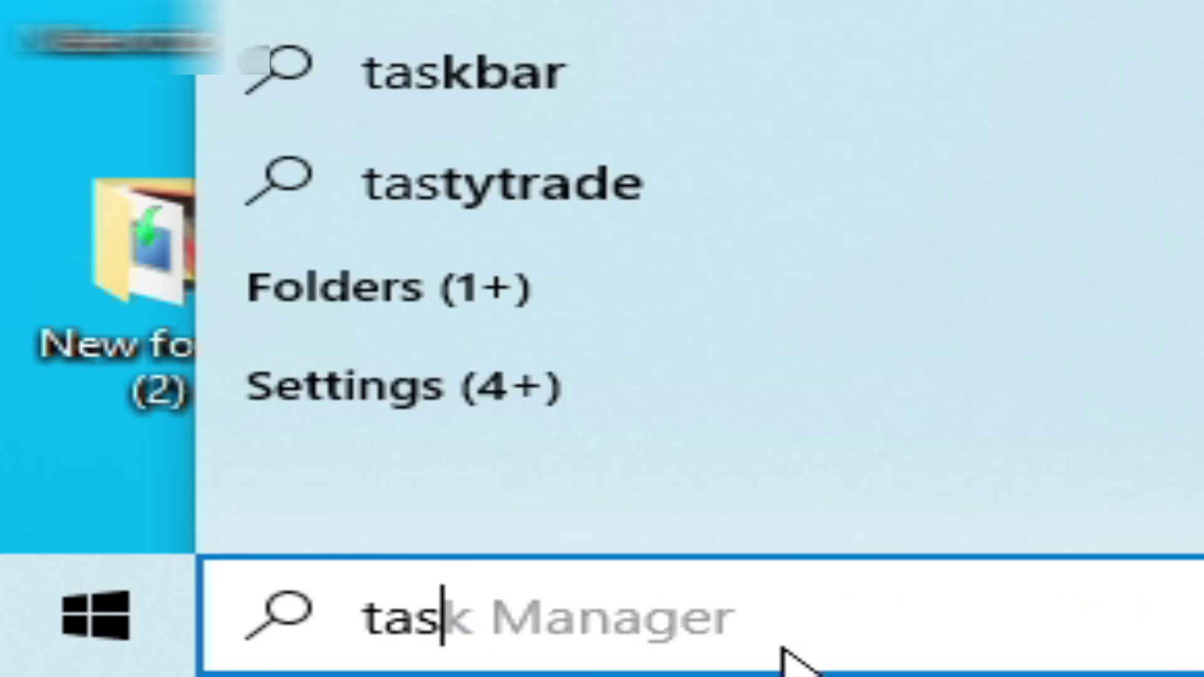
pyautogui.write('k Manager')
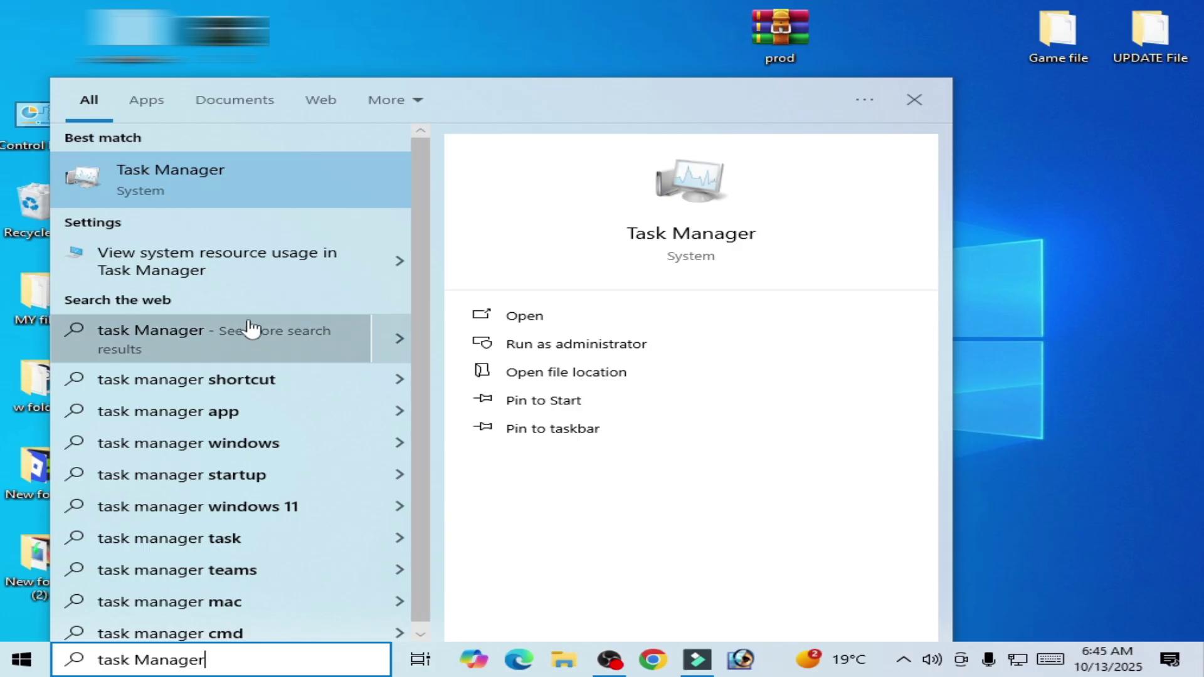
pyautogui.click(192, 184)
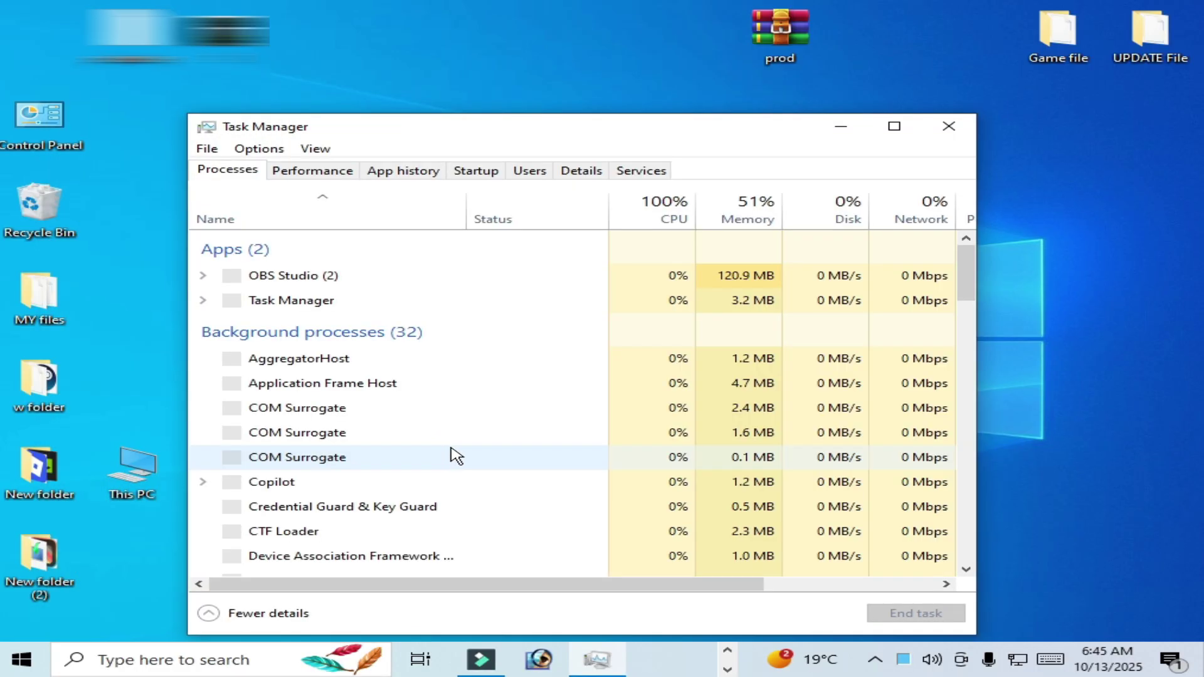
# Step: Examine the CPU, memory and GPU 0 performance details in Task Manager
pyautogui.click(332, 175)
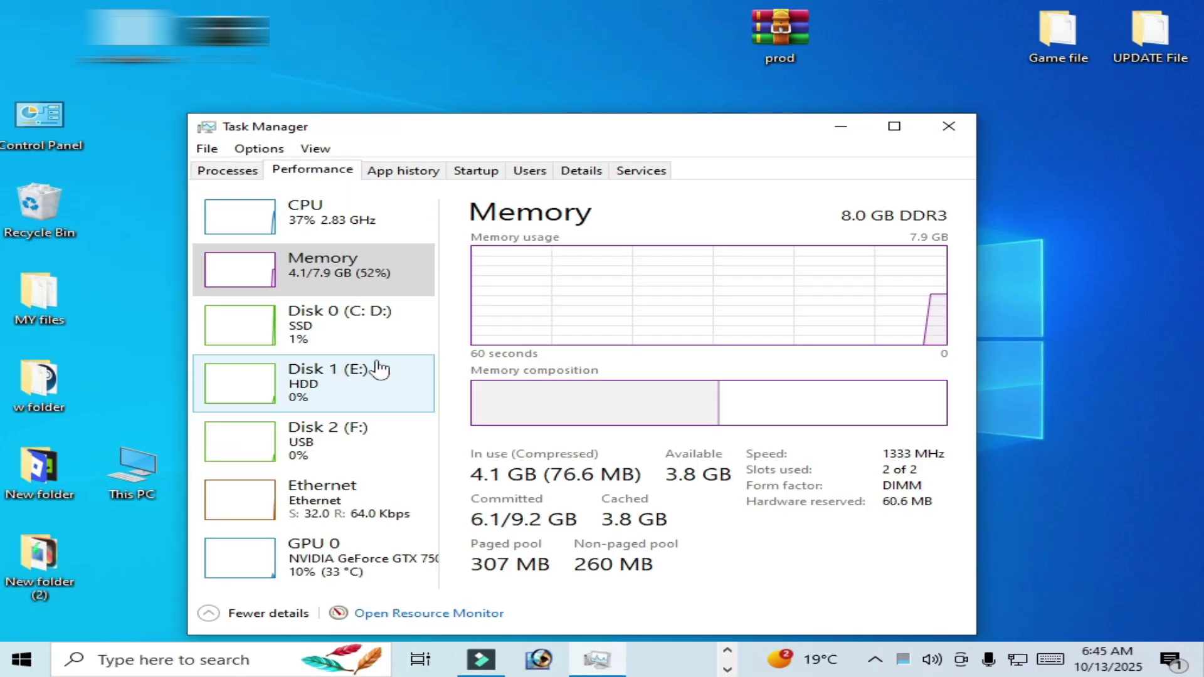
pyautogui.click(333, 215)
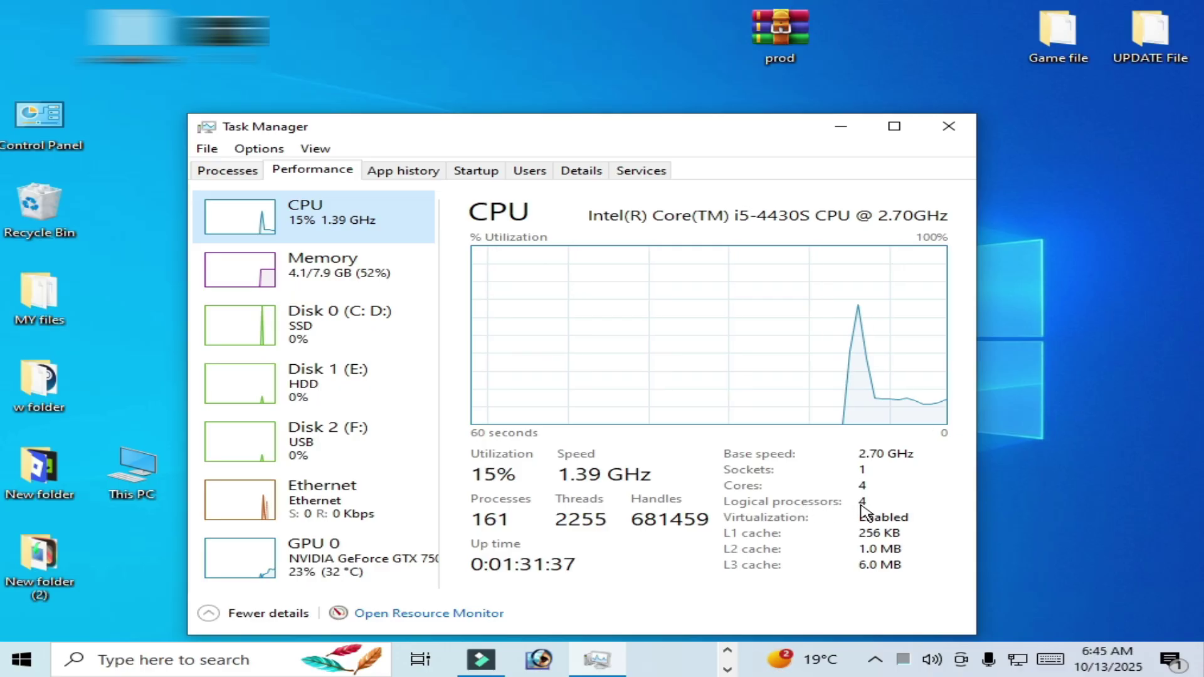
pyautogui.press('Down')
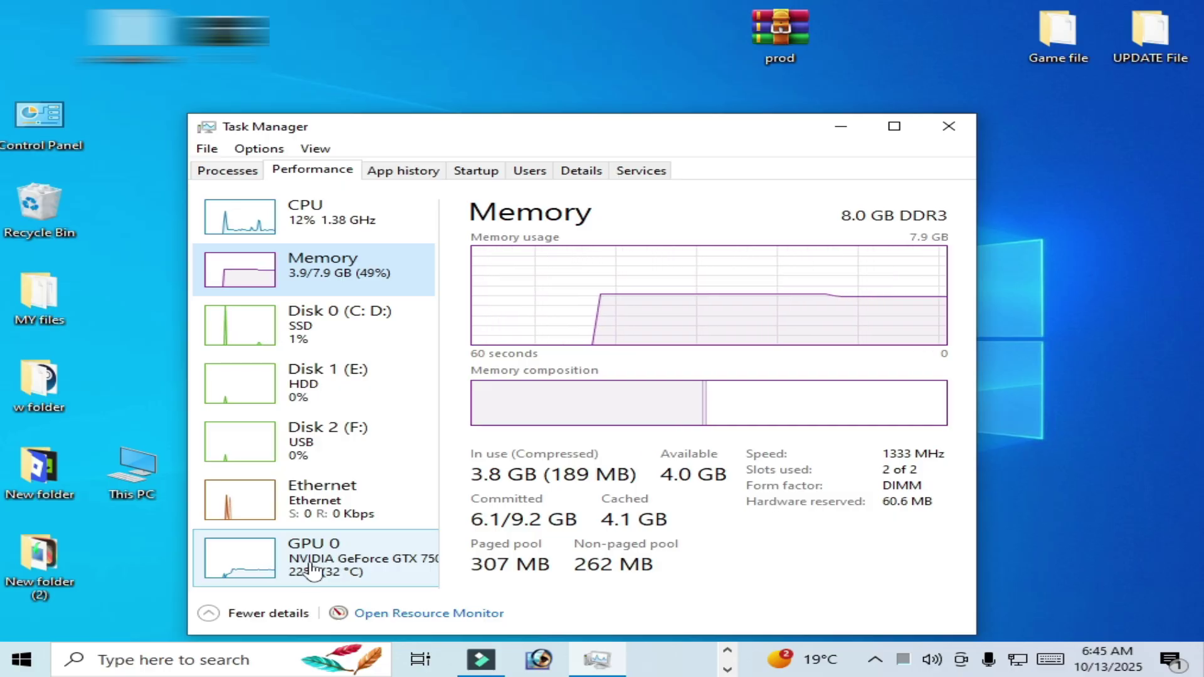
pyautogui.click(336, 533)
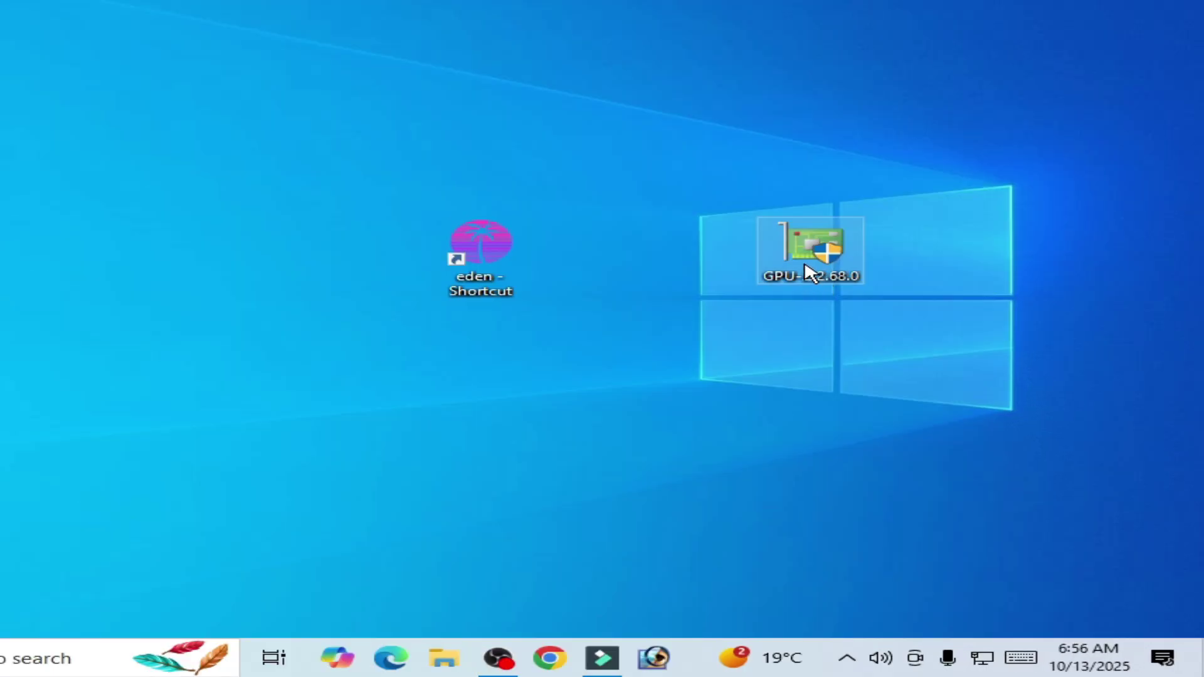
# Step: Run GPU-Z.2.68.0 from the desktop as administrator, check the graphics card's details and Vulkan support, then close it
pyautogui.rightClick(809, 269)
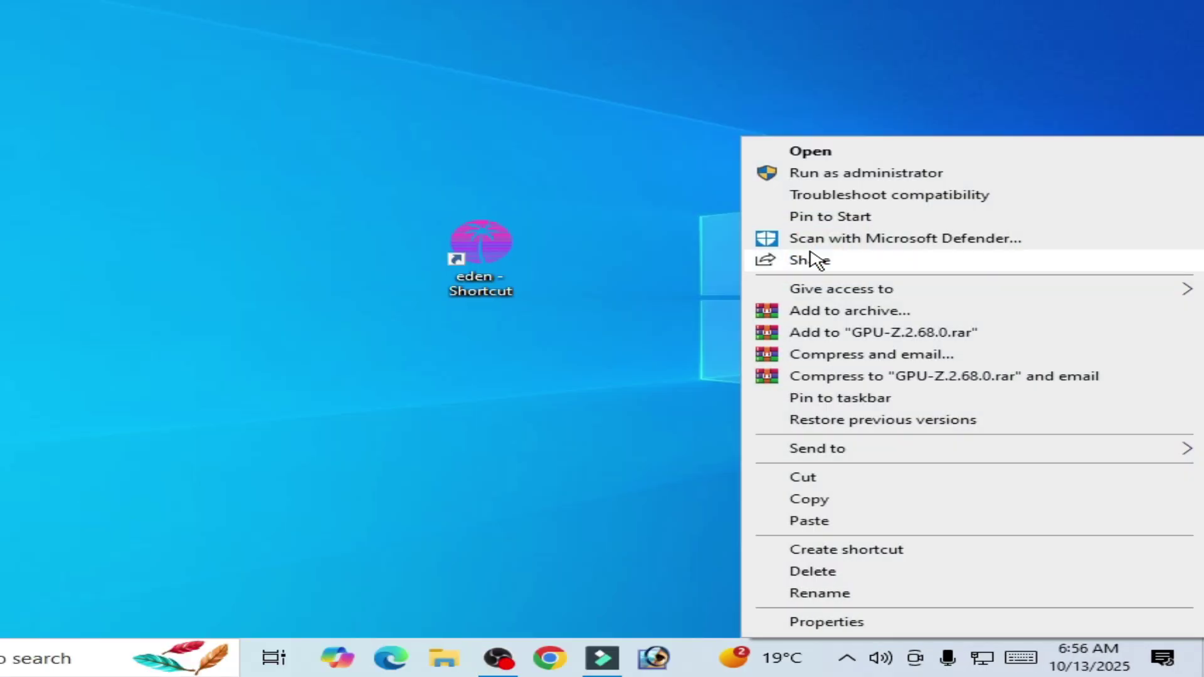
pyautogui.click(822, 179)
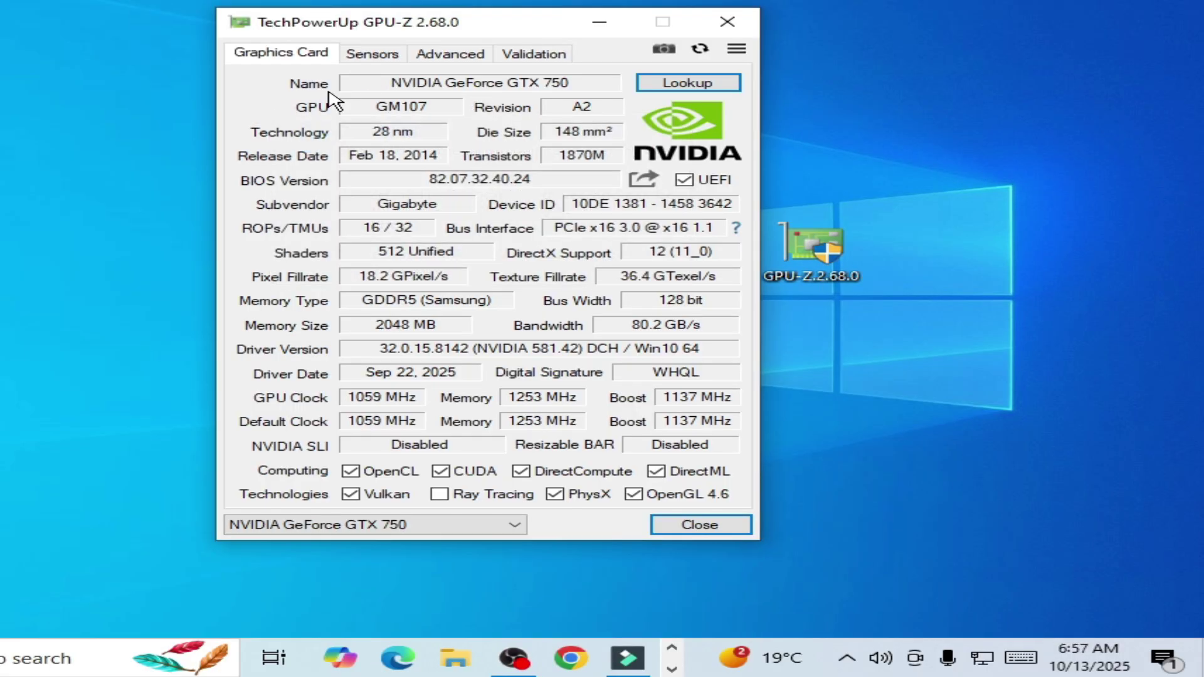
pyautogui.moveTo(537, 88)
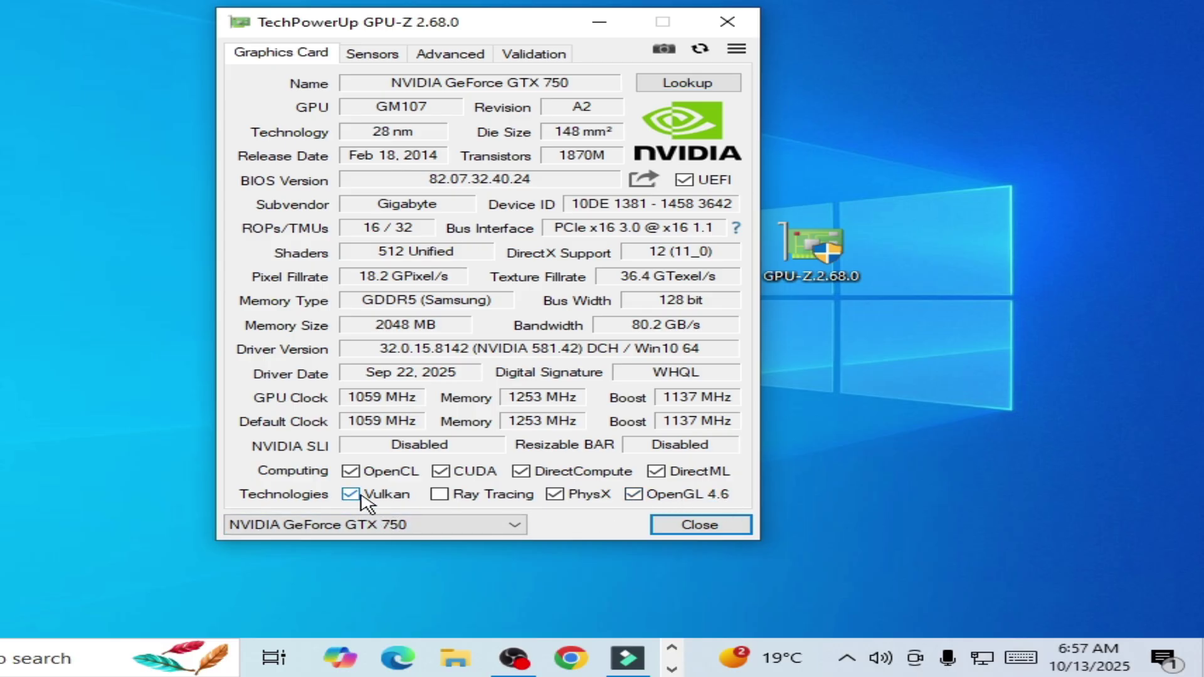
pyautogui.hotkey('alt', 'F4')
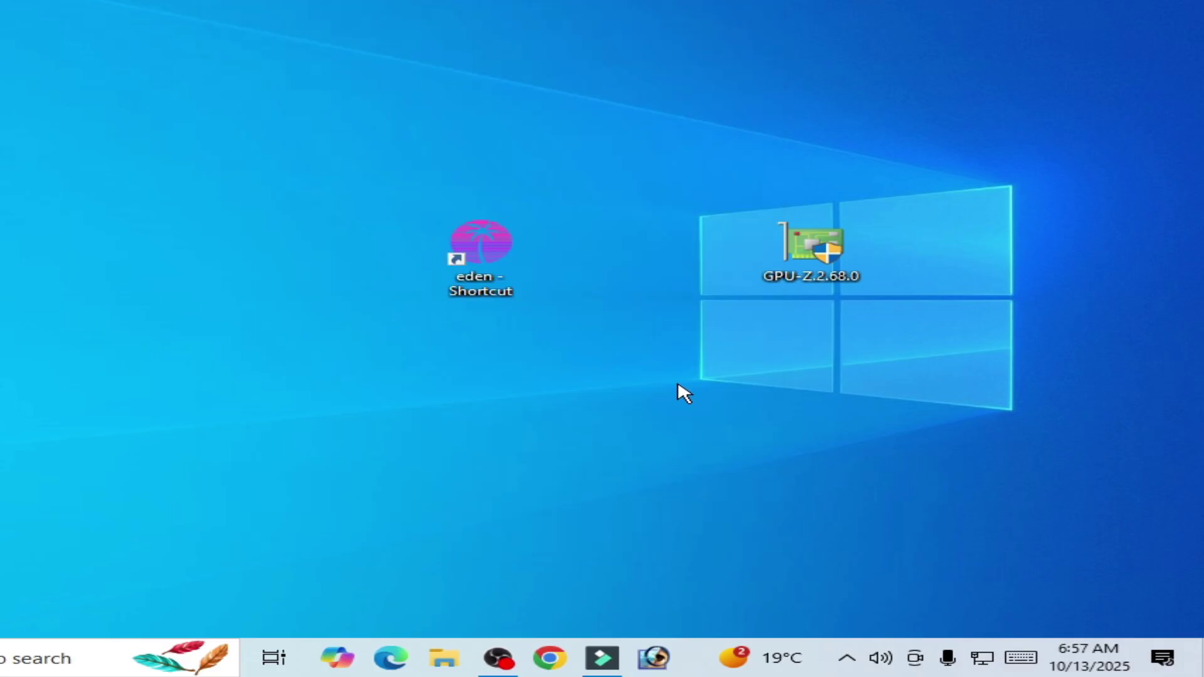